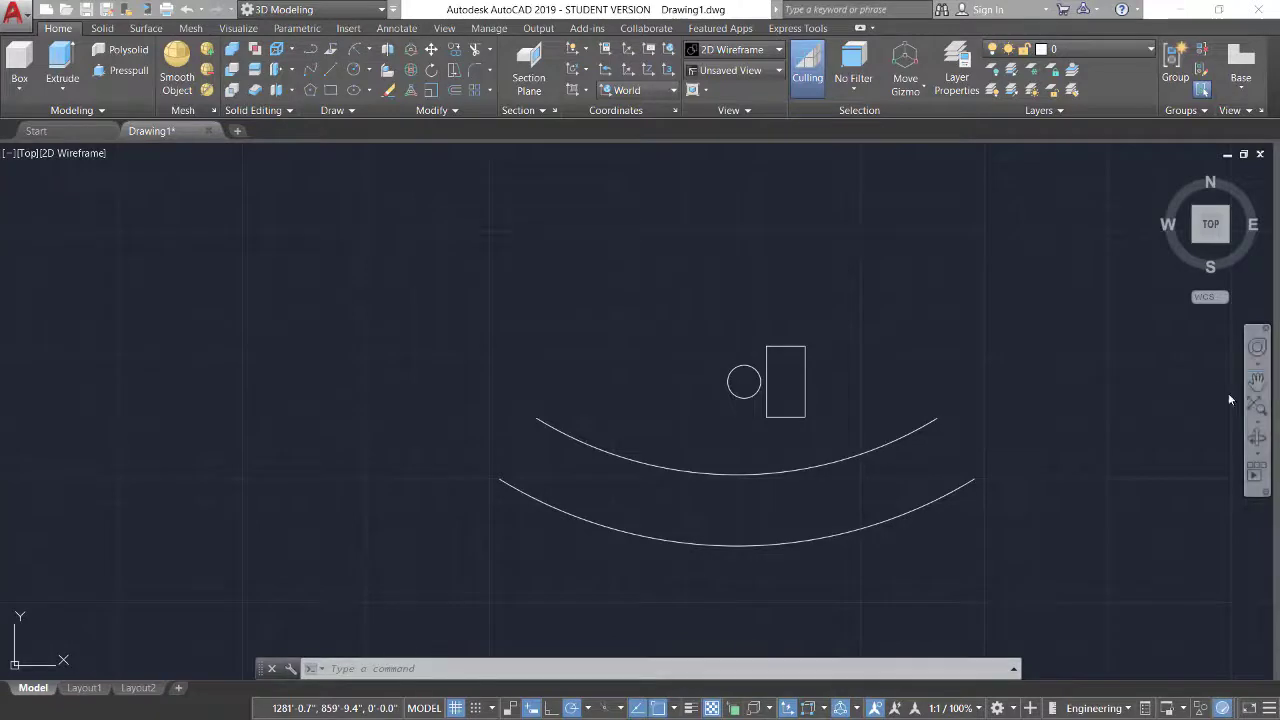
- Pan to free space on the right, then draw and delete a trial polyline arc
middle_drag(1087, 390, 1006, 385)
middle_drag(740, 392, 713, 410)
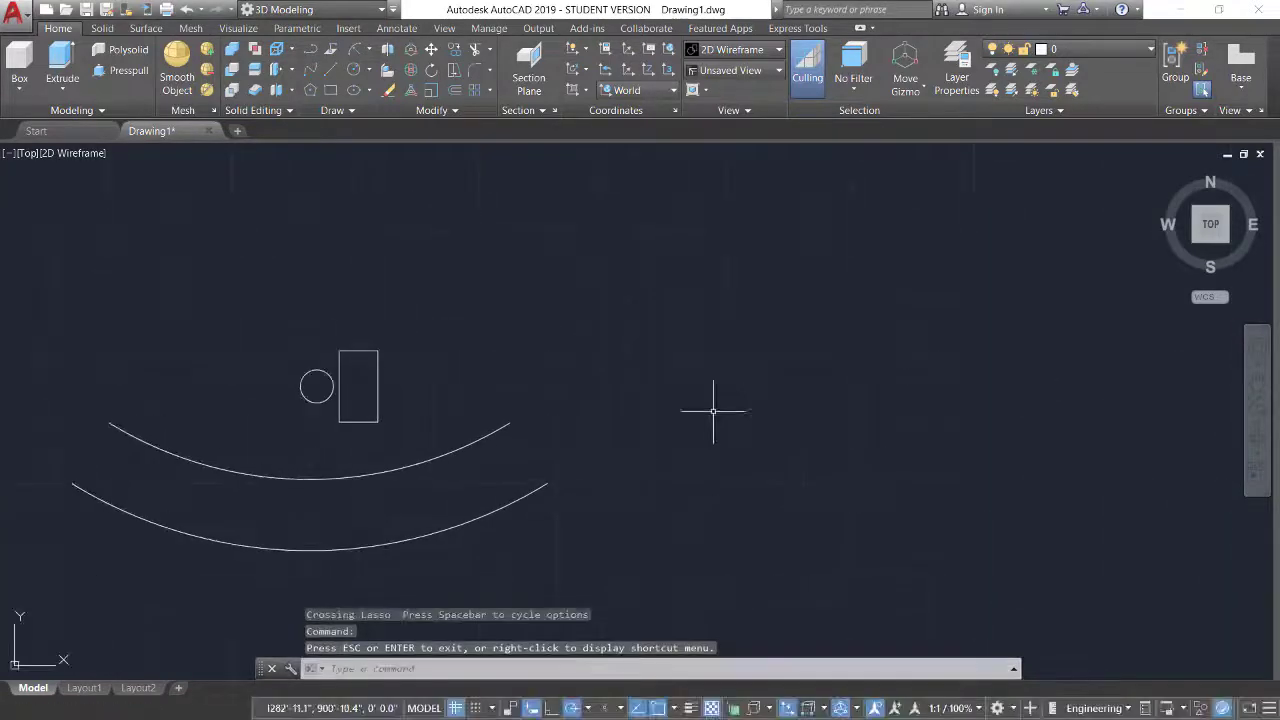
text(pl)
key(Return)
click(606, 418)
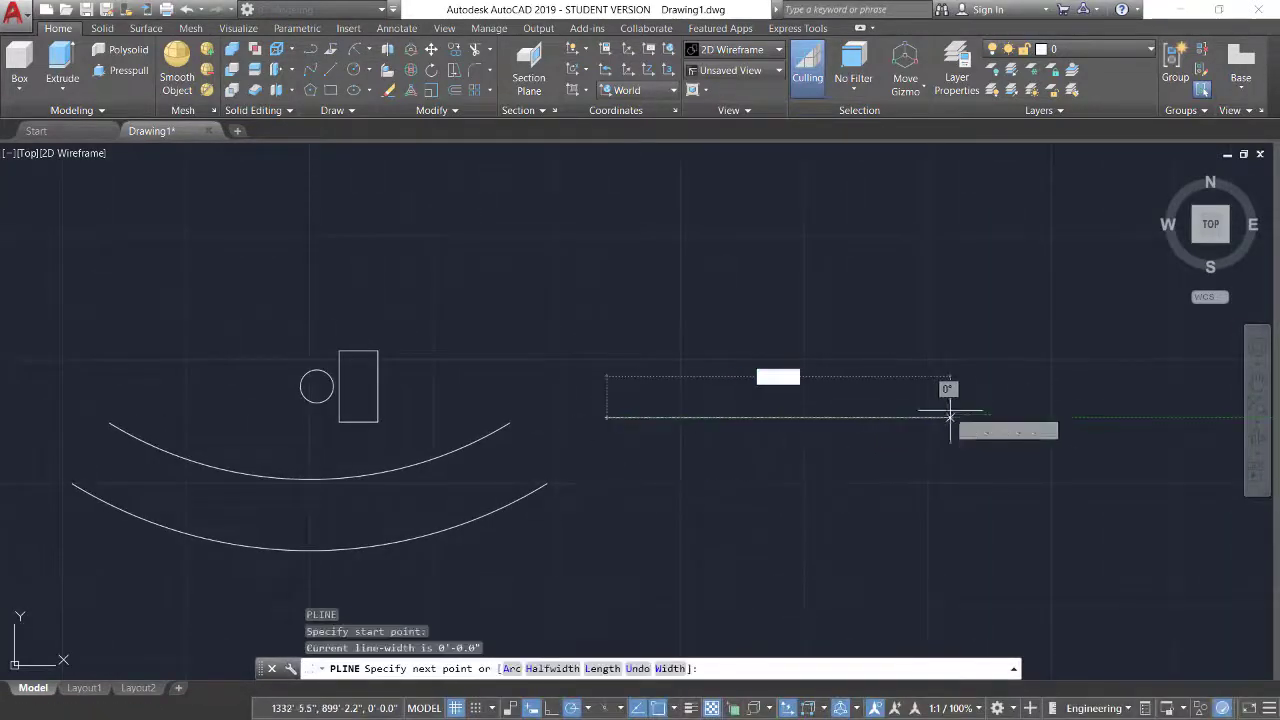
text(a)
key(Return)
text(100)
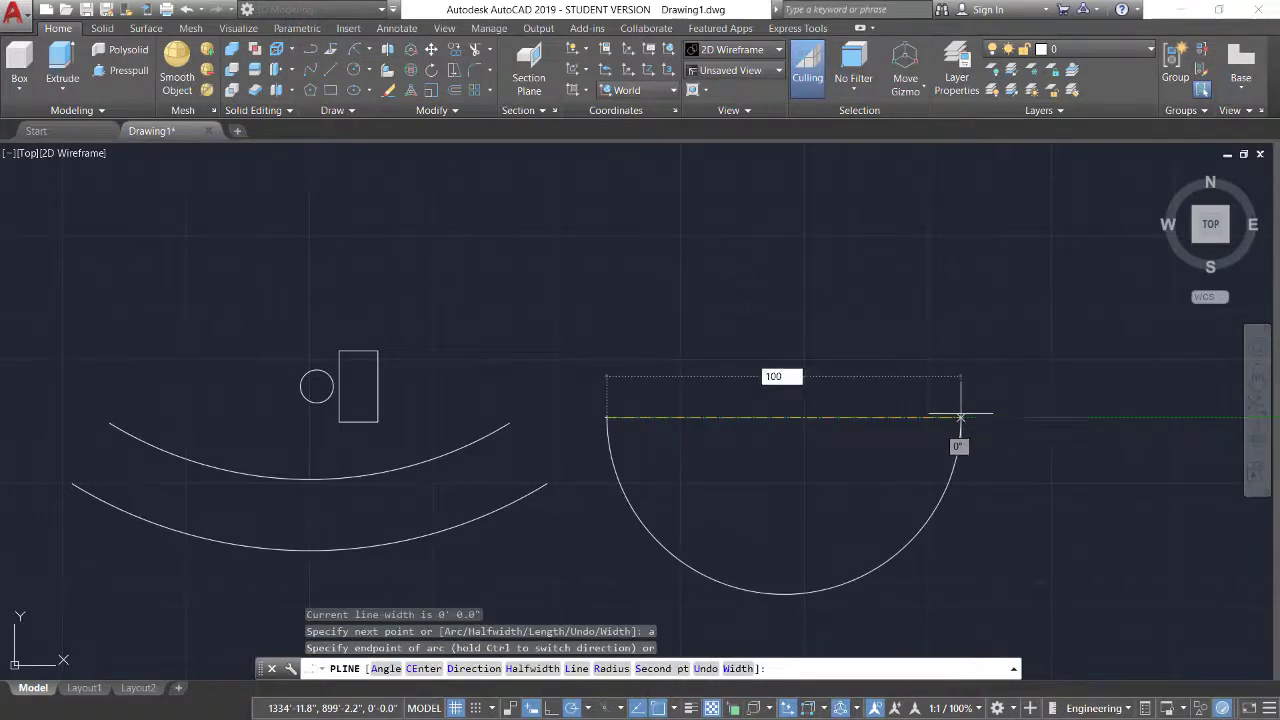
key(Return)
key(Return)
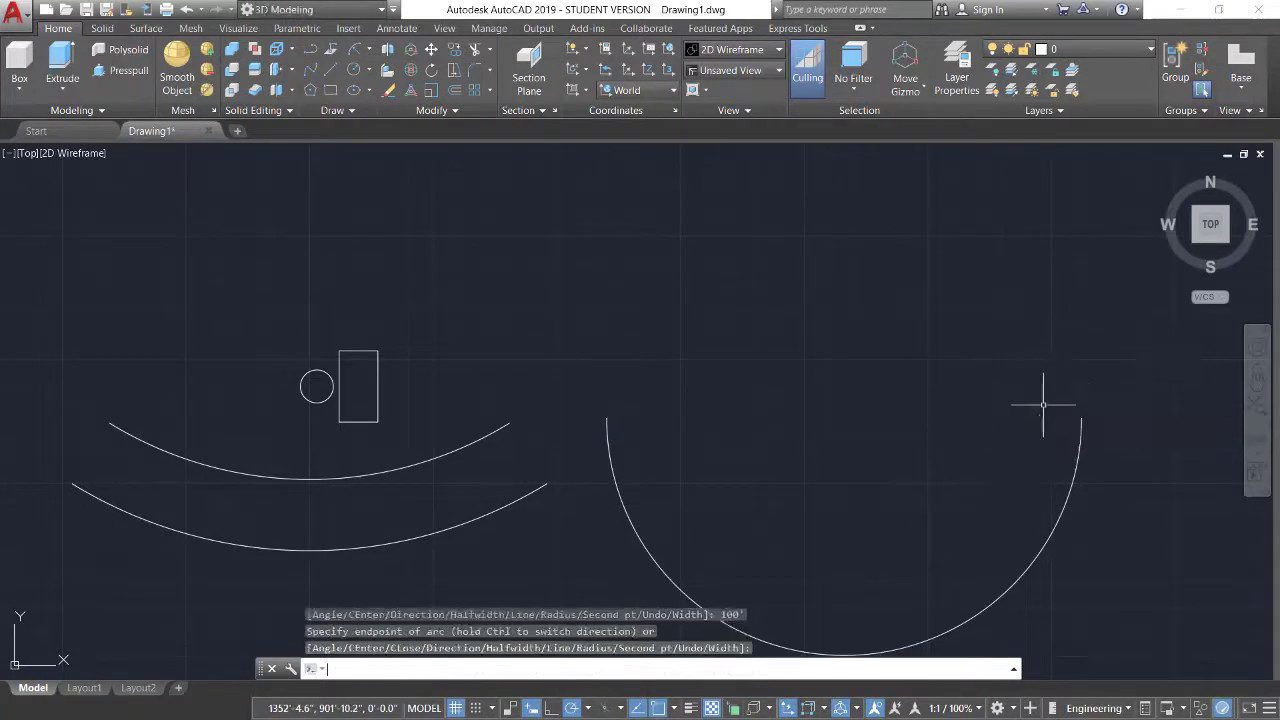
scroll(1105, 462, down, 2)
click(1105, 462)
click(1029, 486)
key(Delete)
scroll(1135, 406, up, 4)
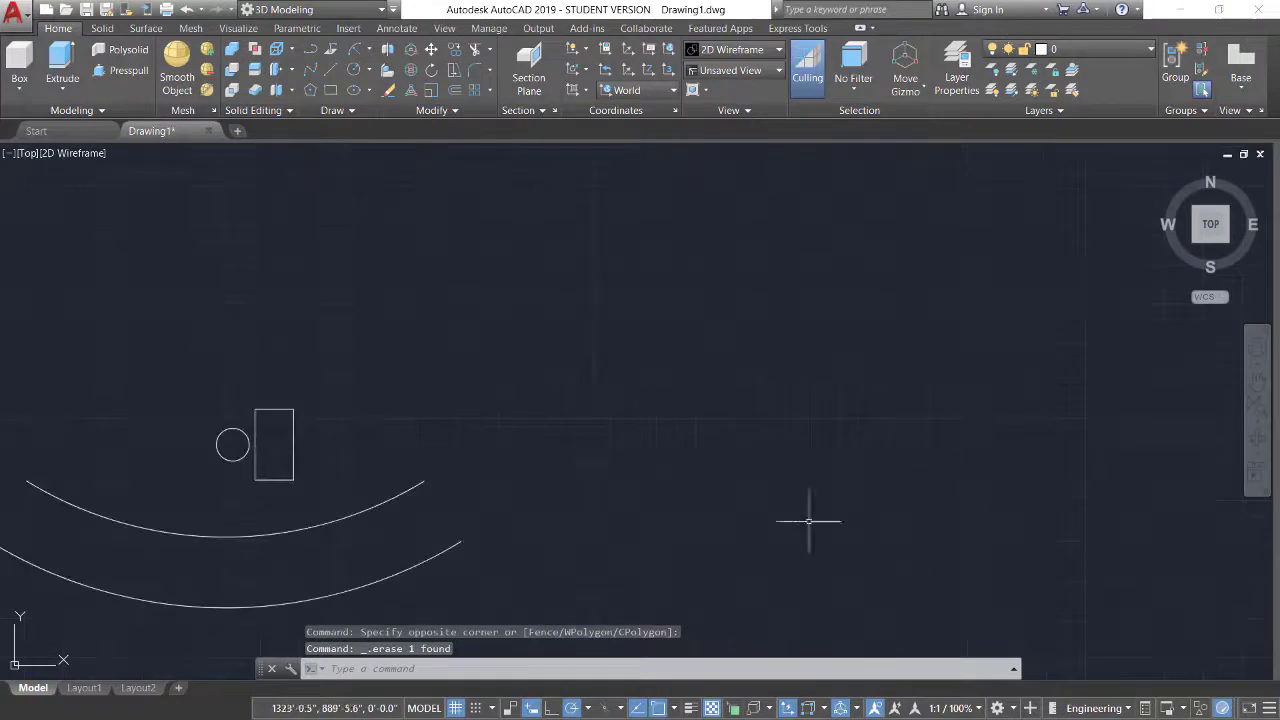
- Start another polyline arc on the right, then abandon it
text(pl)
key(Return)
click(577, 437)
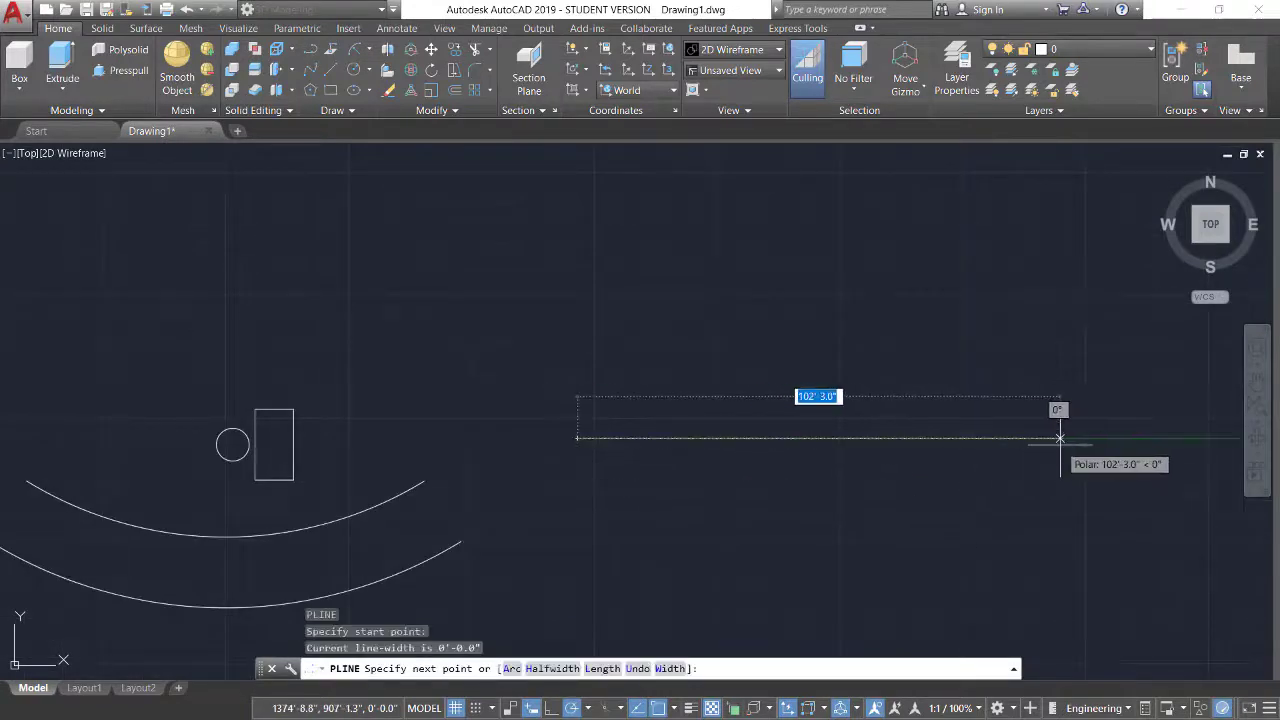
text(a)
key(Return)
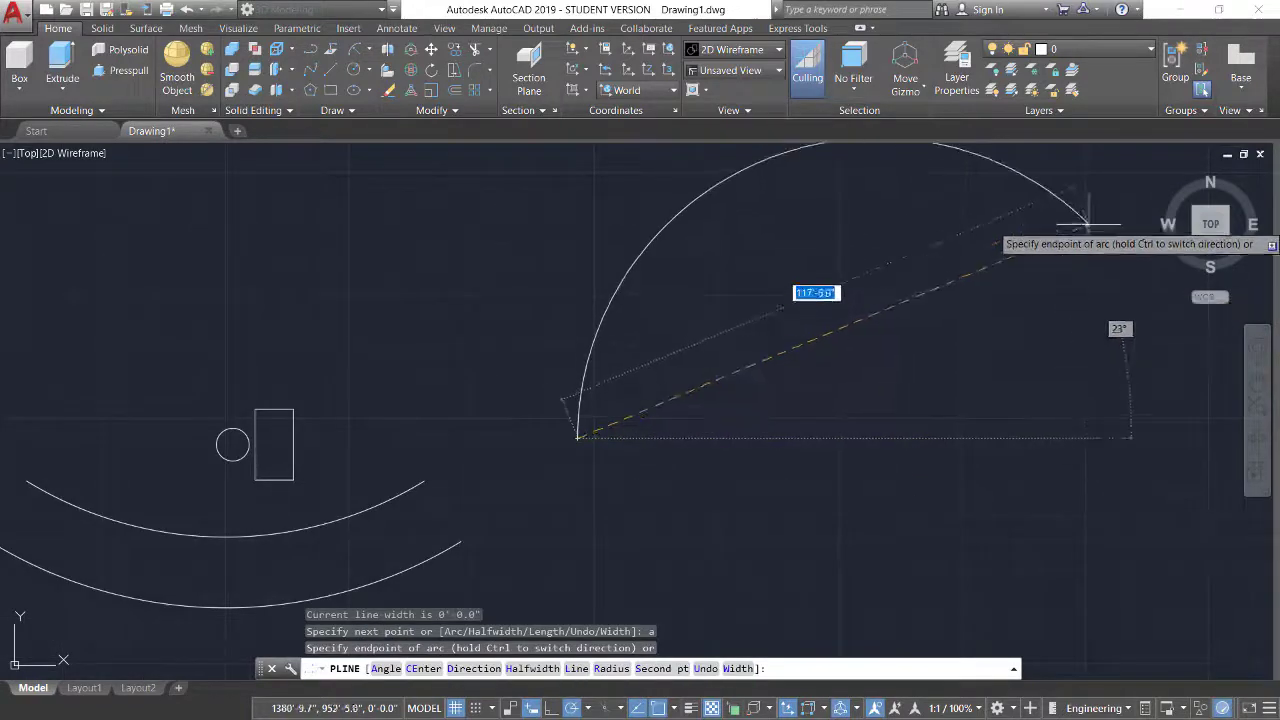
scroll(1100, 390, down, 2)
key(Escape)
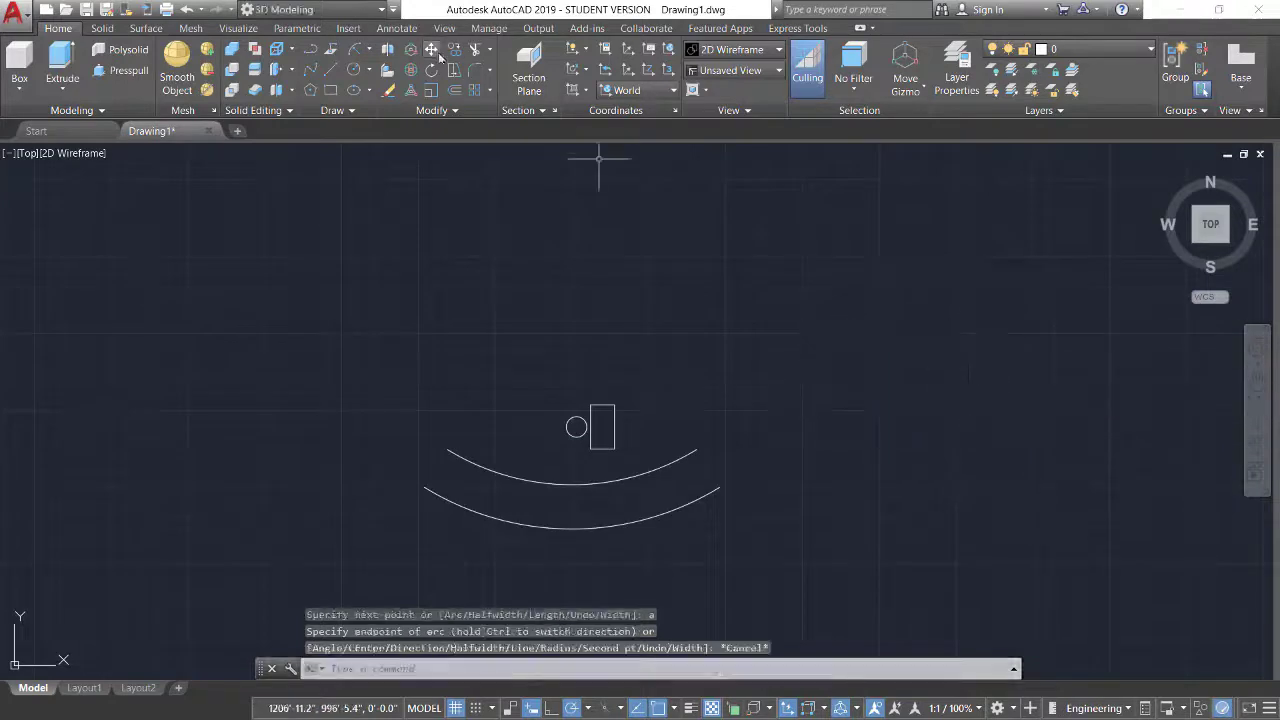
- Draw a Start, End, Radius arc to the right of the existing drawing
click(368, 49)
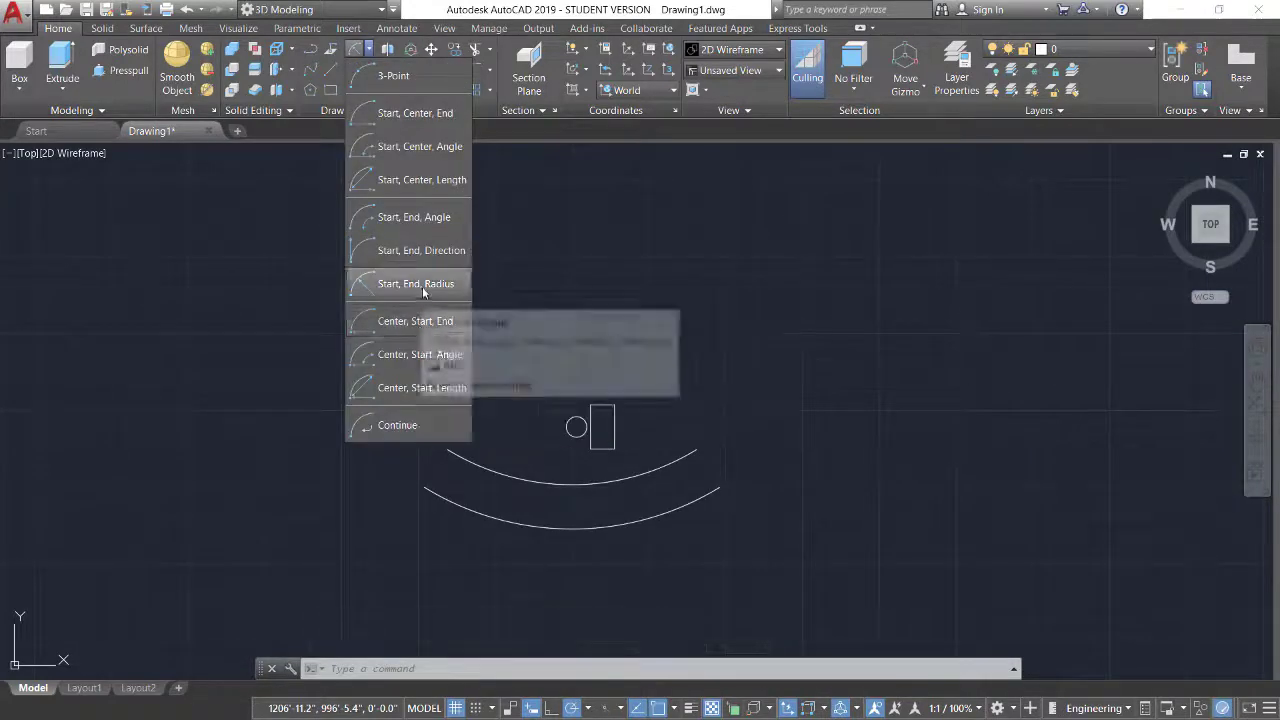
click(424, 286)
click(780, 430)
click(1035, 434)
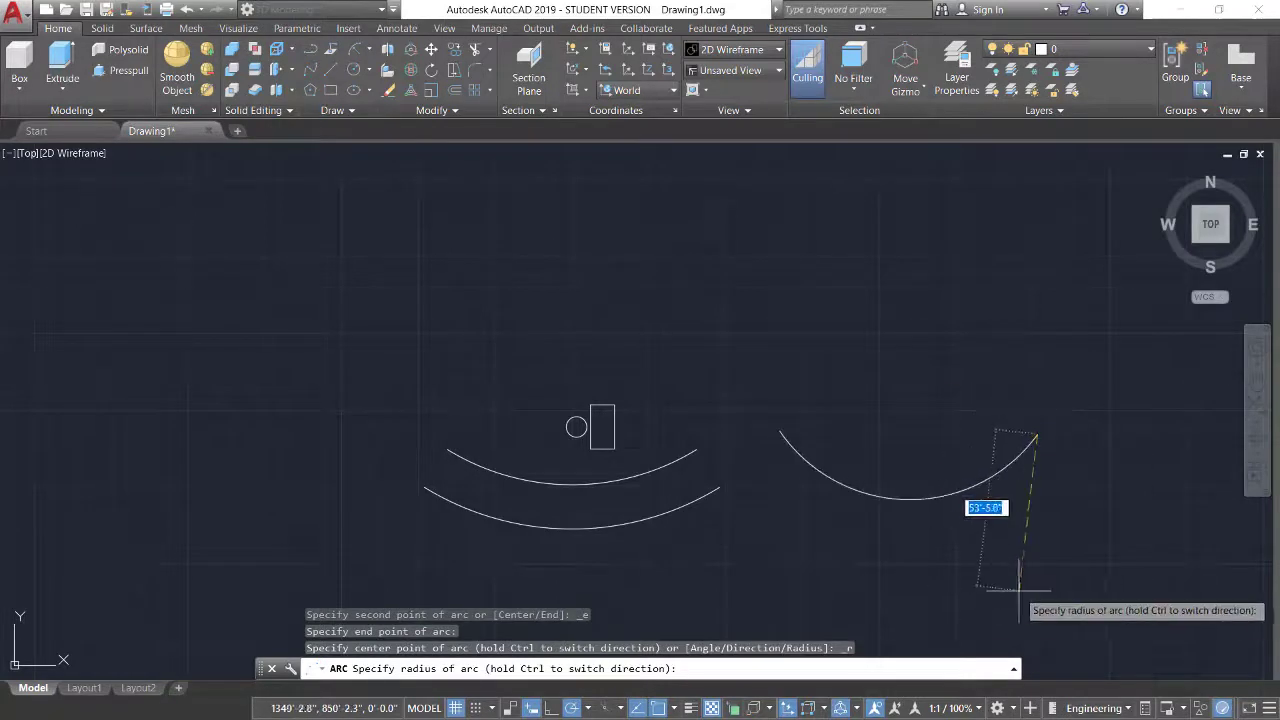
click(1022, 610)
text(O)
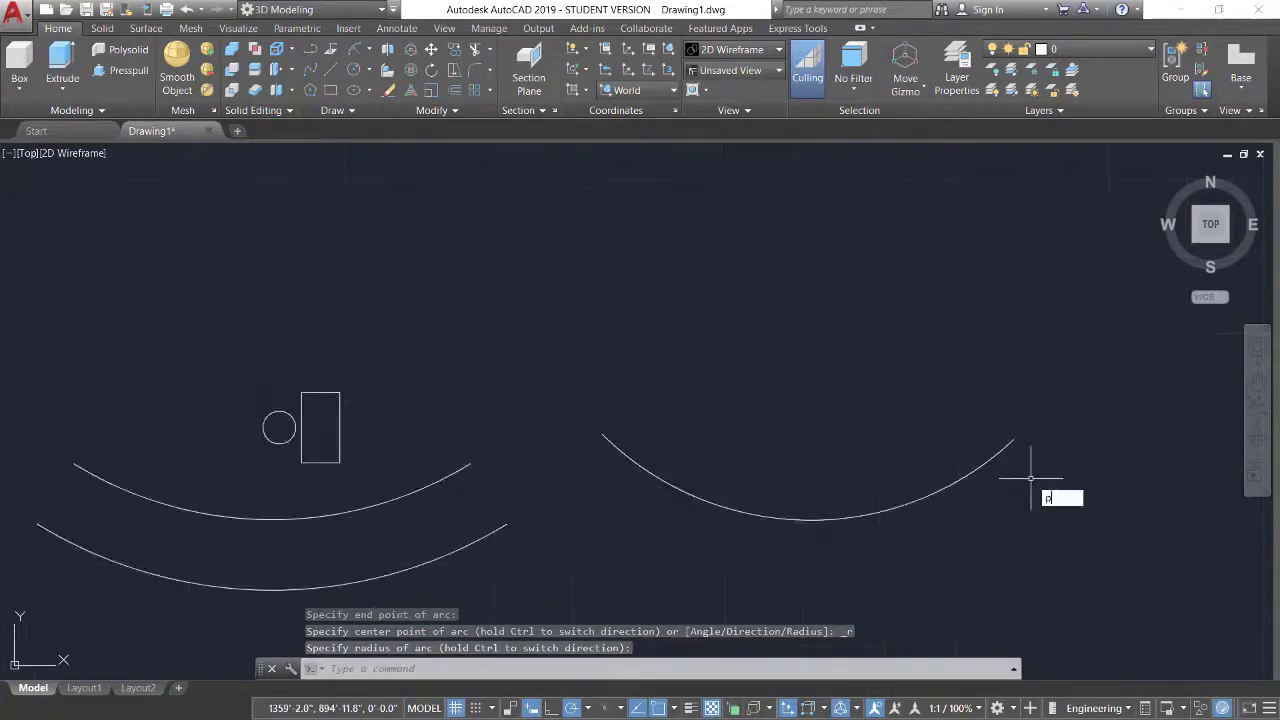
- Offset the new arc 15' inward to create the inner arc
key(Return)
text(15')
key(Return)
click(990, 460)
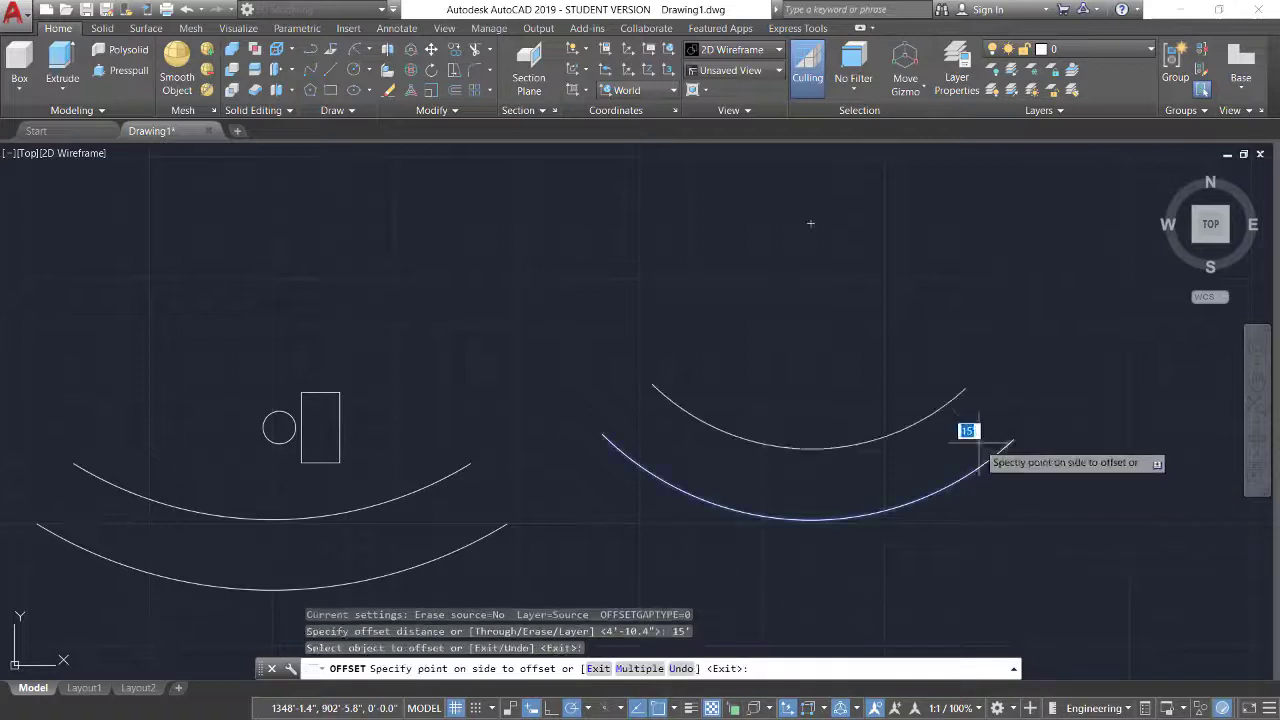
click(978, 445)
key(Escape)
- Draw a circle above the new arcs and a 15' rectangle anchored at its top
key(Return)
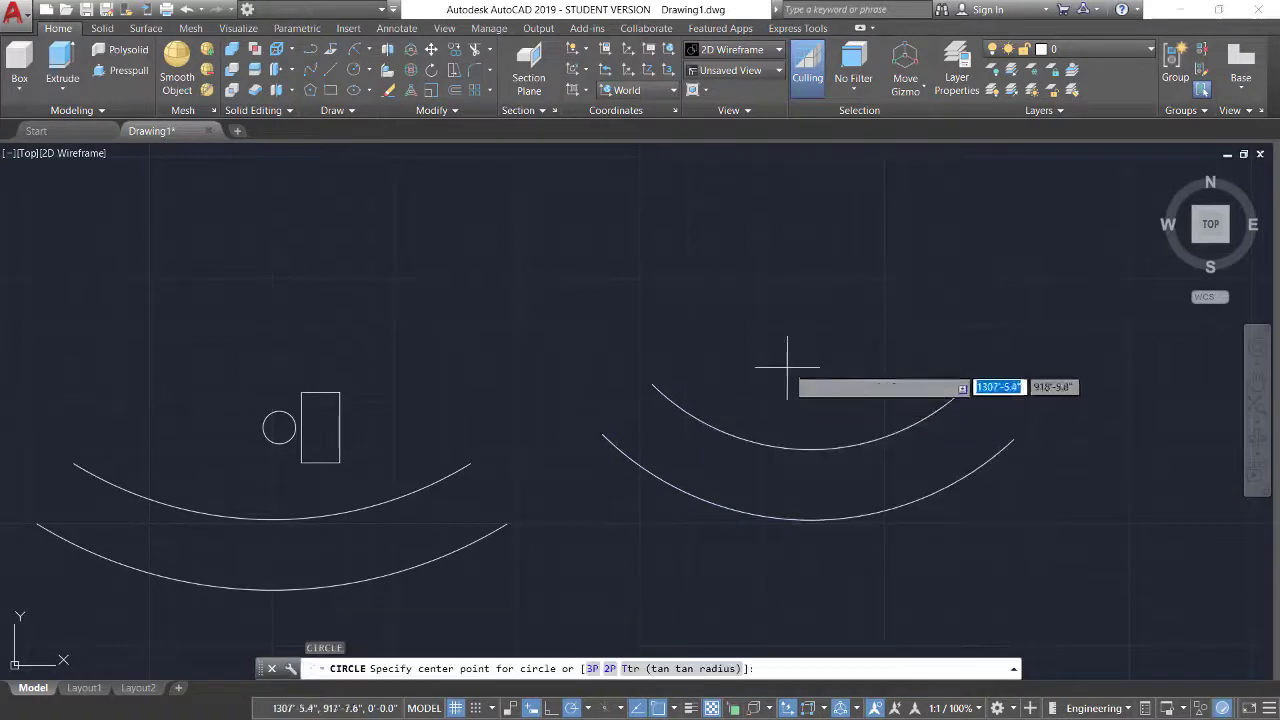
click(786, 354)
click(798, 362)
scroll(779, 345, up, 3)
text(rec)
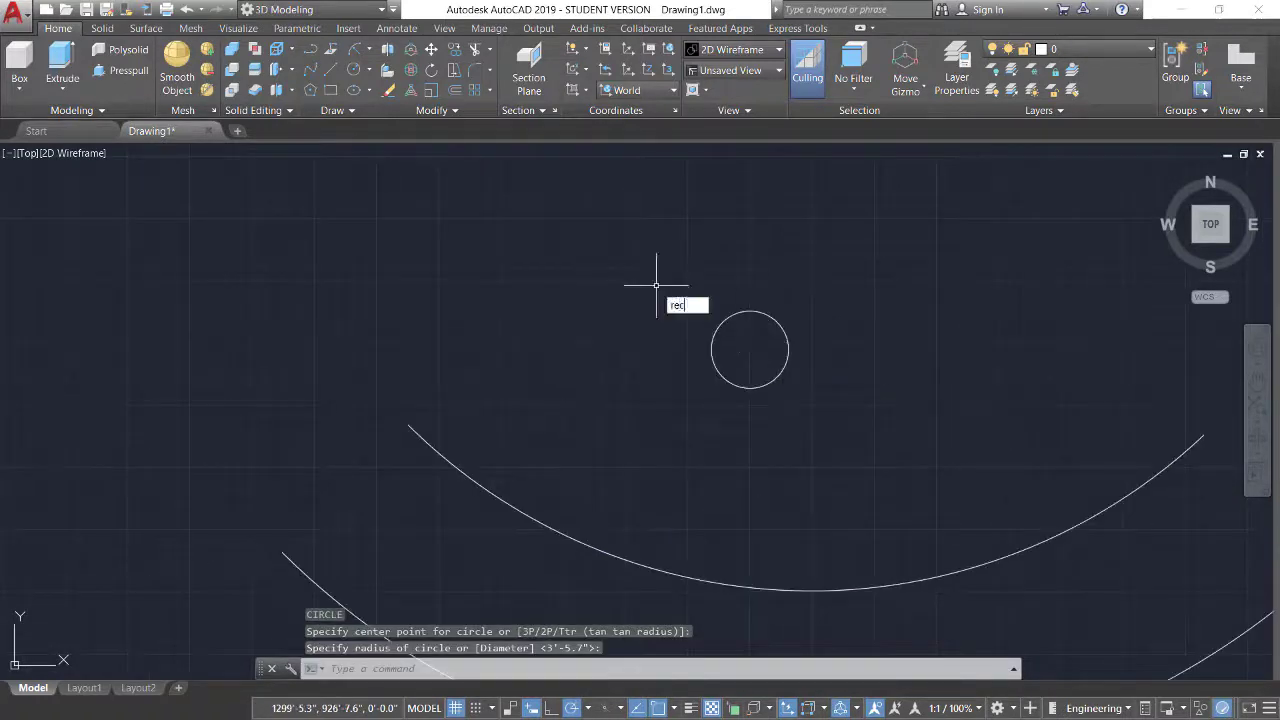
key(Return)
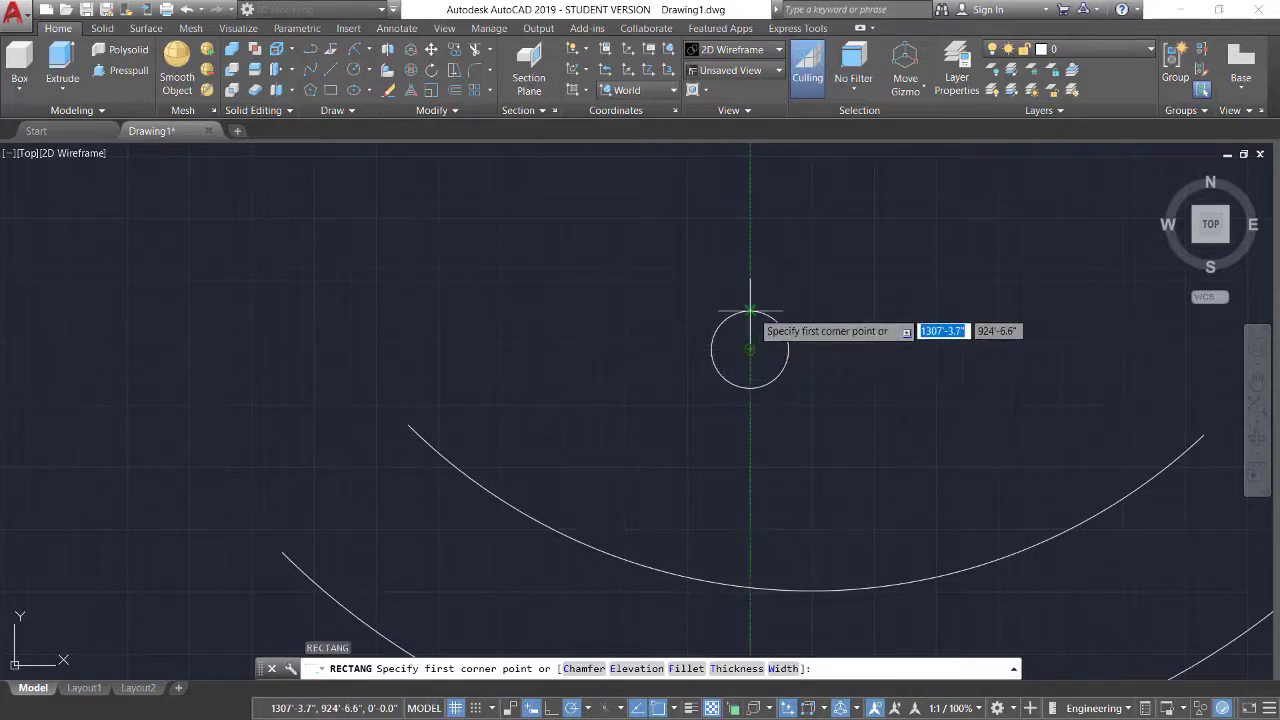
click(750, 311)
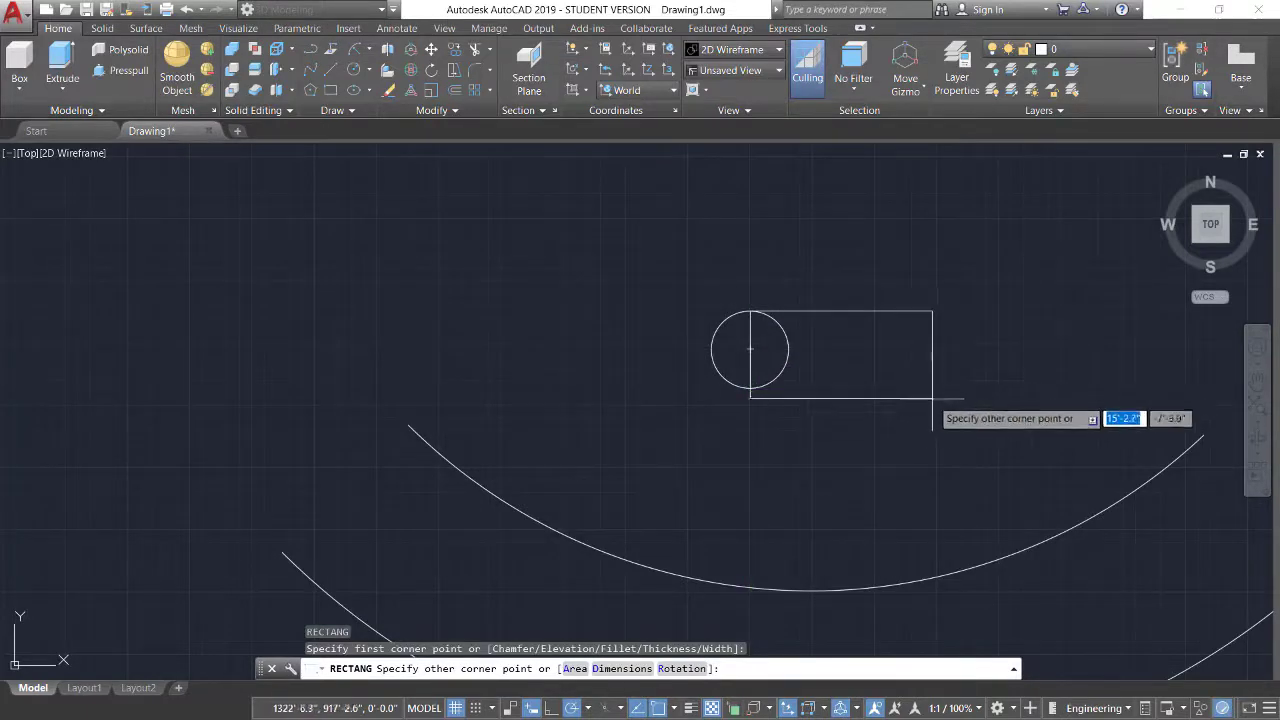
text(15)
key(Return)
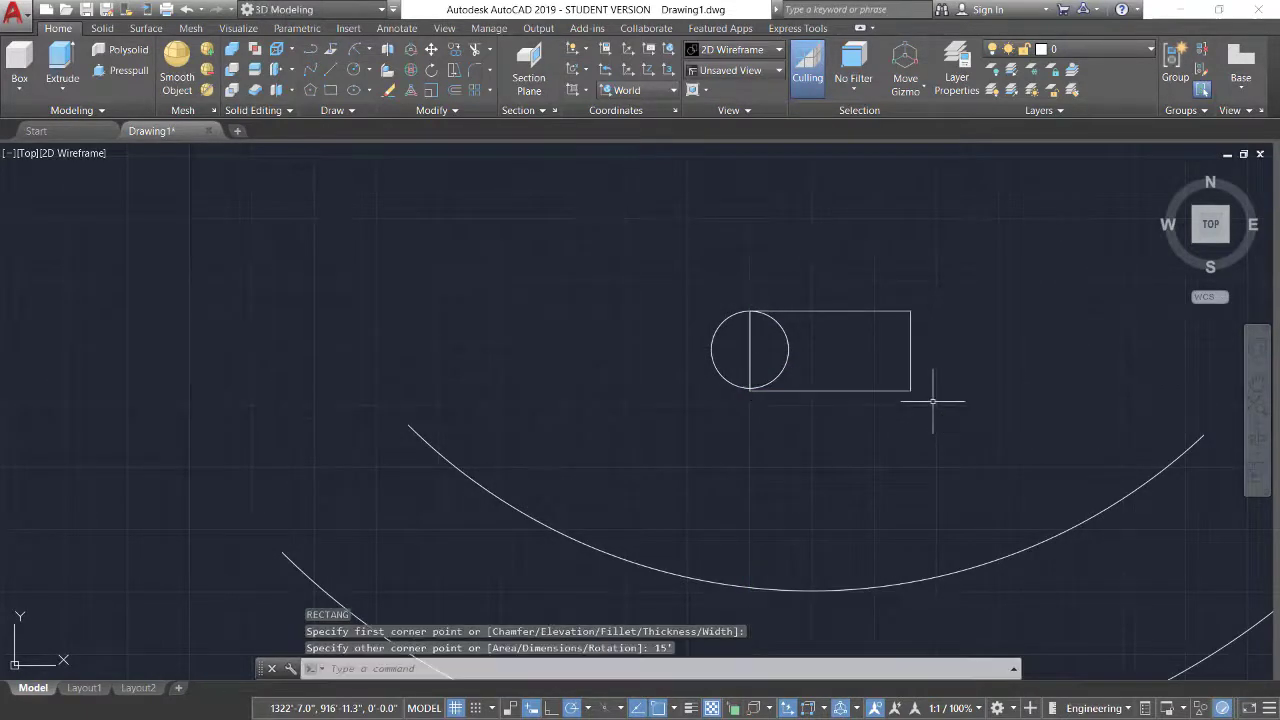
- Grip-move the circle toward the rectangle and lower the rectangle's bottom edge
click(785, 326)
click(750, 349)
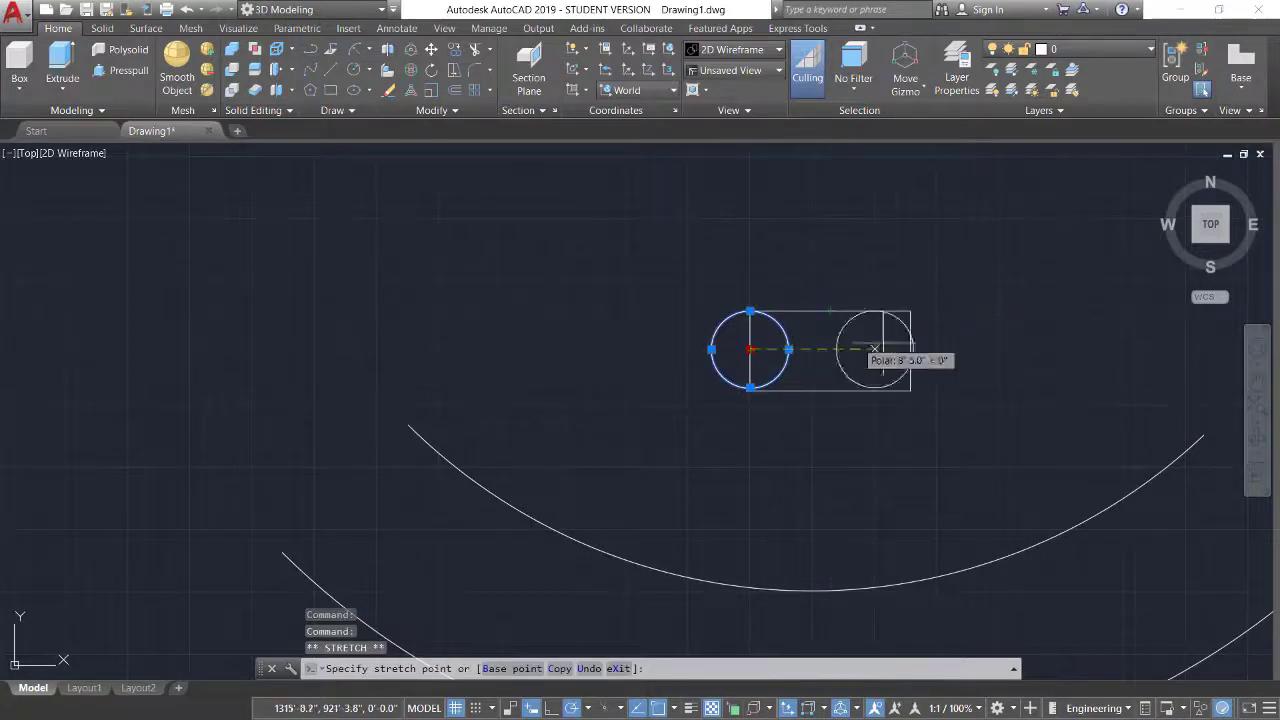
click(829, 349)
scroll(905, 370, up, 4)
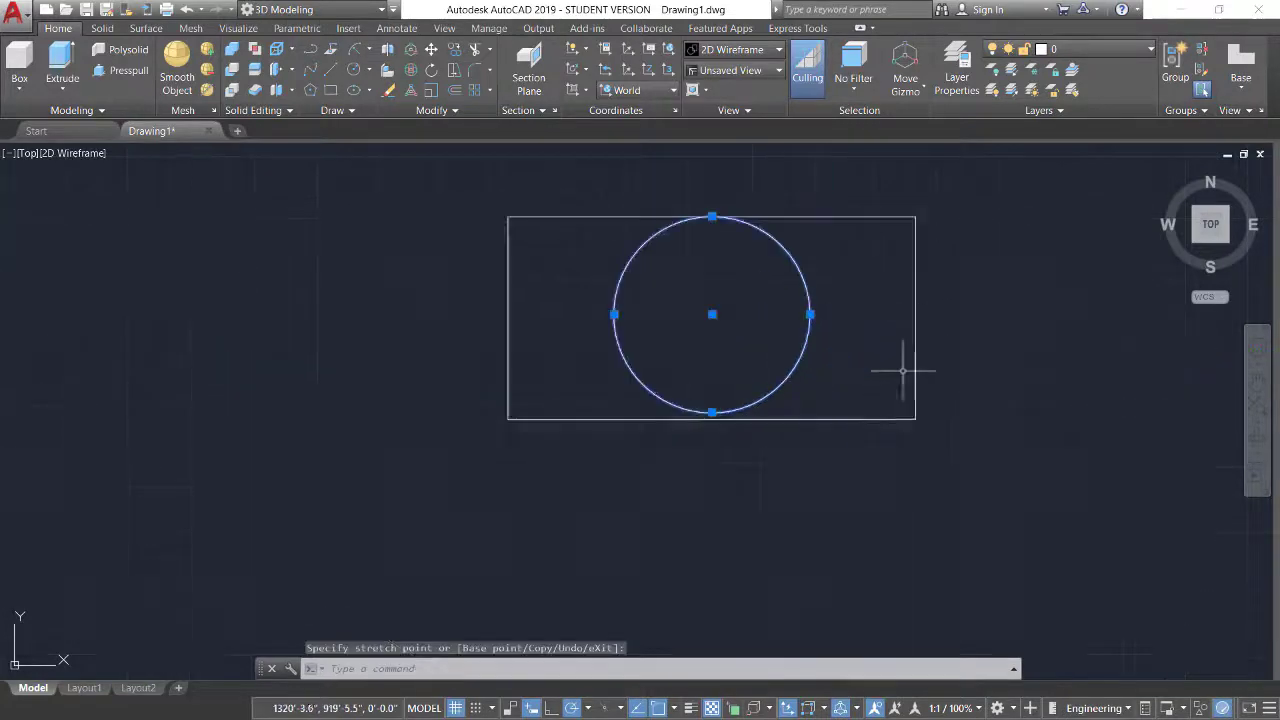
key(Escape)
click(804, 286)
click(711, 311)
key(Escape)
click(651, 419)
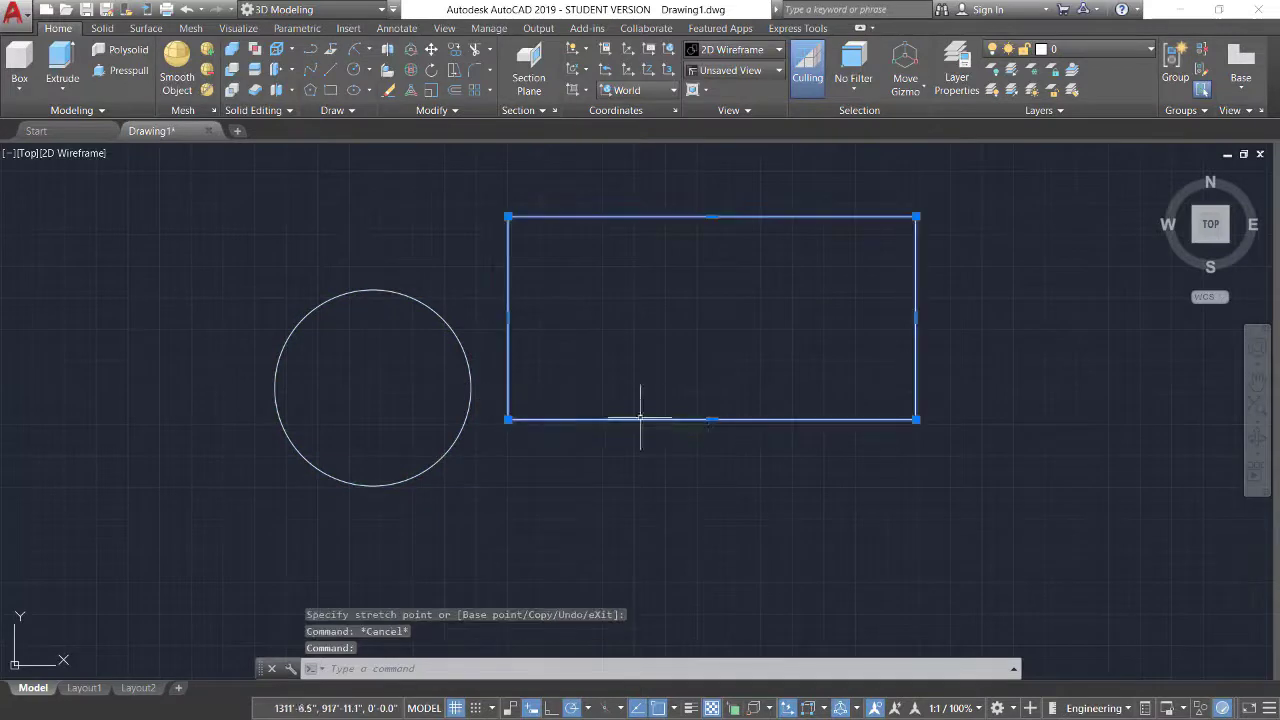
click(711, 419)
click(711, 431)
key(Escape)
- Centre the circle in the rectangle and orbit into a 3D view
click(333, 375)
click(372, 387)
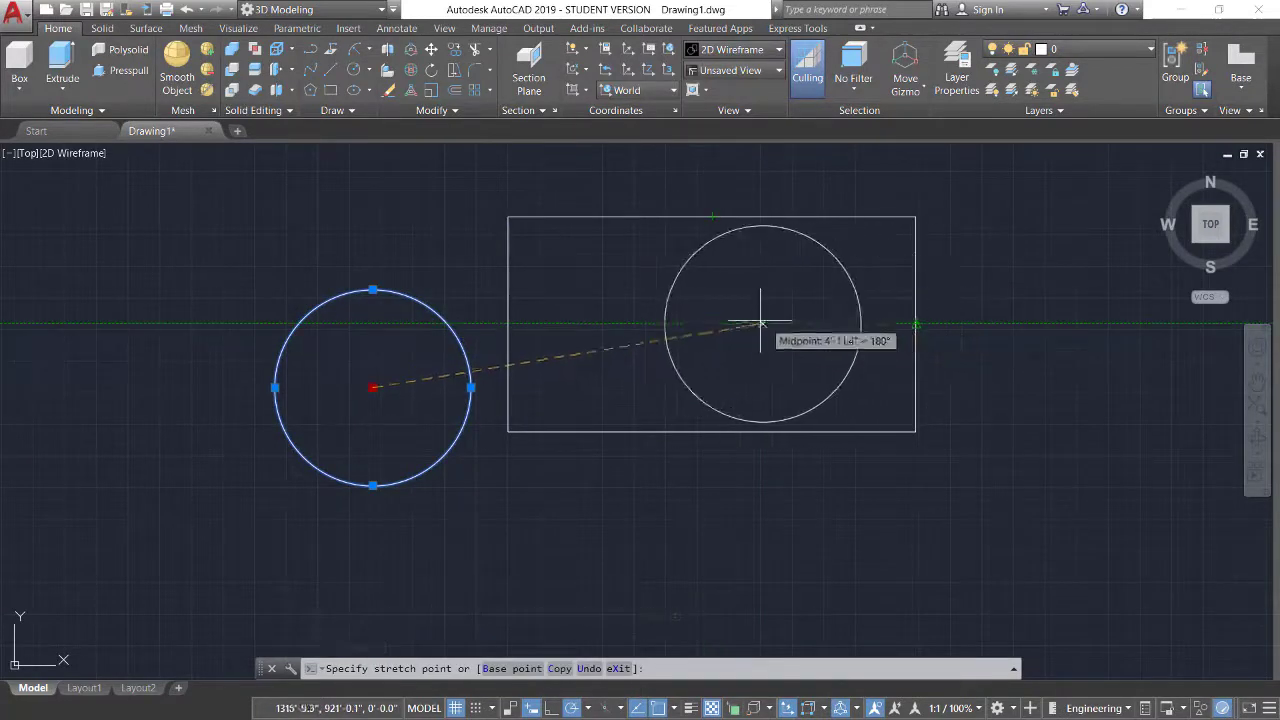
click(711, 323)
key(Escape)
scroll(921, 368, down, 4)
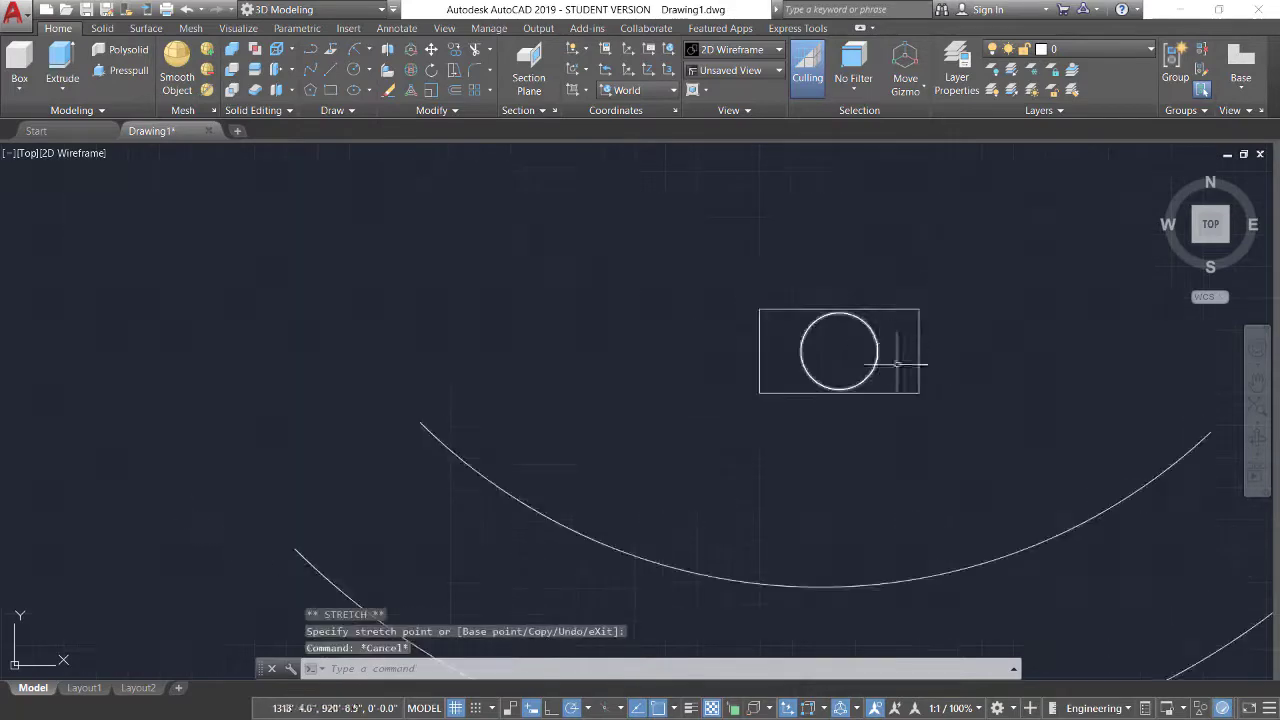
scroll(897, 363, down, 2)
drag(1190, 205, 1030, 246)
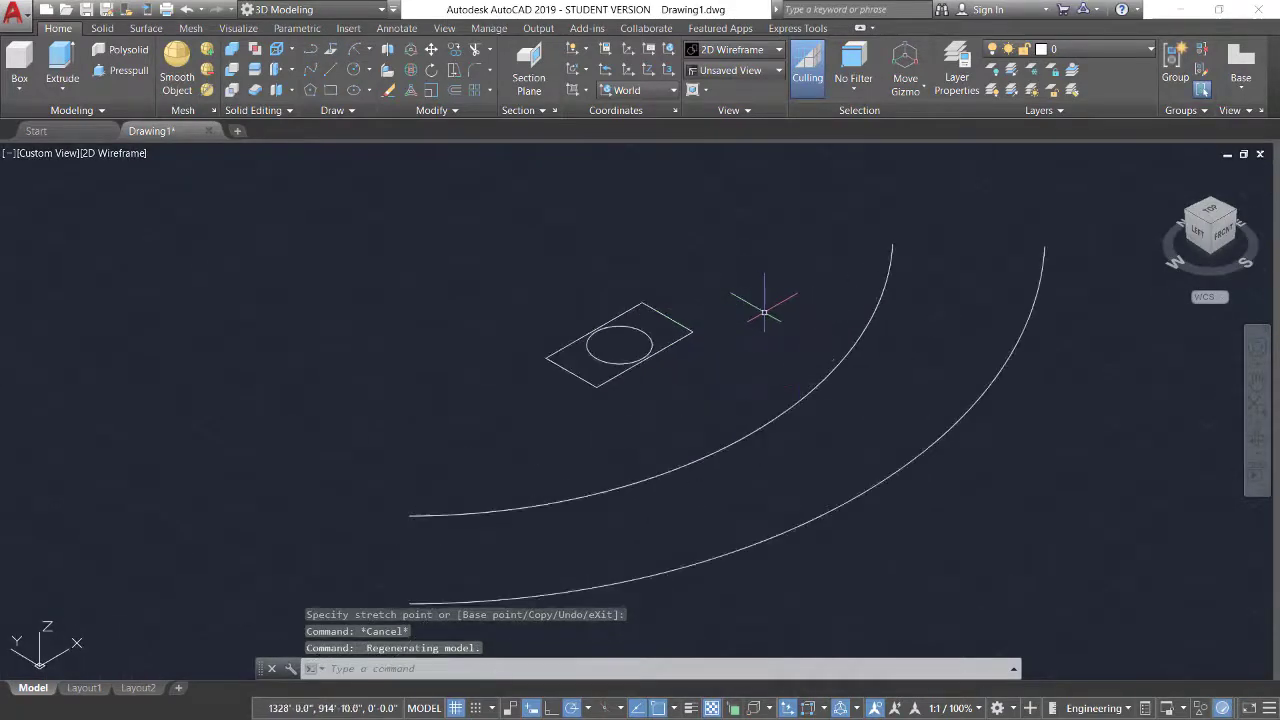
- Close the lower and upper ends of the arc band with polyline segments
text(pl)
key(Return)
click(409, 516)
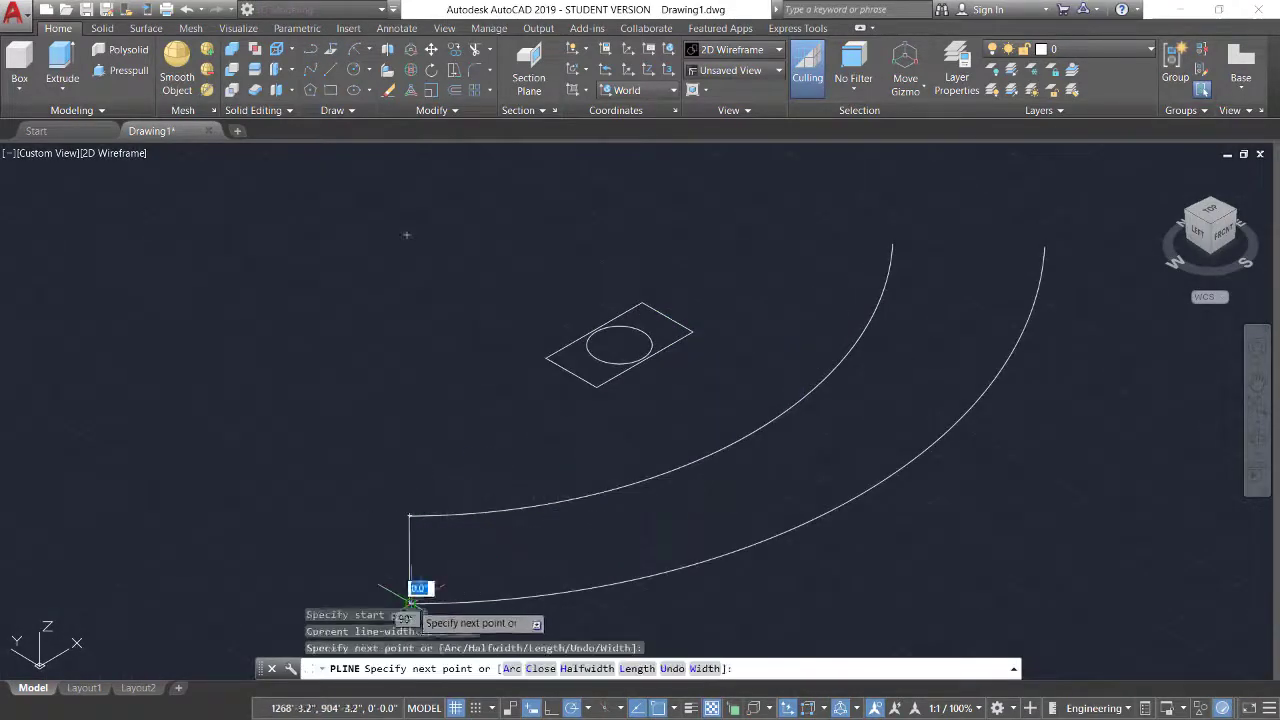
click(409, 603)
key(Return)
key(Return)
click(892, 244)
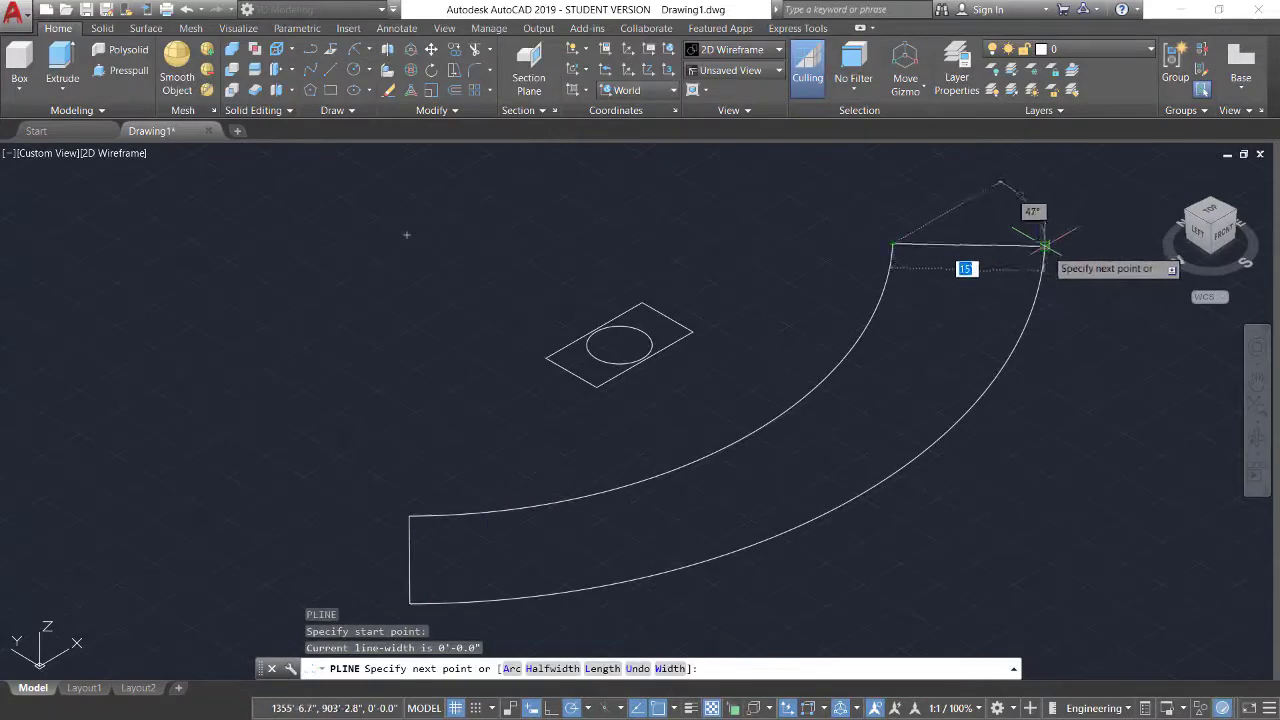
click(1044, 246)
key(Escape)
scroll(920, 410, down, 2)
scroll(940, 460, up, 2)
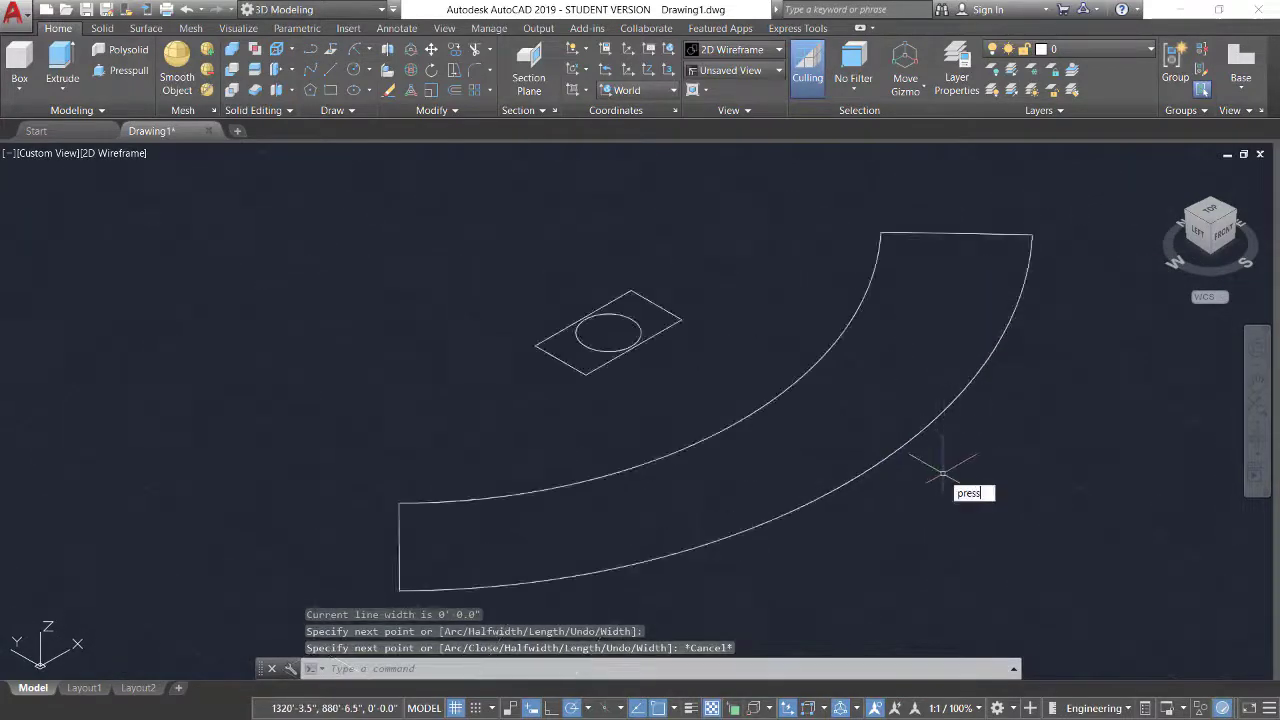
- Press-pull the closed curved band 6" into a solid counter slab
text(presspull)
key(Return)
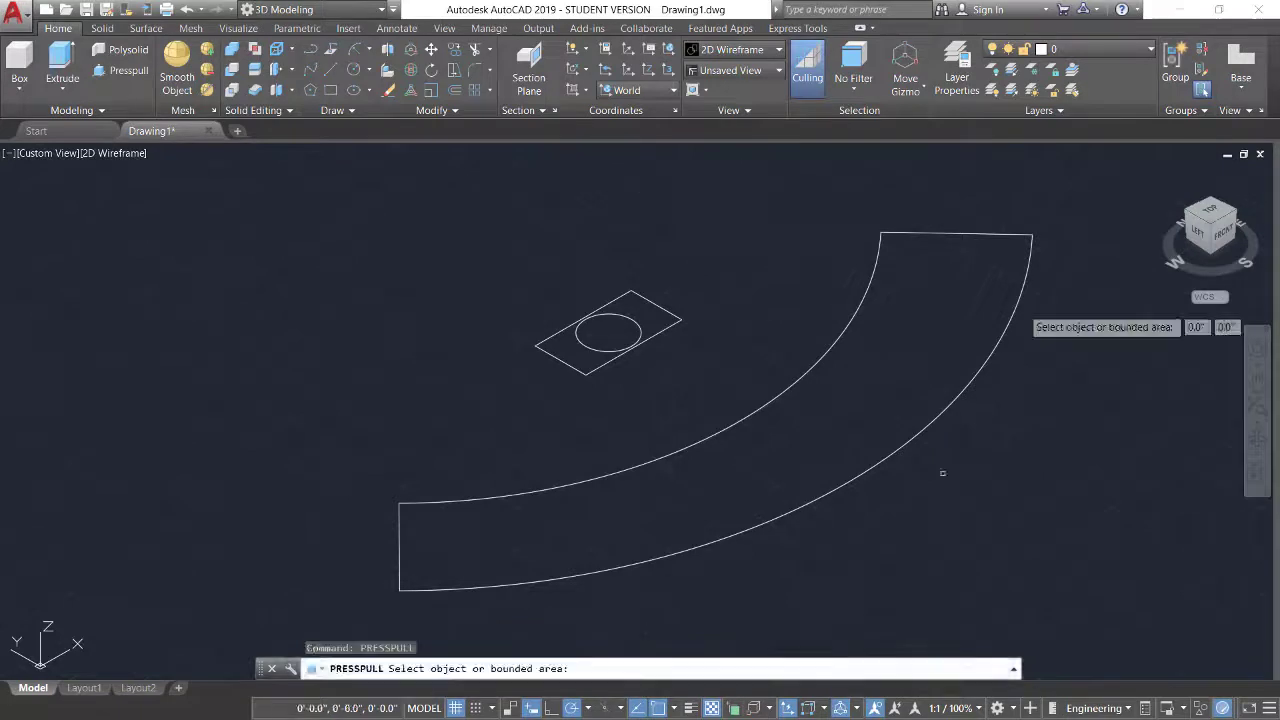
click(950, 300)
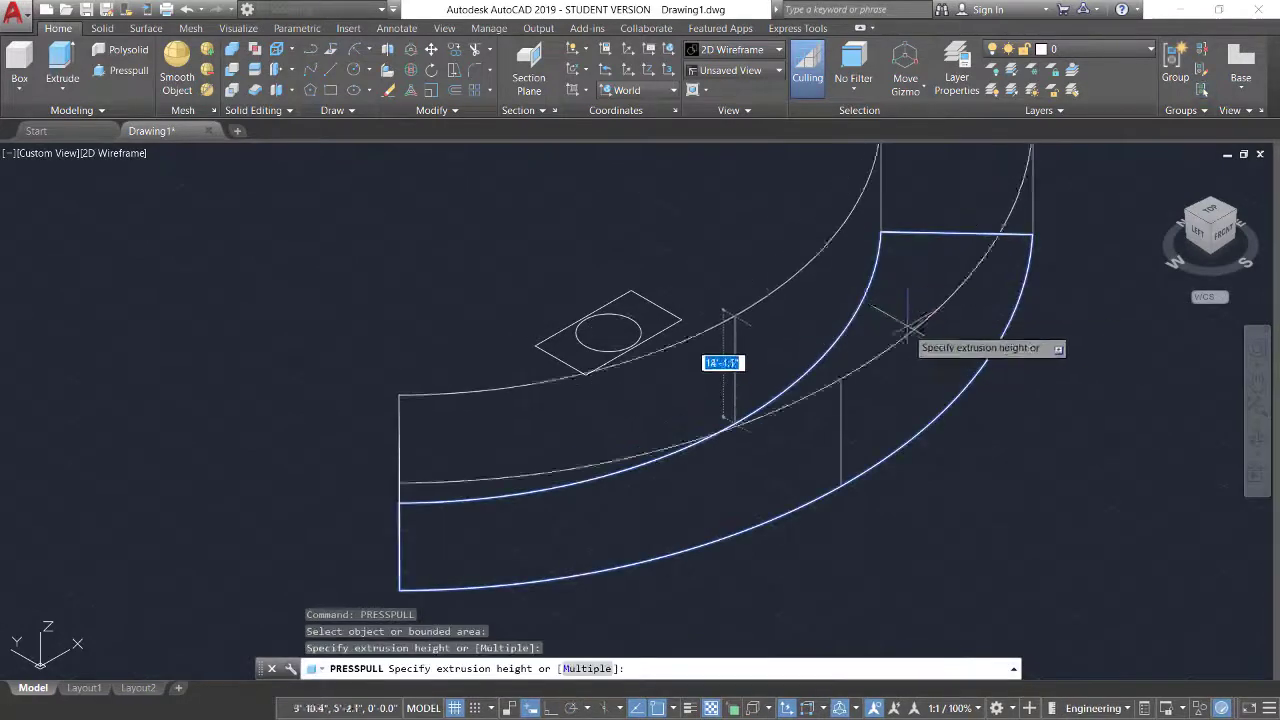
key(Return)
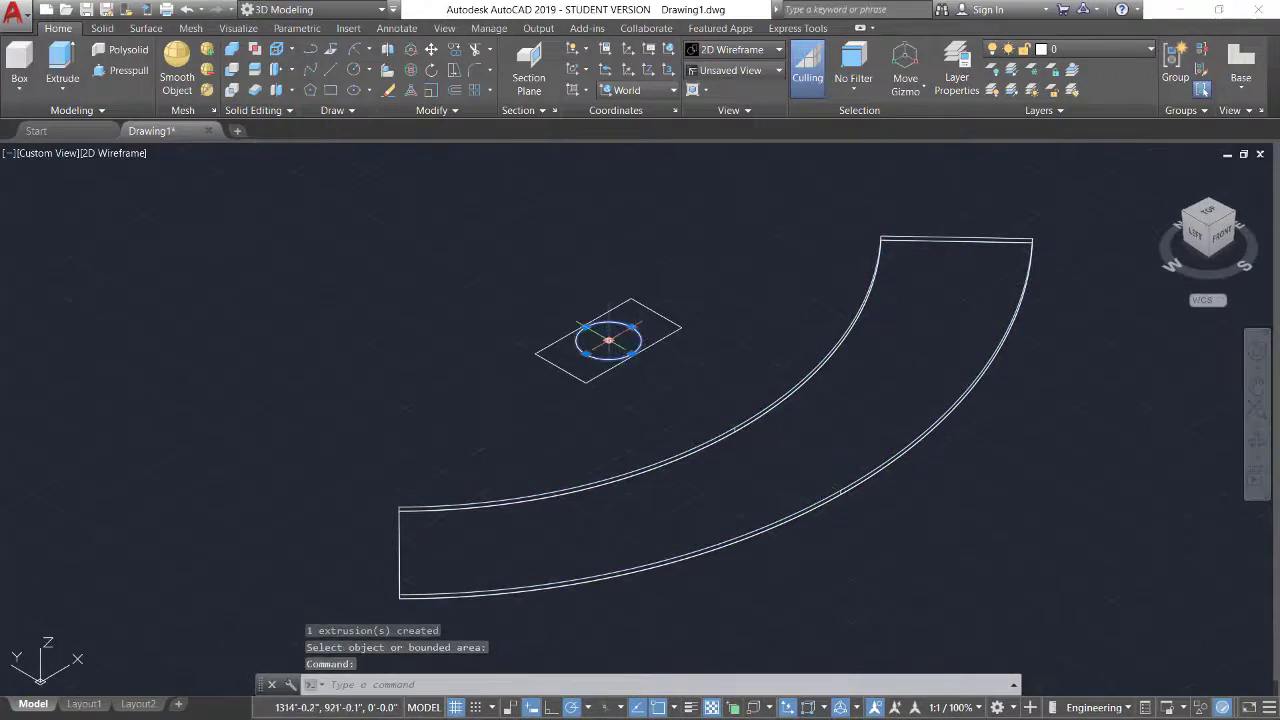
- Copy the rectangle and circle to the left and move the copied circle off its rectangle
click(686, 290)
click(606, 360)
text(co)
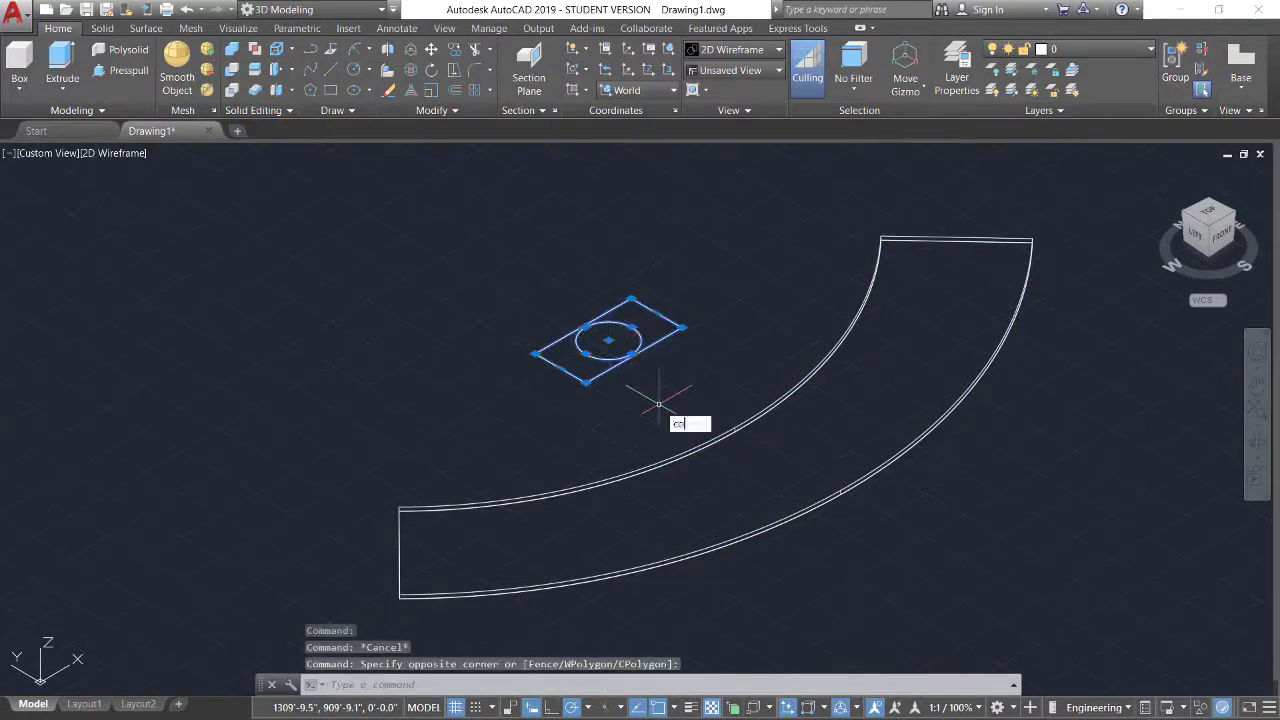
key(Return)
click(608, 340)
click(424, 330)
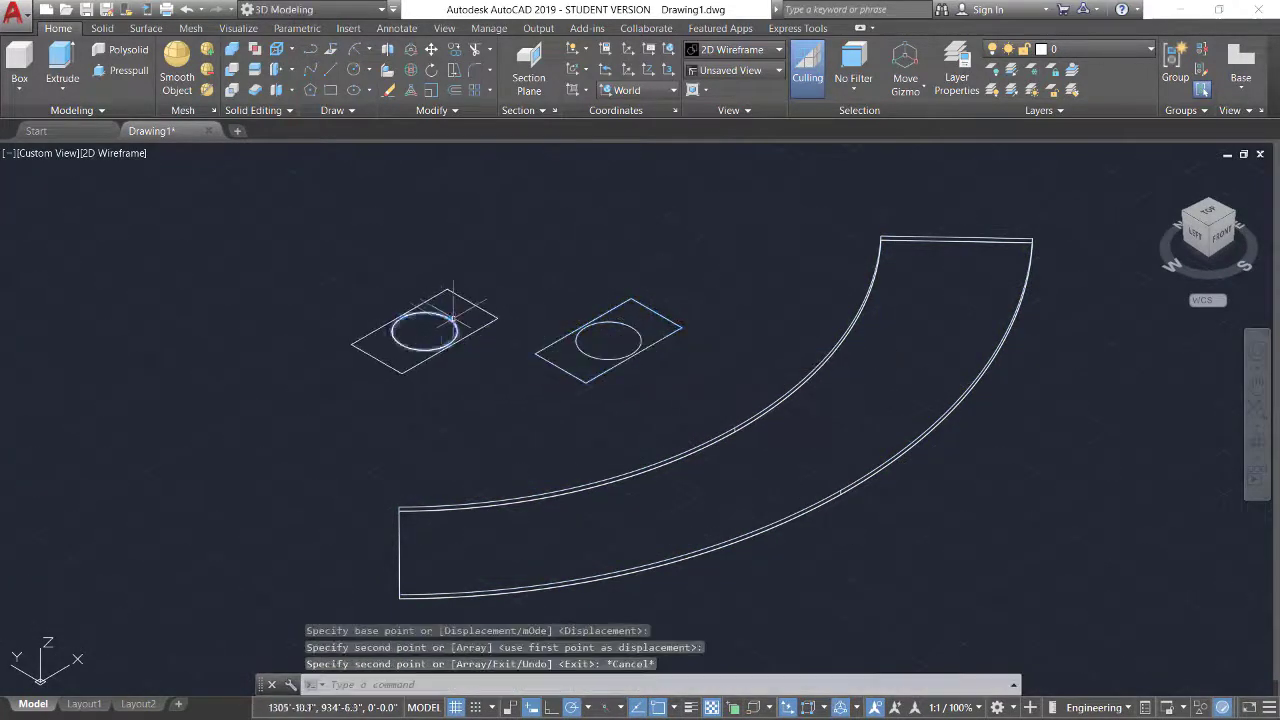
key(Return)
click(424, 314)
click(424, 330)
key(Escape)
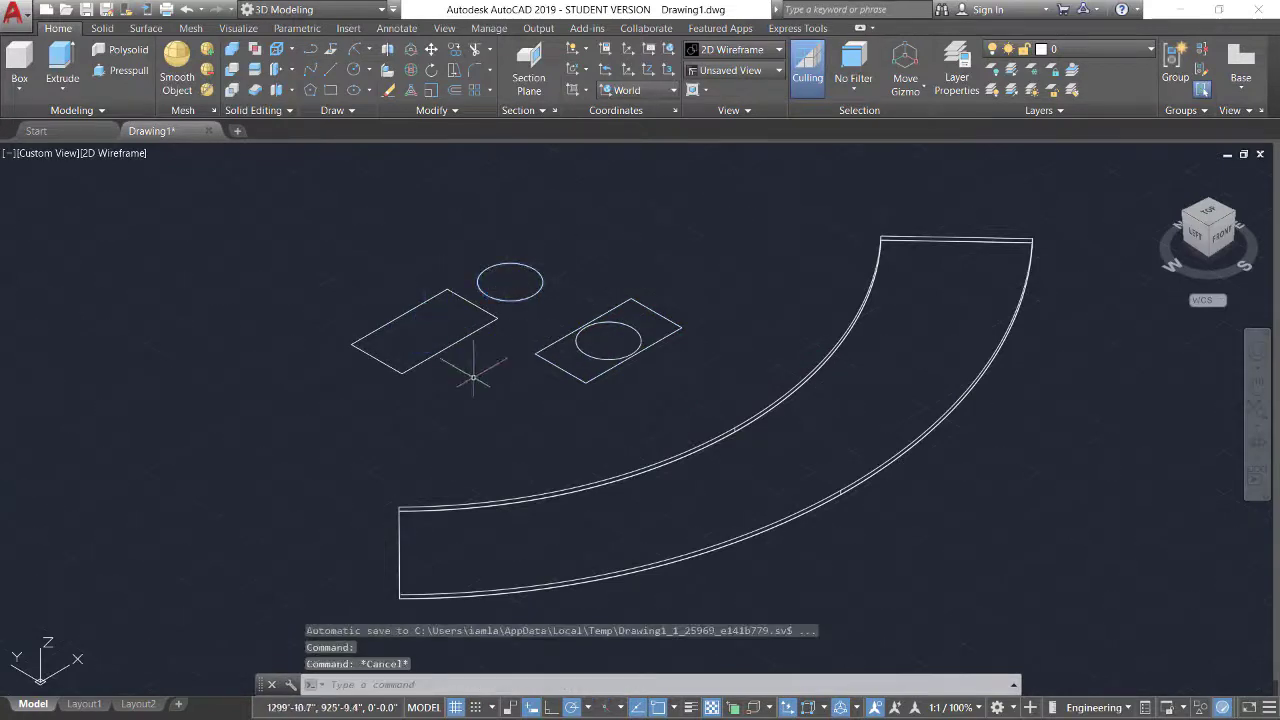
- Press-pull the copied rectangle into a 3' tall box, redoing an initial height of 2
scroll(380, 214, up, 2)
scroll(380, 223, down, 3)
scroll(320, 393, up, 2)
text(pre)
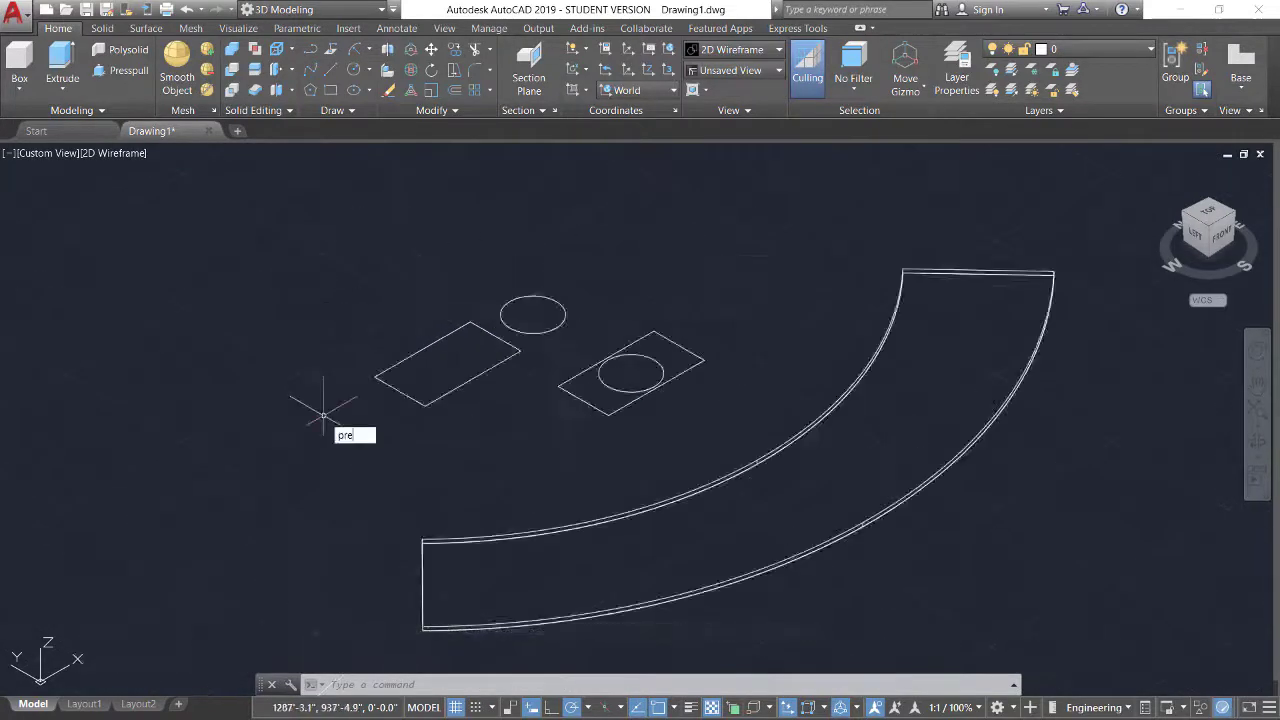
key(Return)
click(420, 350)
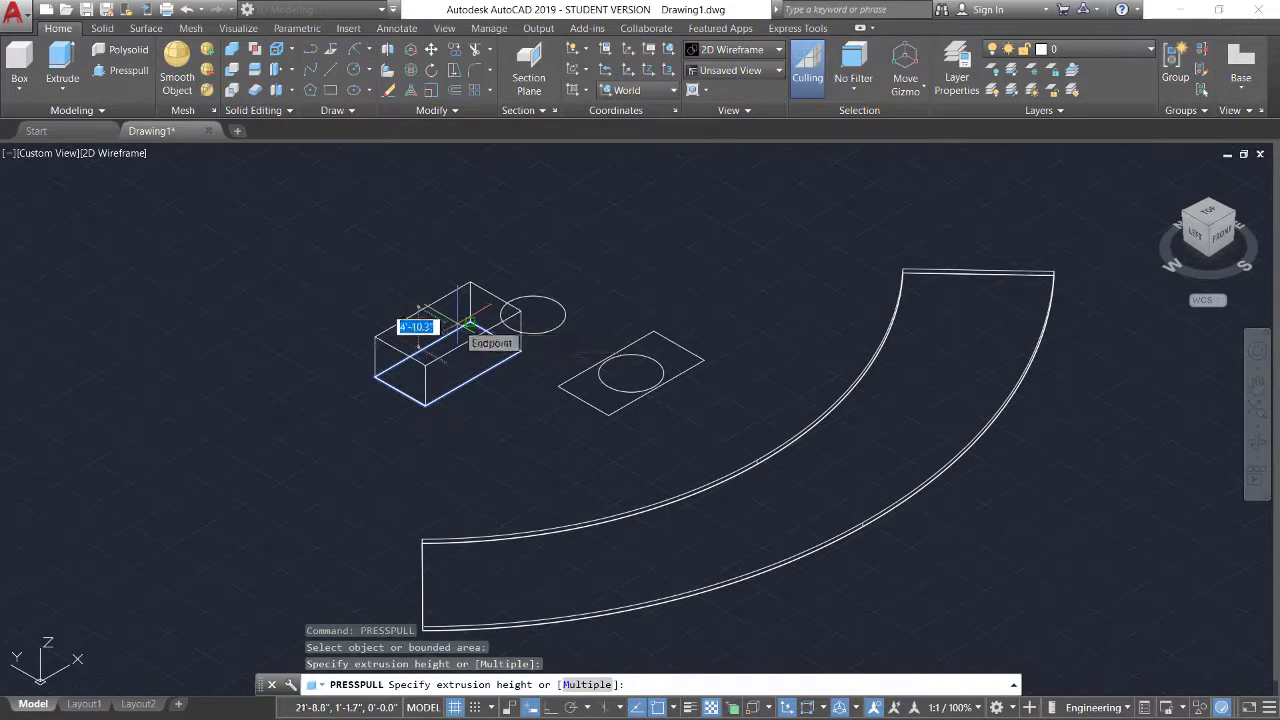
key(Return)
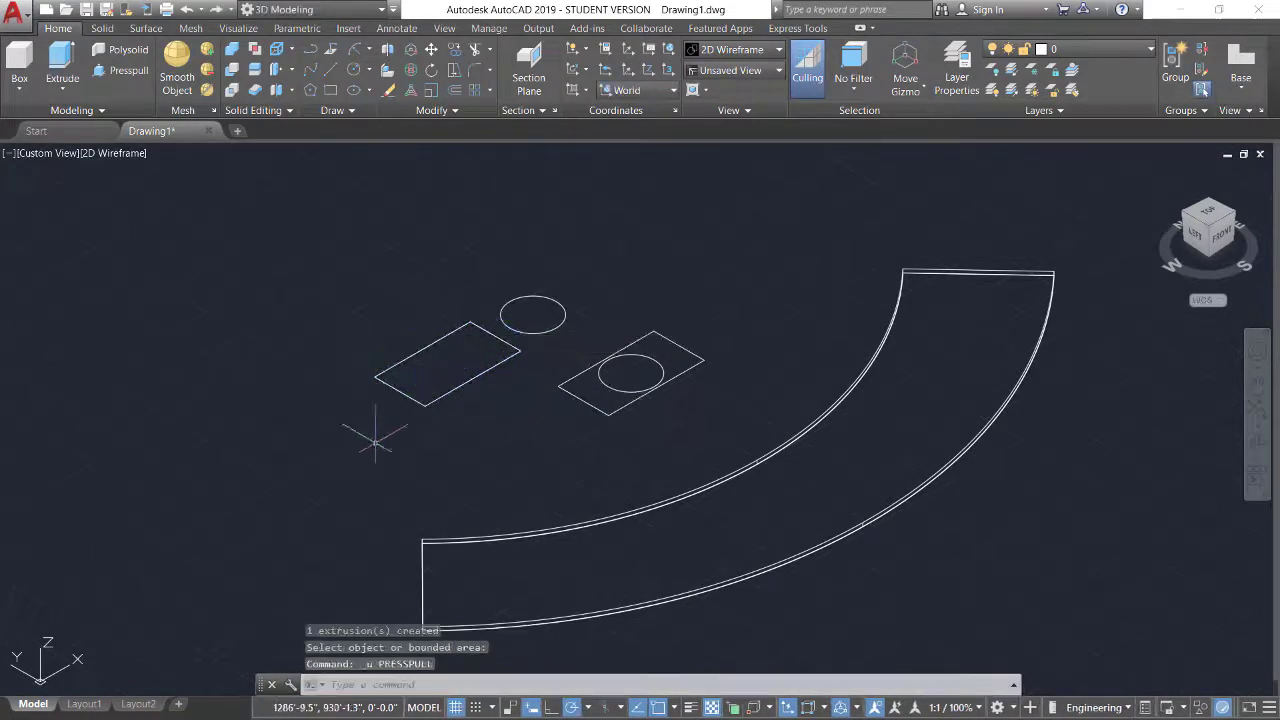
text(press)
key(Return)
click(437, 381)
text(3)
key(Return)
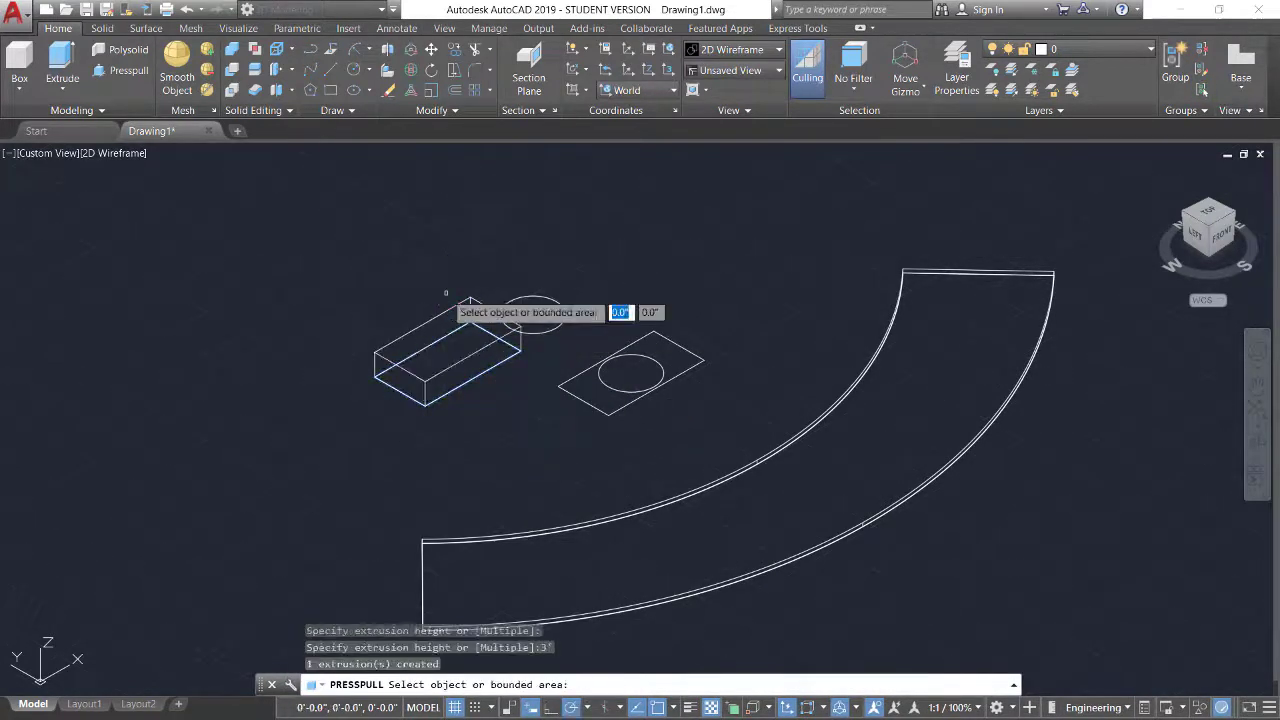
- Press-pull the copied circle into a 10' cylinder, then select the box
click(550, 312)
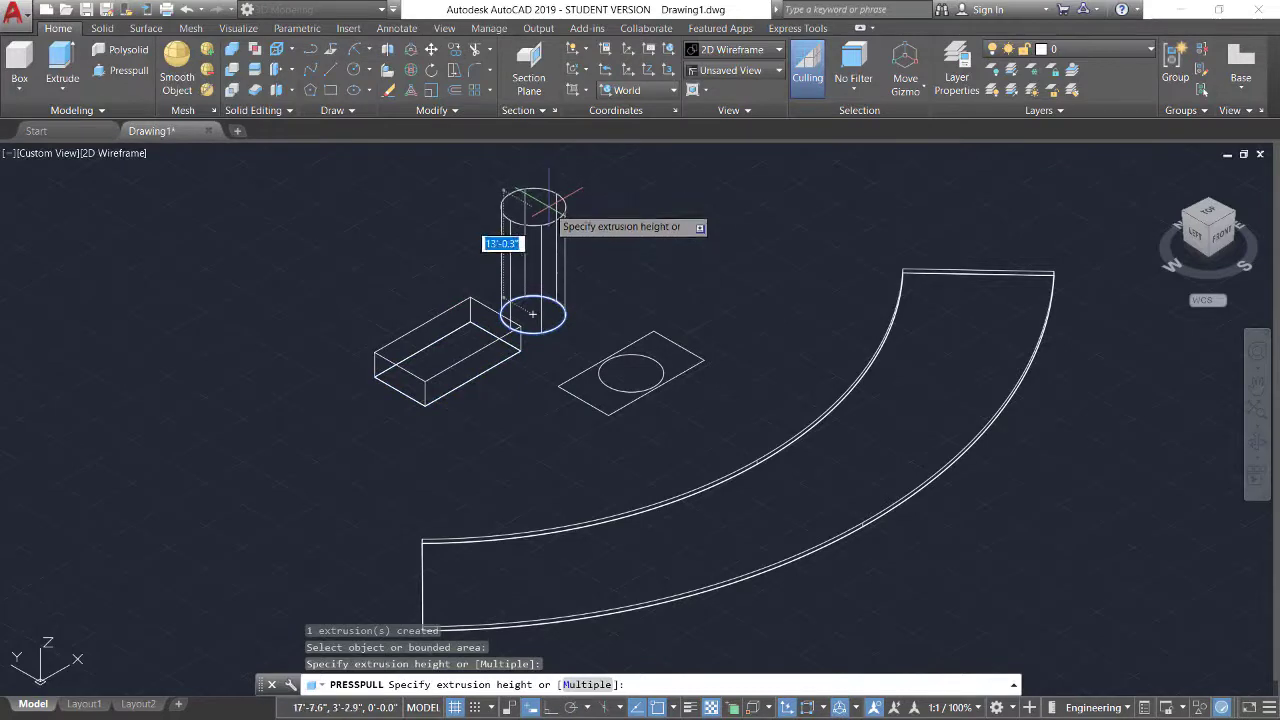
text(10')
key(Return)
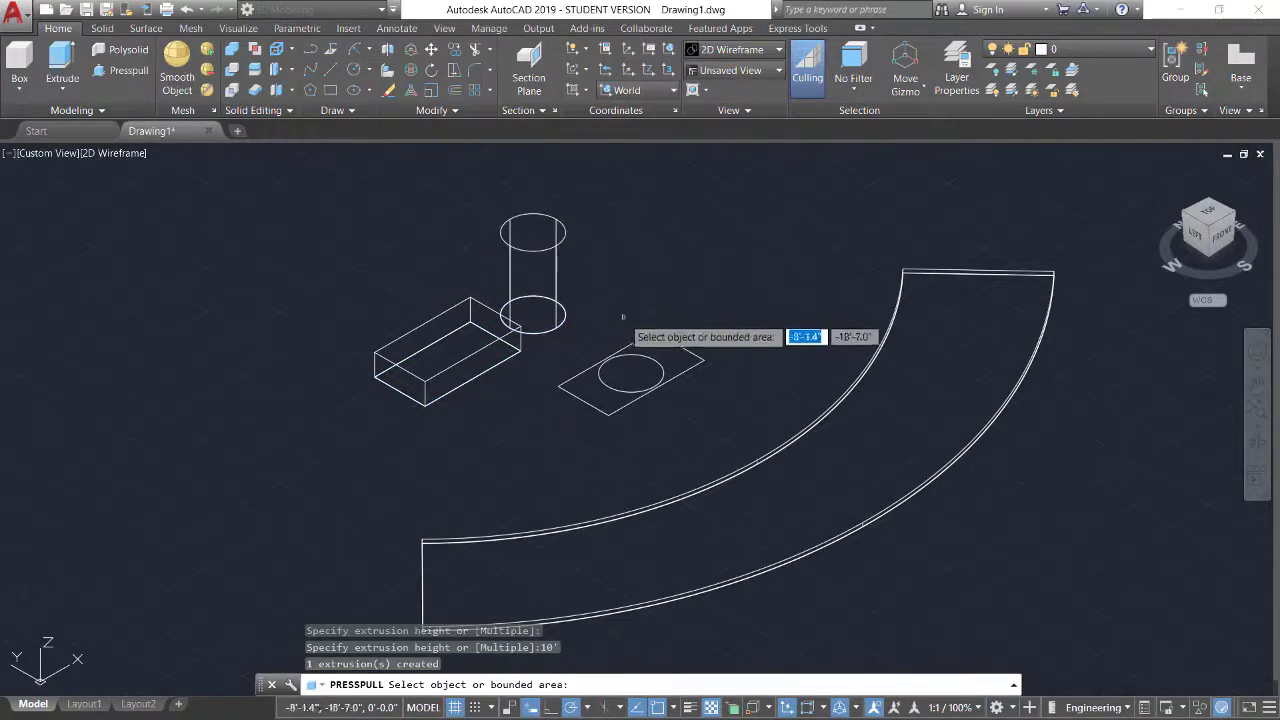
key(Escape)
click(414, 280)
click(449, 357)
click(543, 400)
click(380, 360)
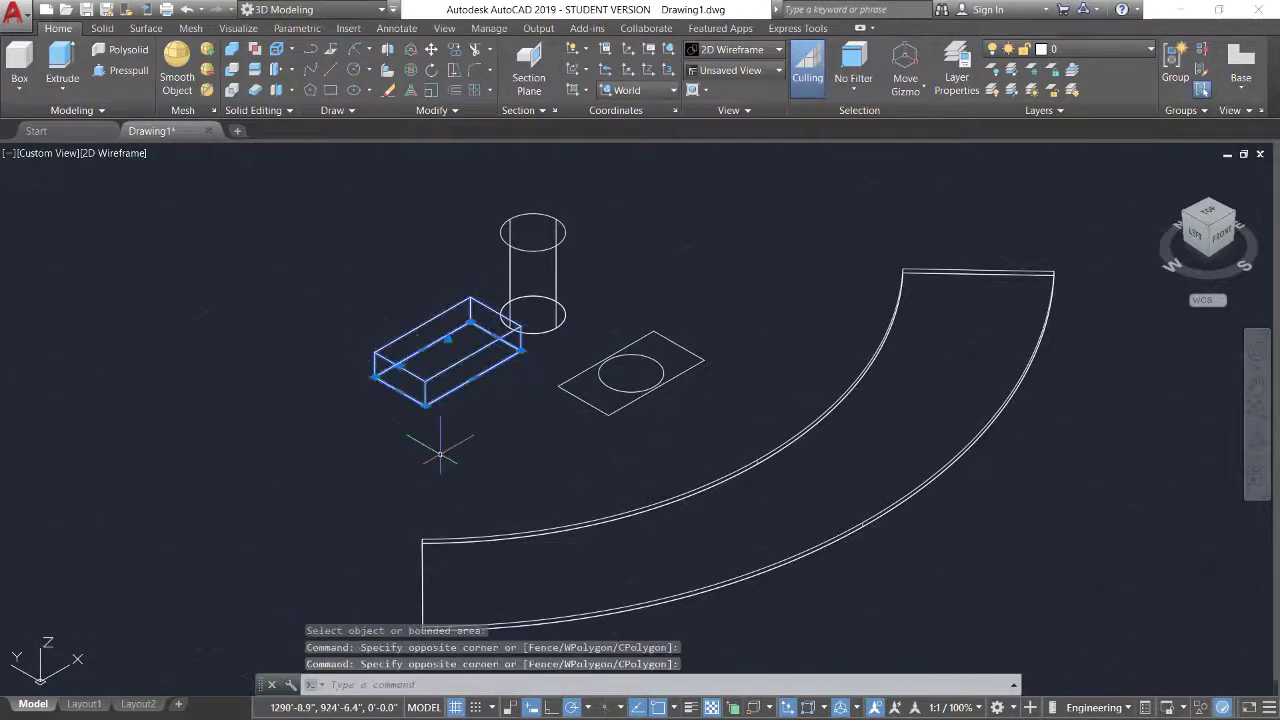
- Move the box by its bottom centre onto the cylinder top, then select the curved counter
text(m)
key(Return)
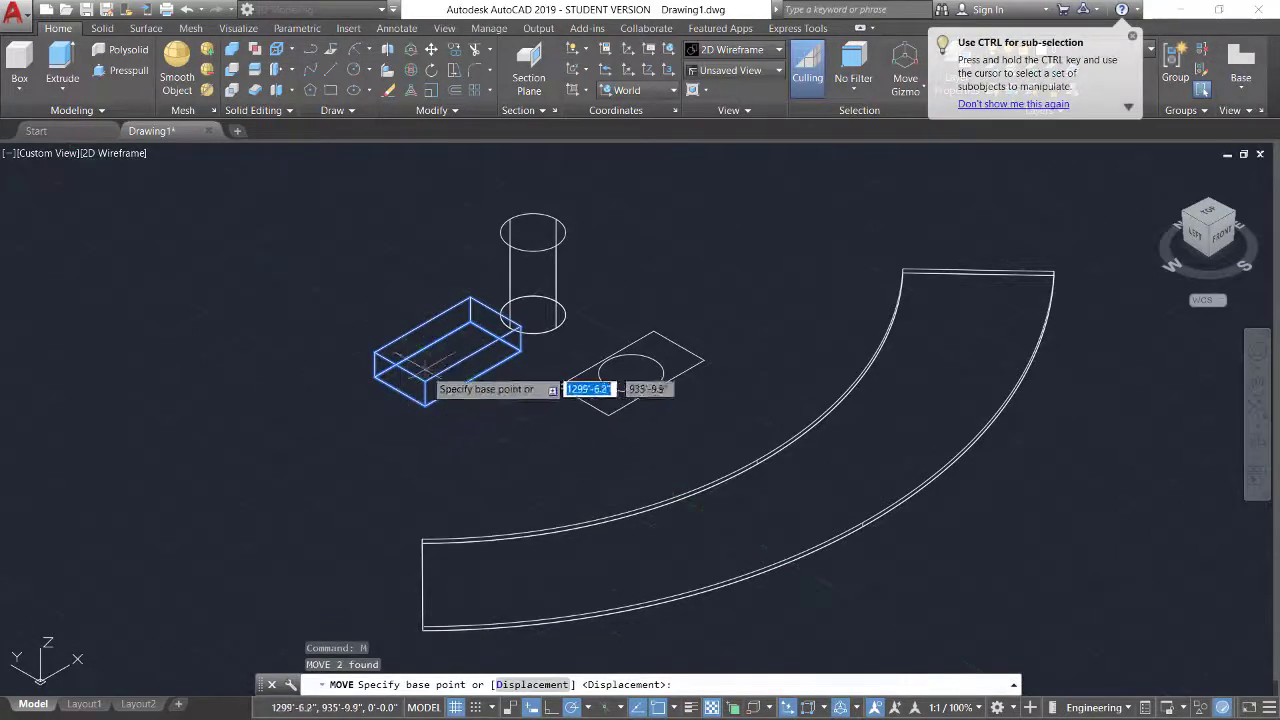
scroll(445, 357, up, 5)
scroll(630, 410, down, 3)
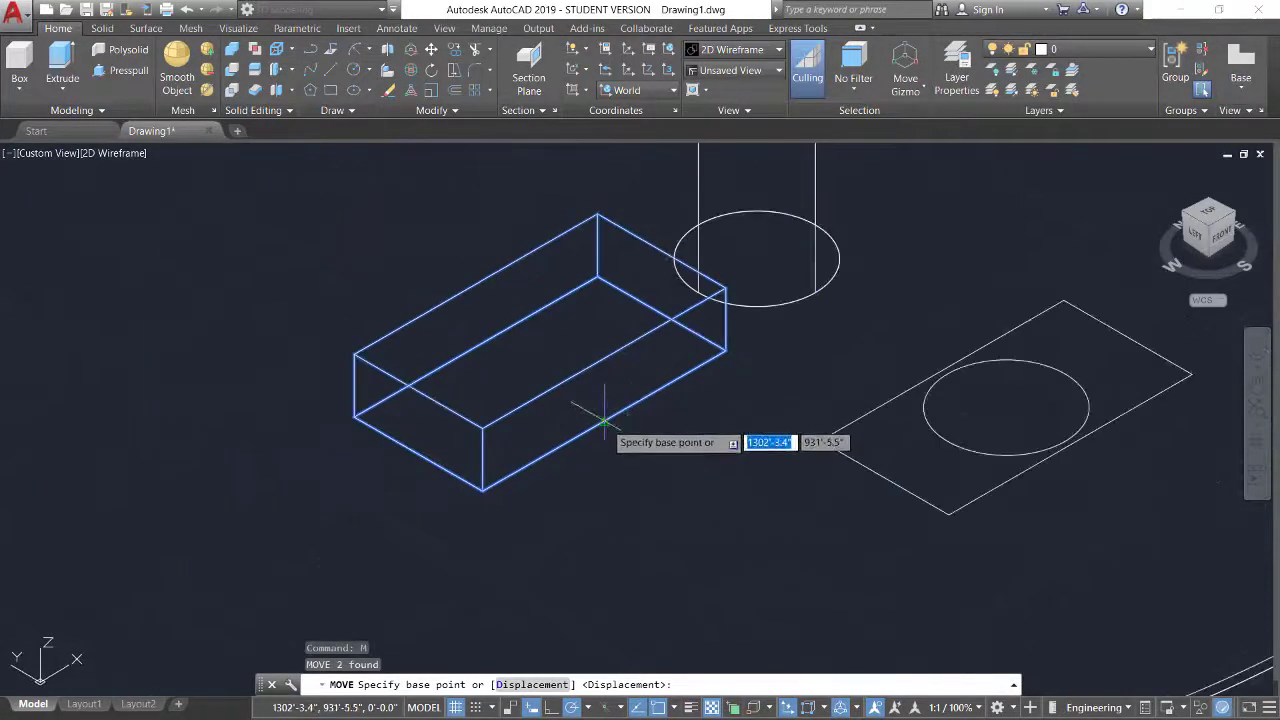
click(540, 383)
scroll(700, 380, up, 3)
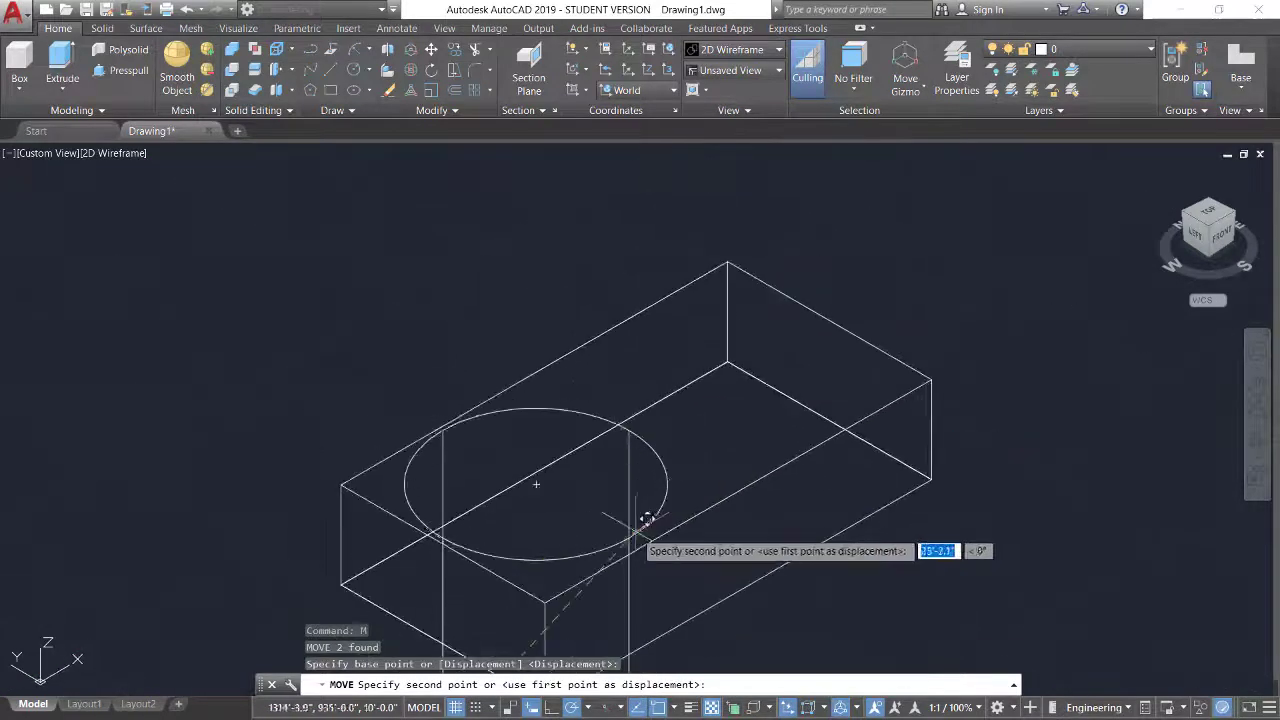
scroll(548, 471, down, 5)
scroll(800, 520, down, 3)
click(805, 550)
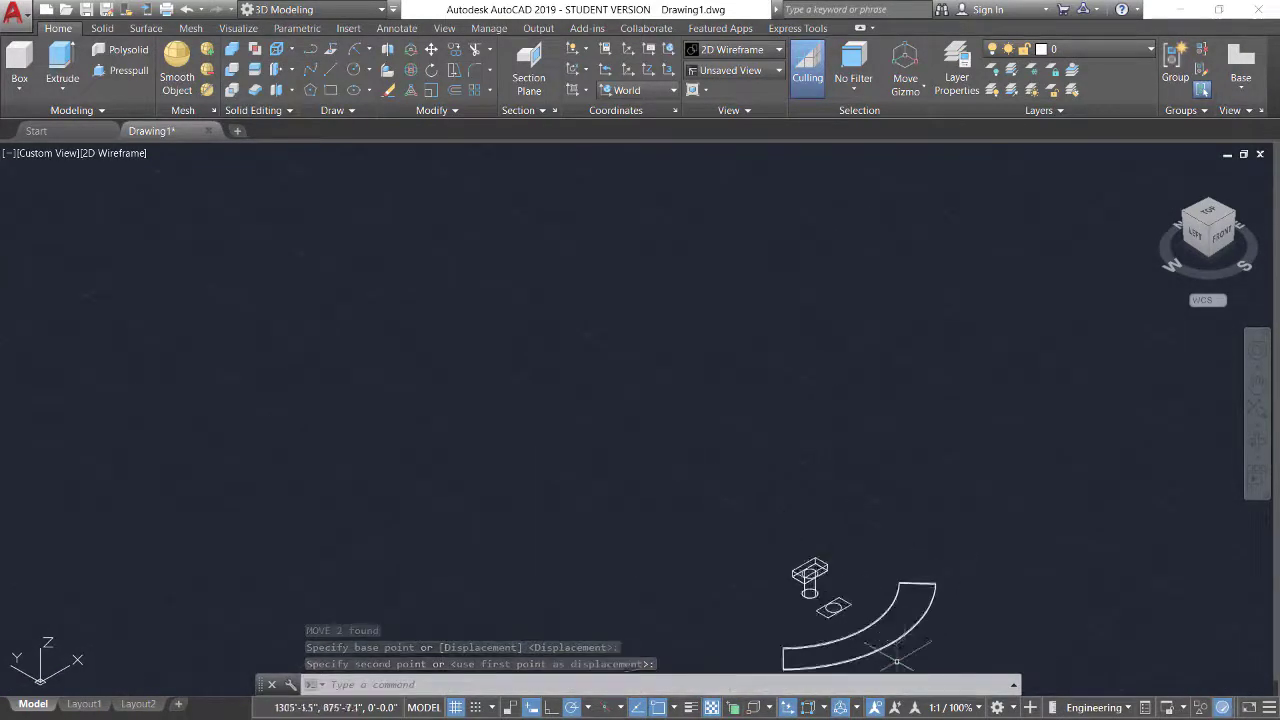
scroll(1003, 535, up, 5)
click(1003, 535)
click(832, 523)
- Reselect the curved counter and start, then cancel, a move
text(m)
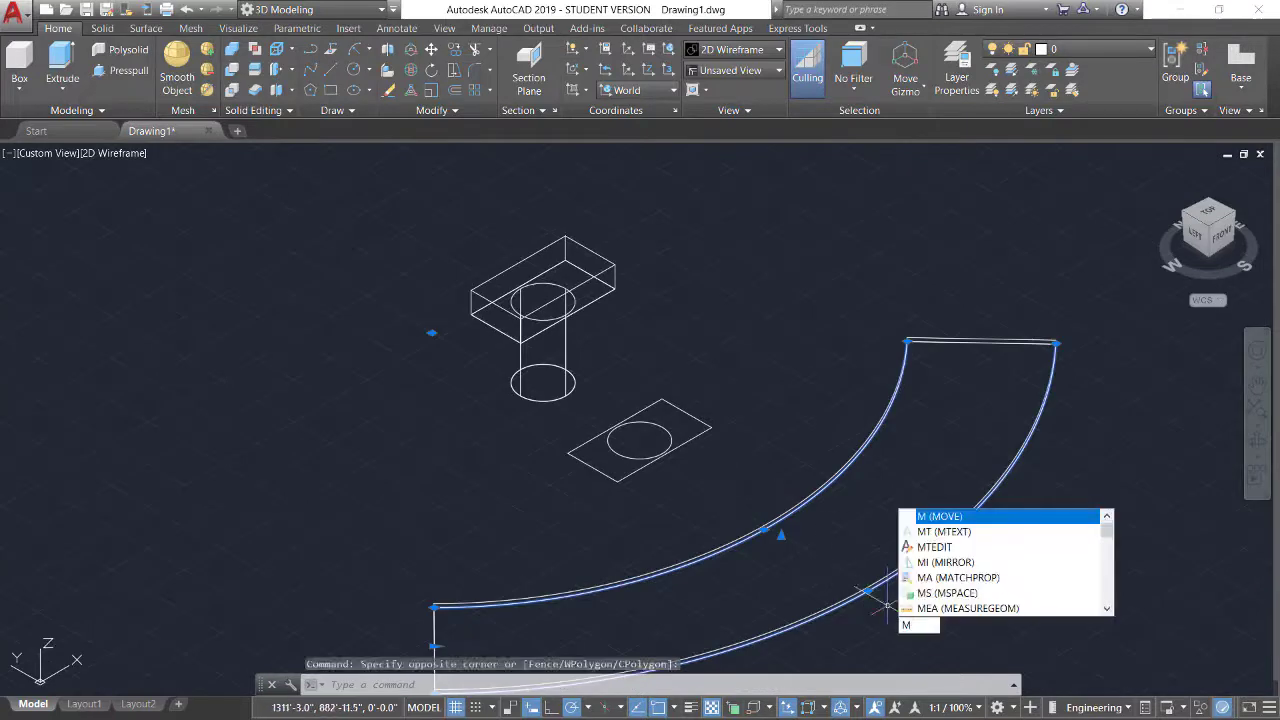
key(Escape)
drag(993, 330, 886, 386)
text(m)
key(Return)
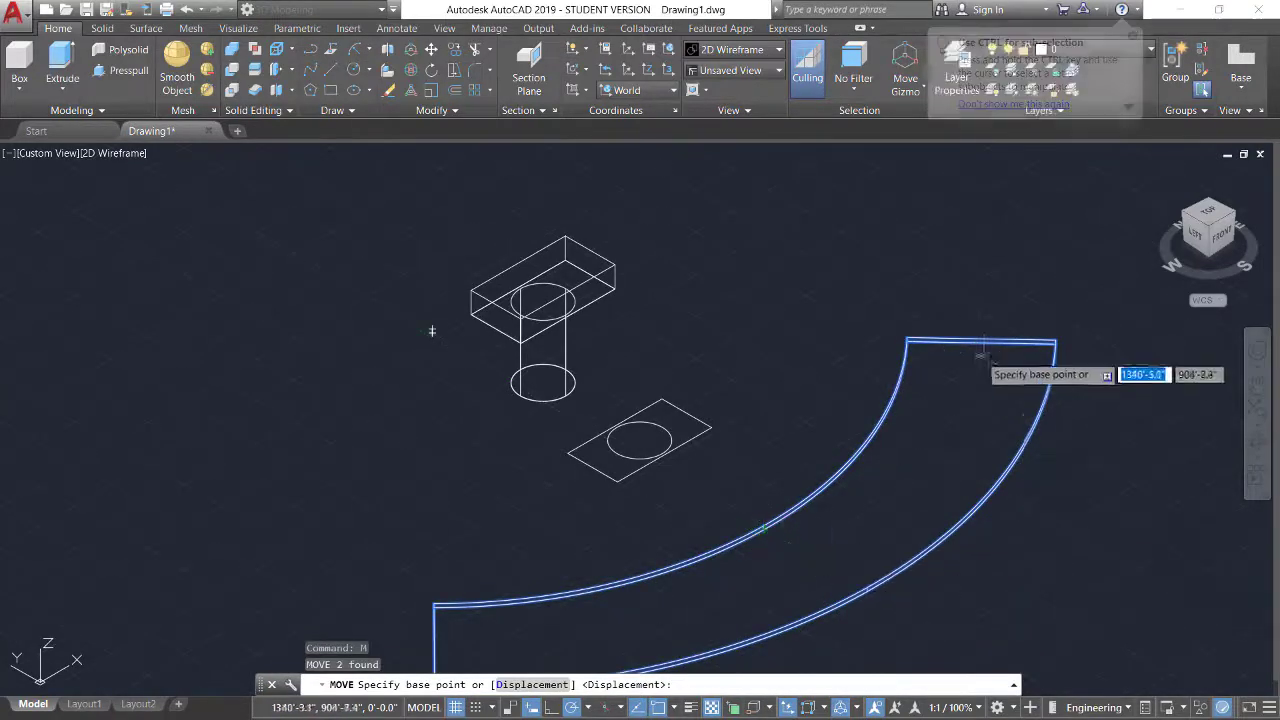
scroll(838, 598, up, 4)
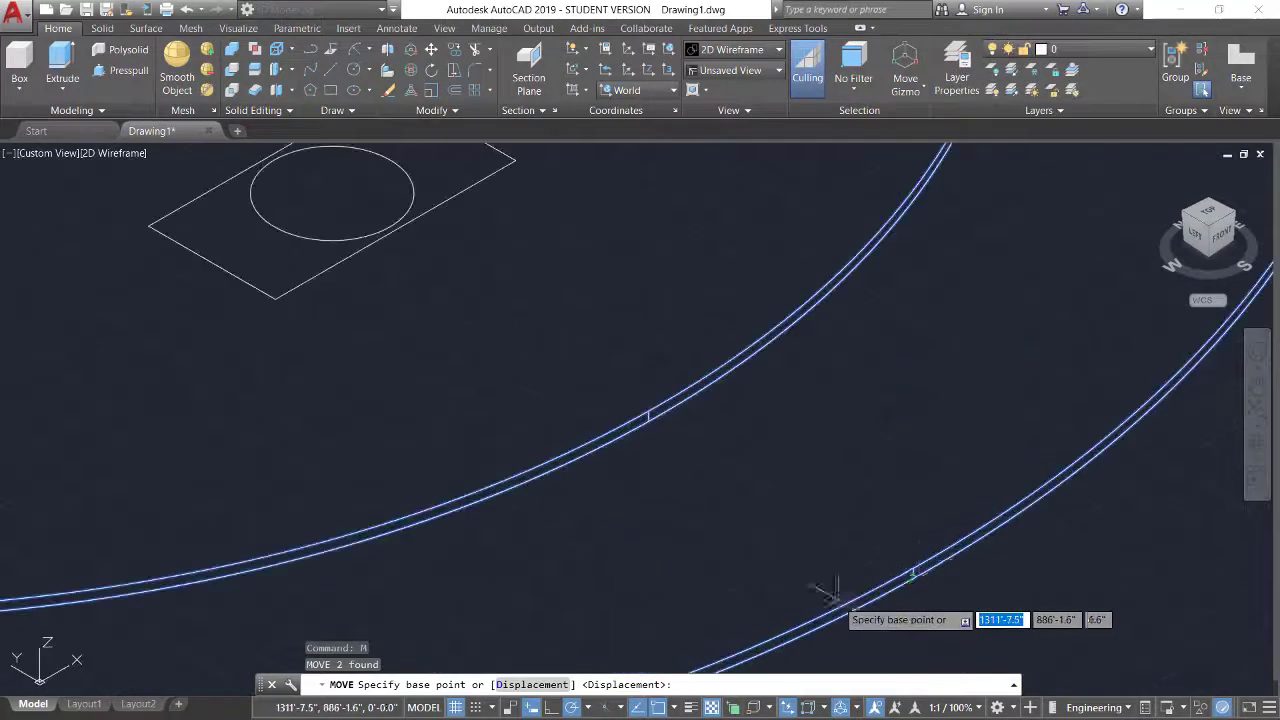
key(Escape)
- Draw a line across the counter from its inner edge to its outer edge
text(l)
key(Return)
click(648, 418)
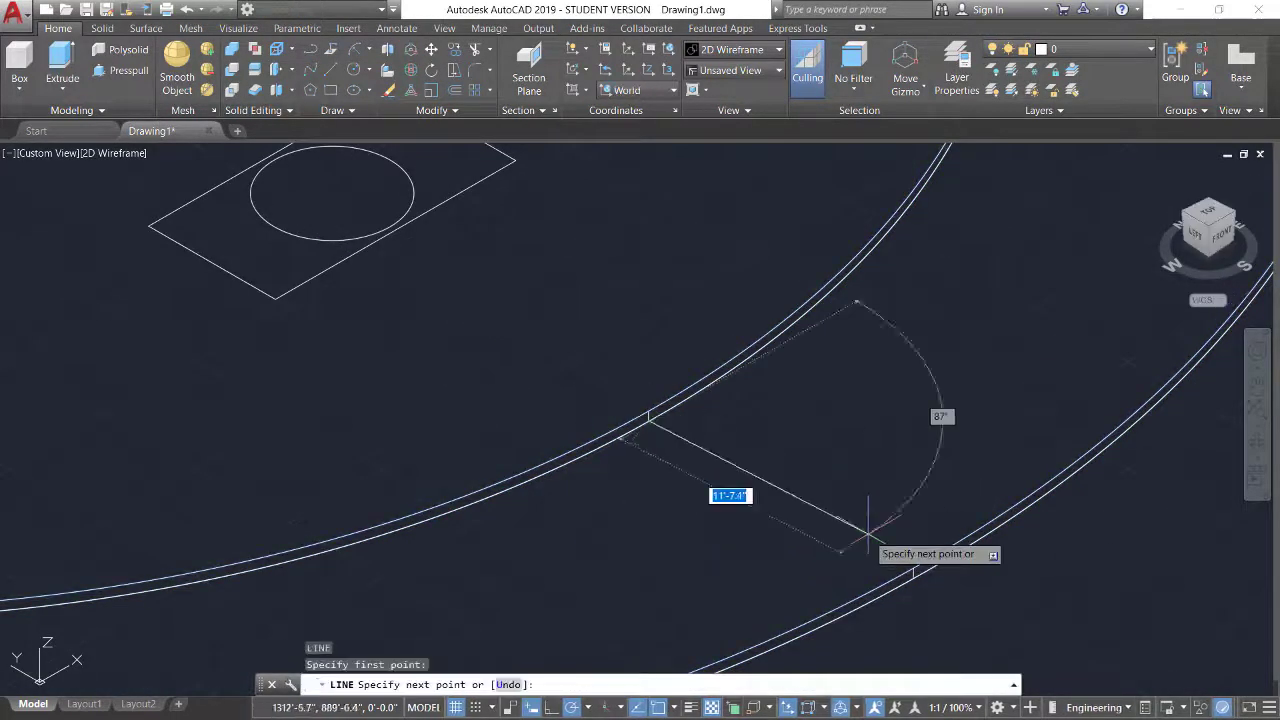
click(910, 573)
key(Escape)
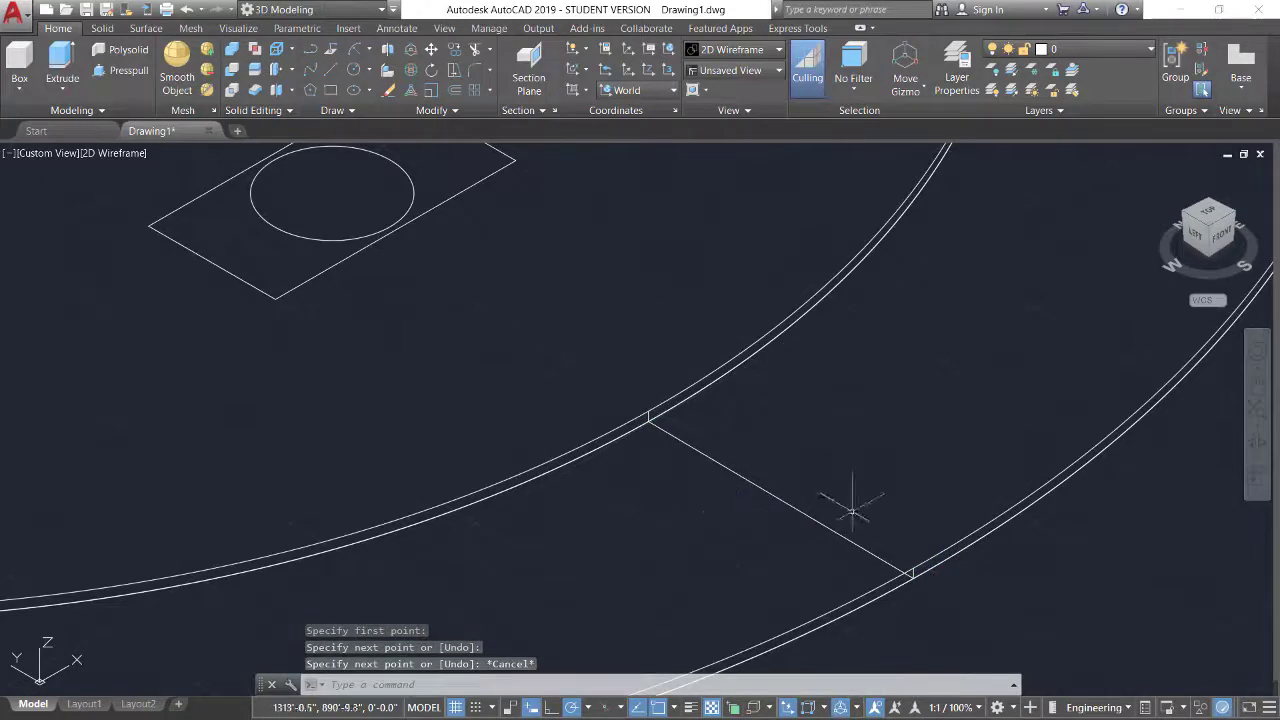
- Start moving the counter from the line's midpoint, then cancel the move
click(720, 373)
text(m)
key(Return)
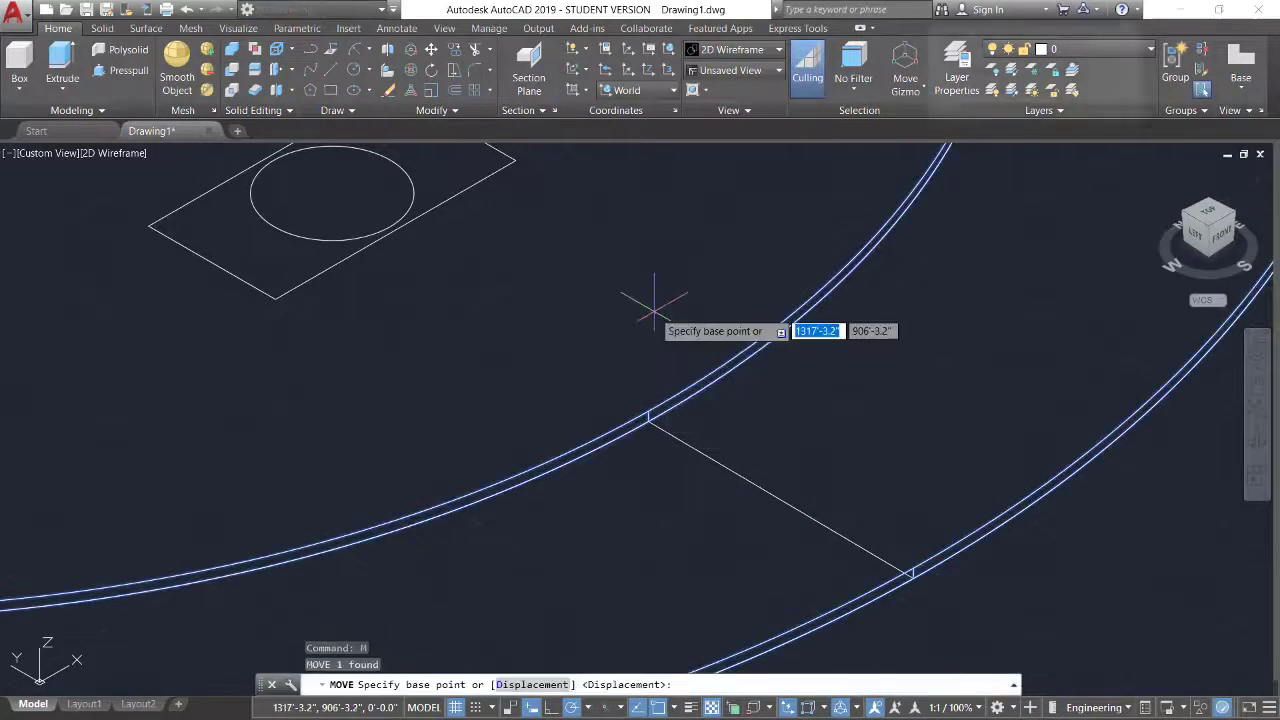
click(779, 495)
scroll(614, 357, down, 4)
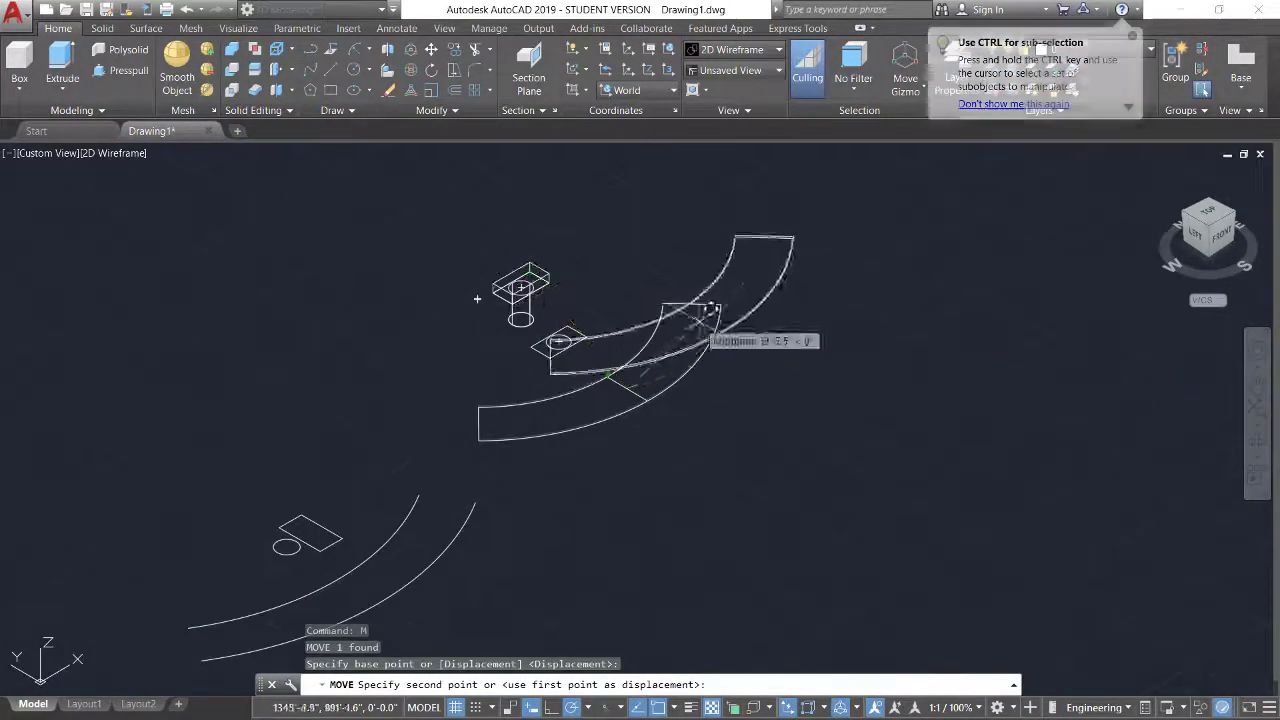
key(Escape)
scroll(482, 236, up, 4)
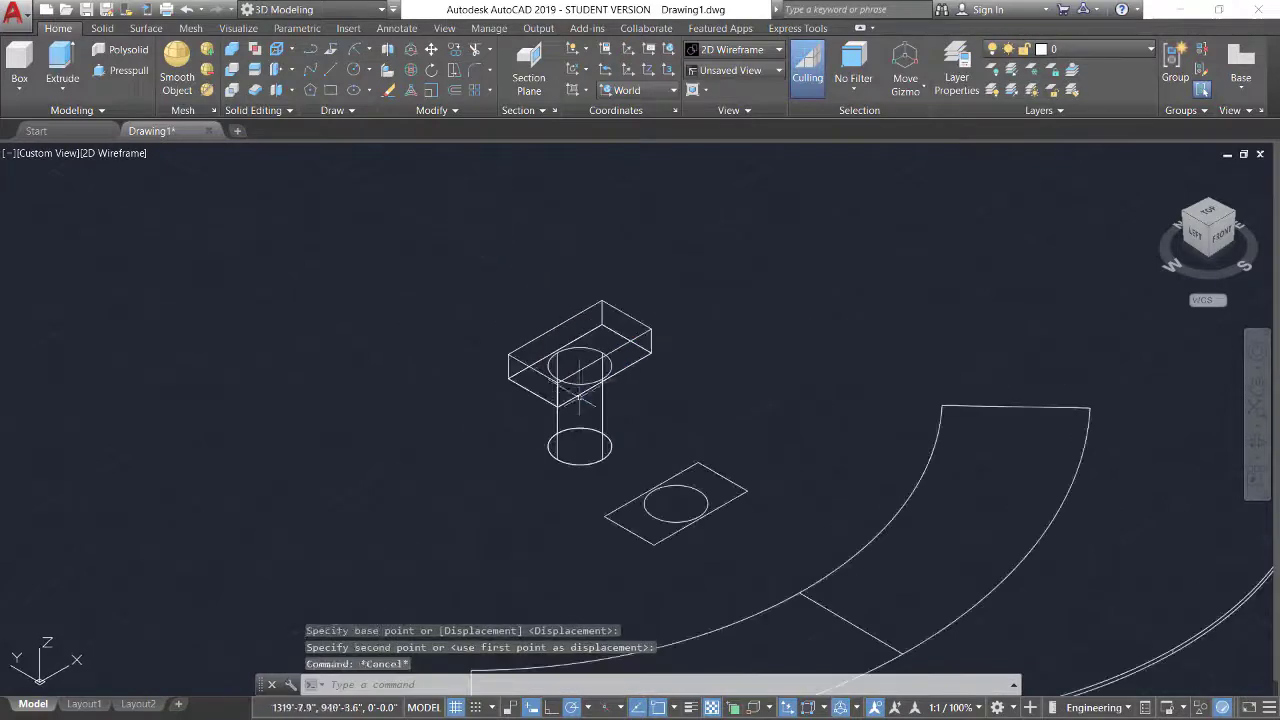
- Copy the T-shaped support from its cylinder bottom to place a second support on the left
click(680, 308)
click(409, 457)
text(co)
key(Return)
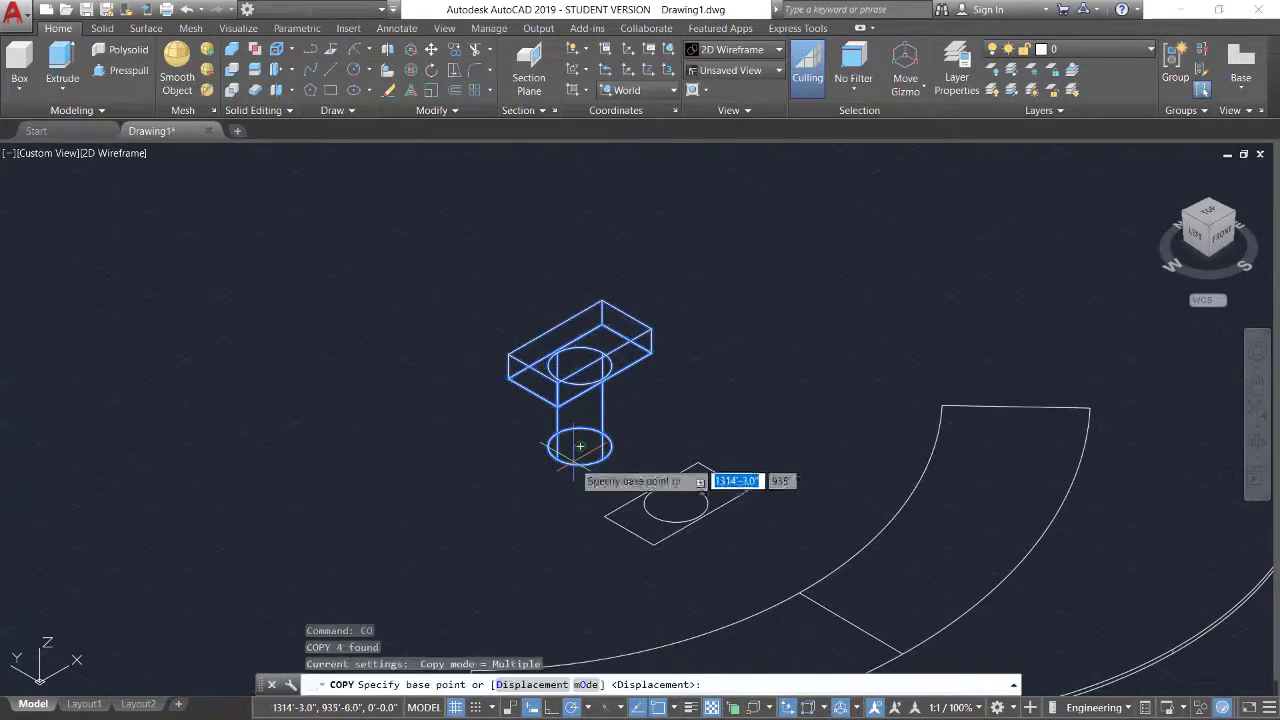
click(579, 365)
click(313, 420)
key(Escape)
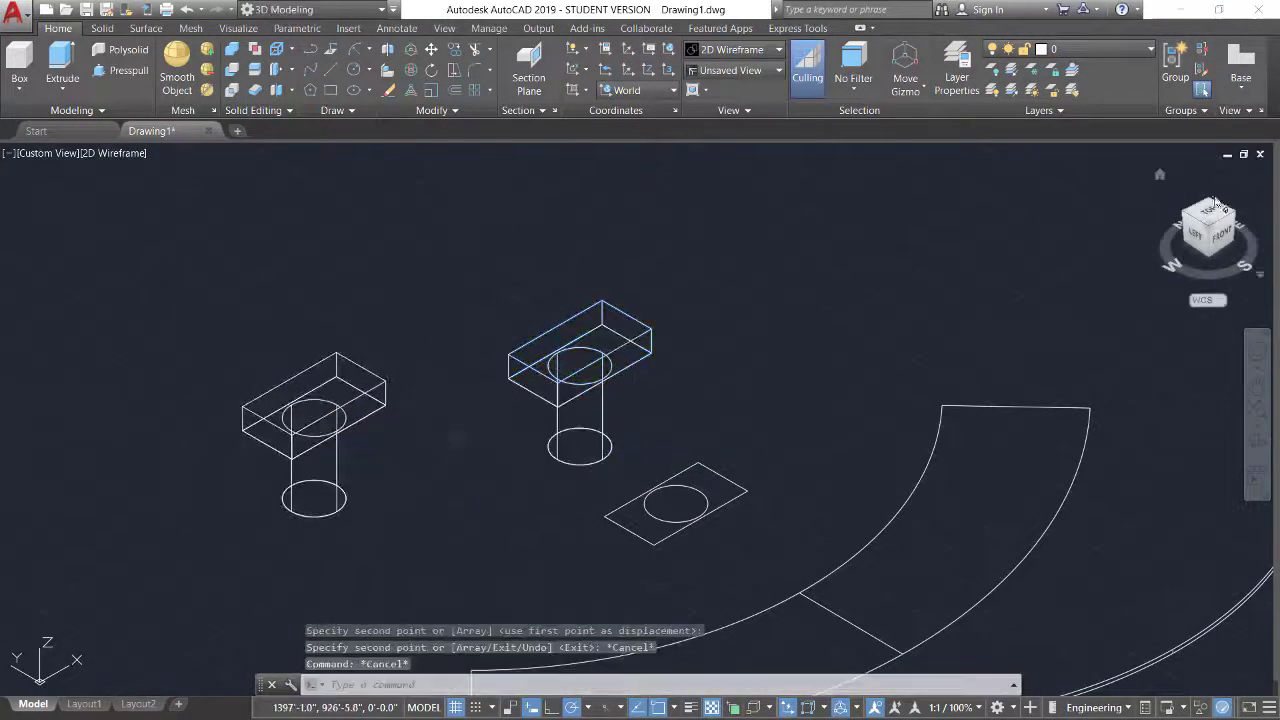
- Switch to the top view and start copying the top support, then cancel the copy
click(1215, 203)
drag(661, 167, 600, 229)
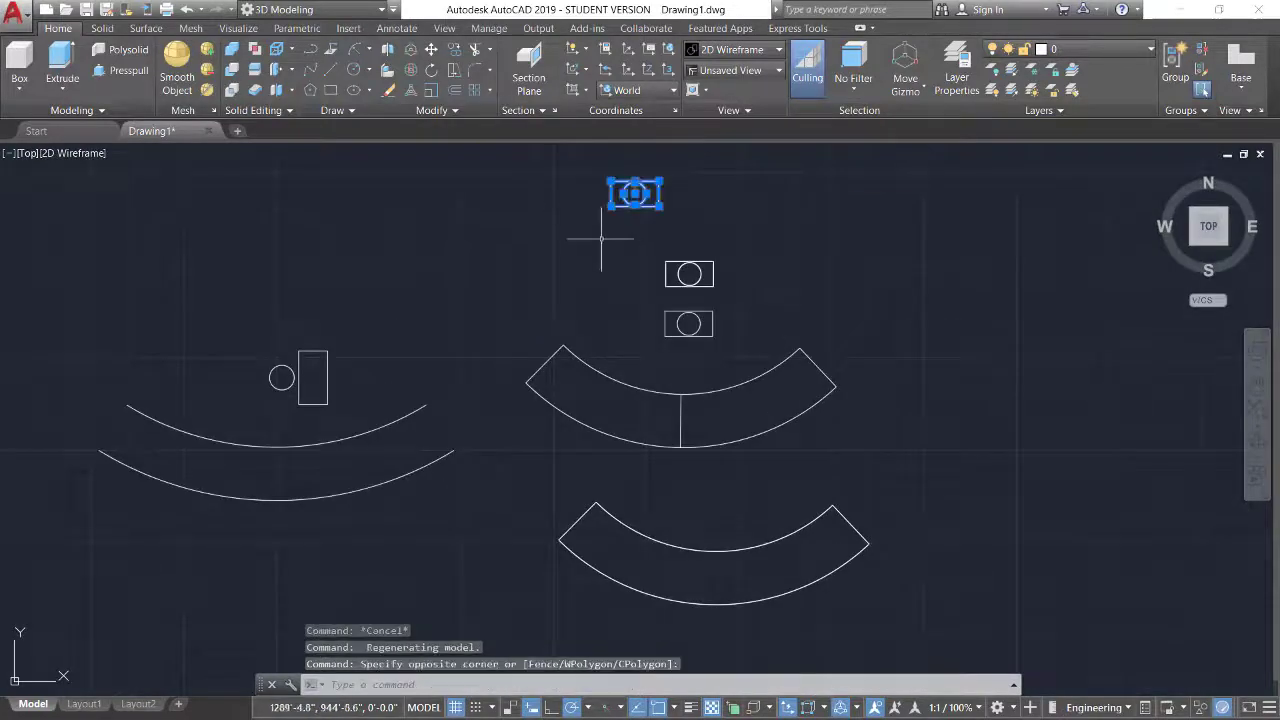
text(co)
key(Return)
click(634, 193)
scroll(680, 465, up, 2)
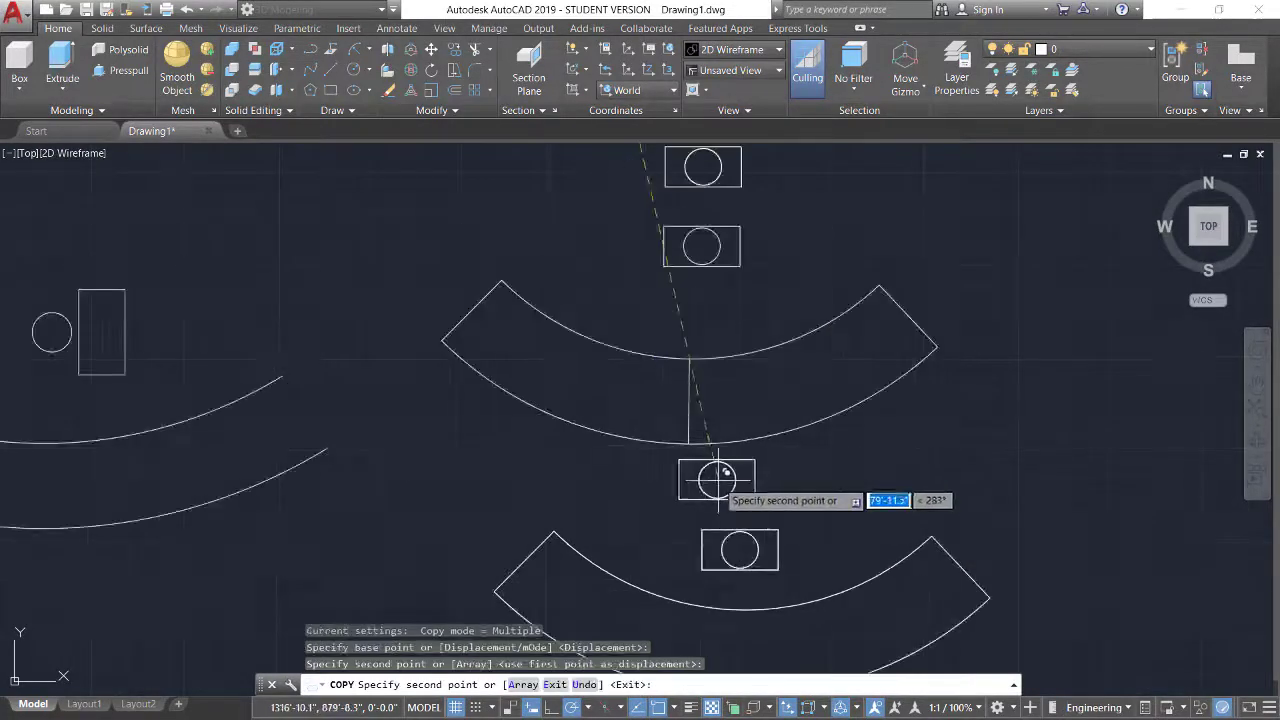
key(Escape)
- Rotate the small box-and-cylinder support 90° upright with RO
click(788, 508)
click(706, 572)
text(ro)
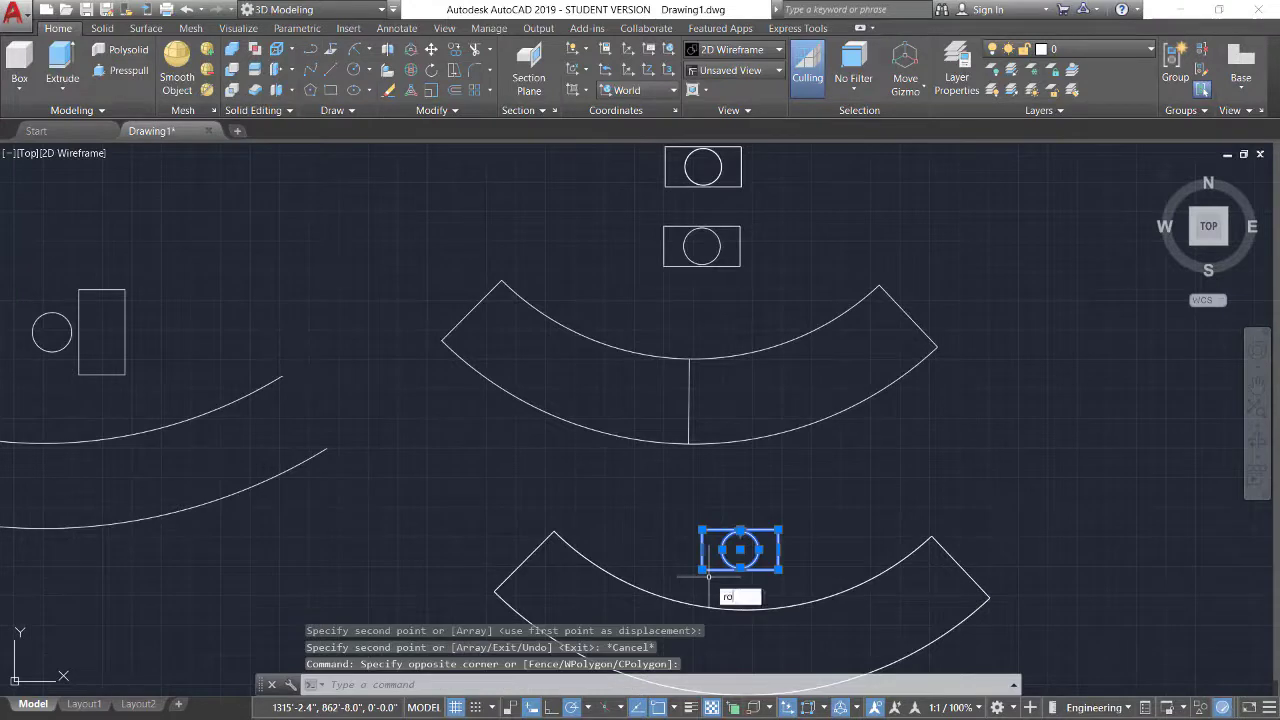
key(Return)
click(782, 567)
click(771, 491)
- Move the rotated support from its circle centre onto the counter's centre axis line
click(794, 543)
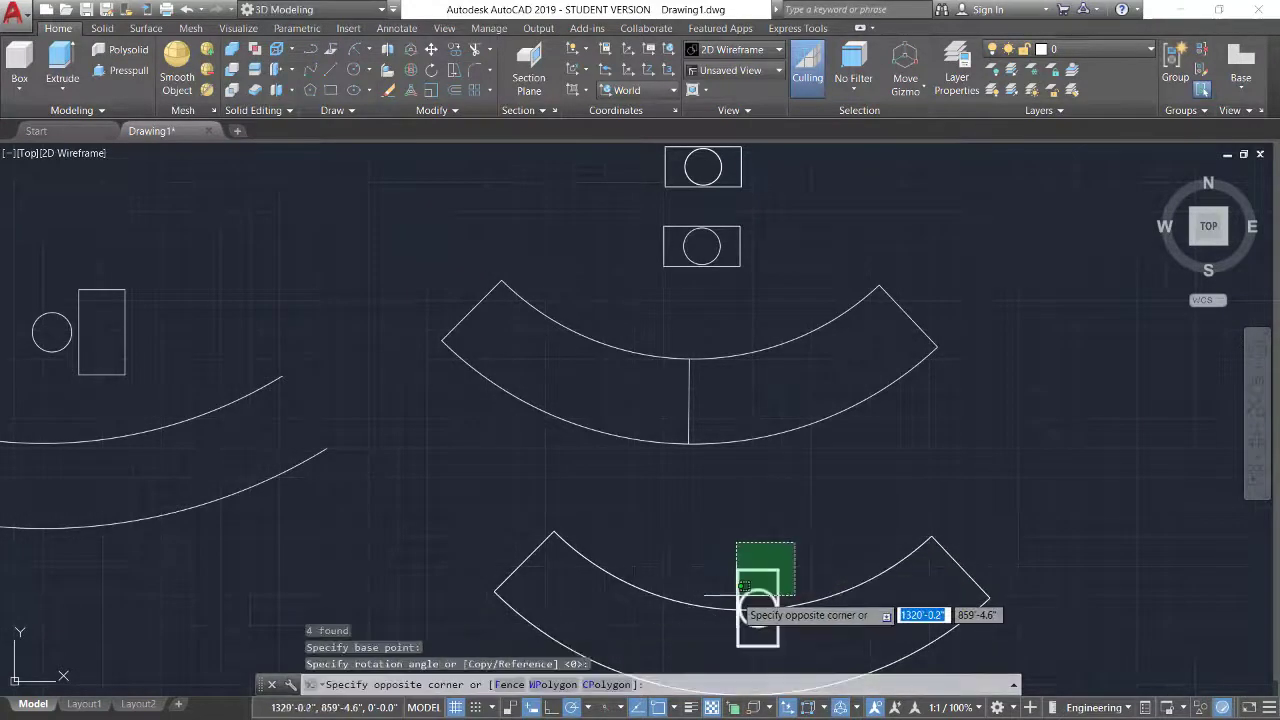
click(737, 614)
text(m)
key(Return)
scroll(757, 605, up, 6)
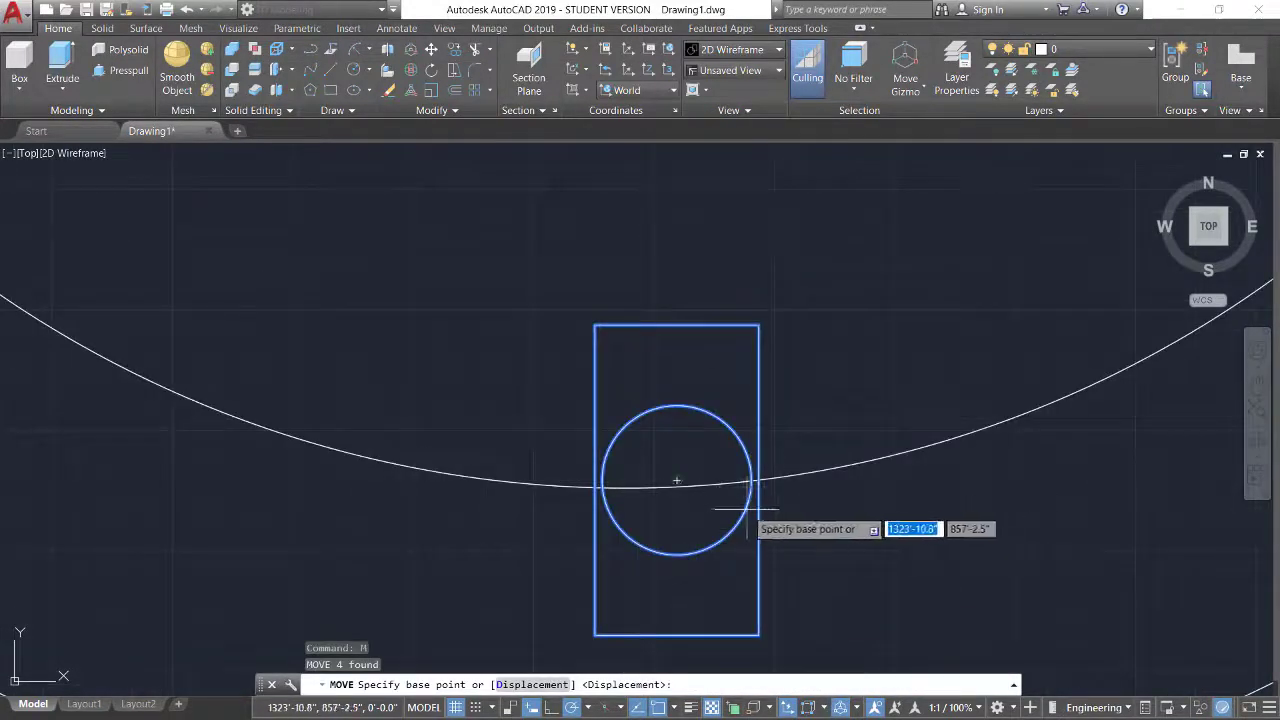
click(677, 480)
scroll(540, 360, down, 3)
scroll(520, 290, up, 3)
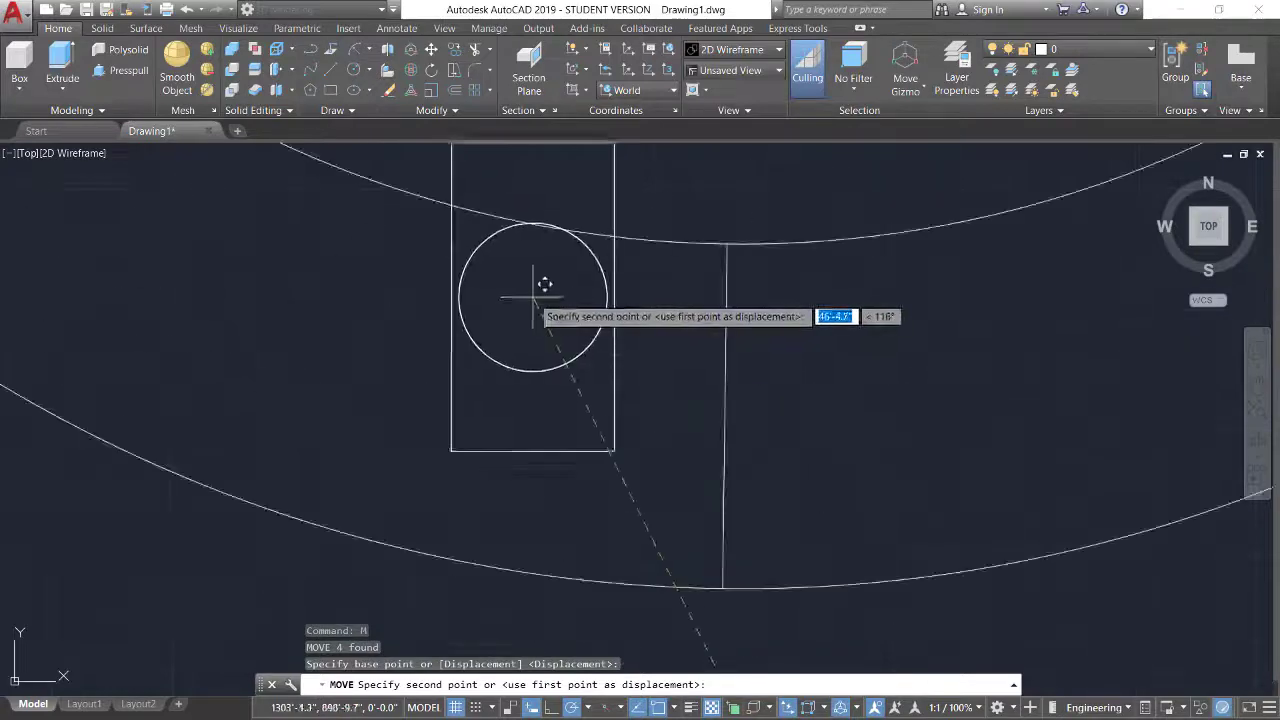
click(724, 416)
scroll(800, 490, down, 8)
scroll(837, 623, down, 2)
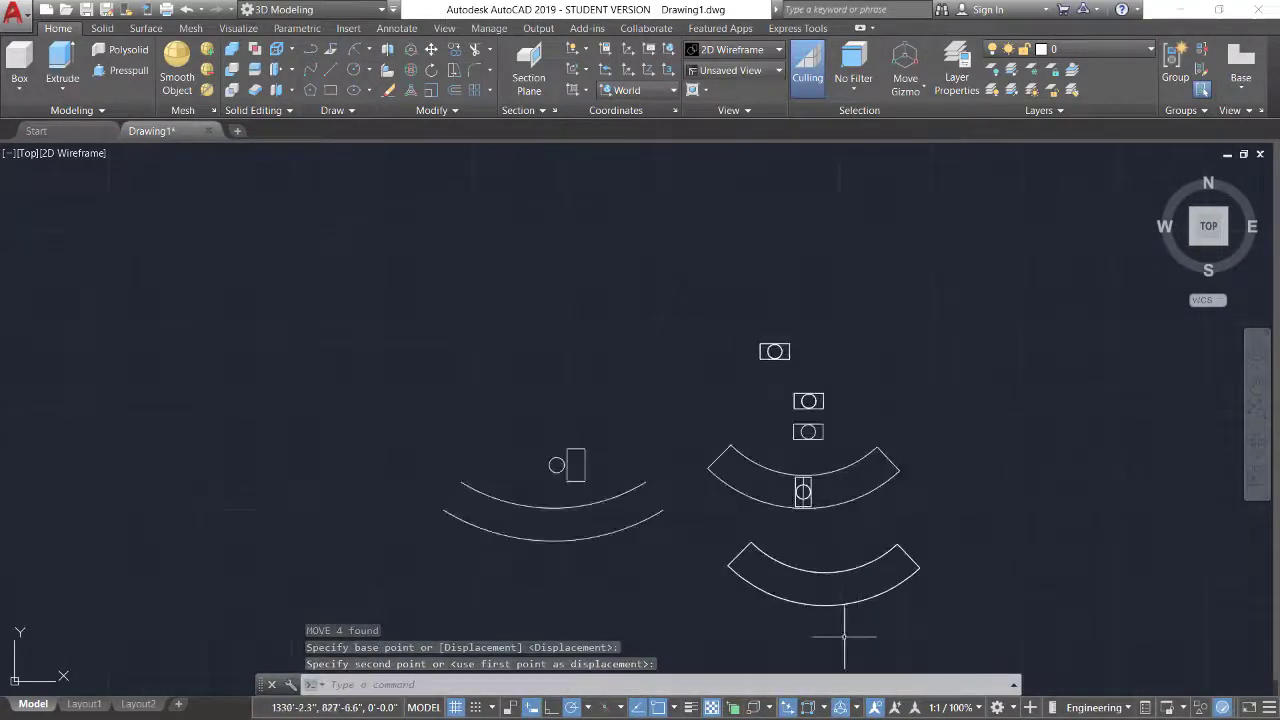
scroll(826, 609, up, 2)
scroll(826, 609, up, 2)
- Orbit the model into a 3D view, abandoning a first move of the curved shape
text(m)
key(Return)
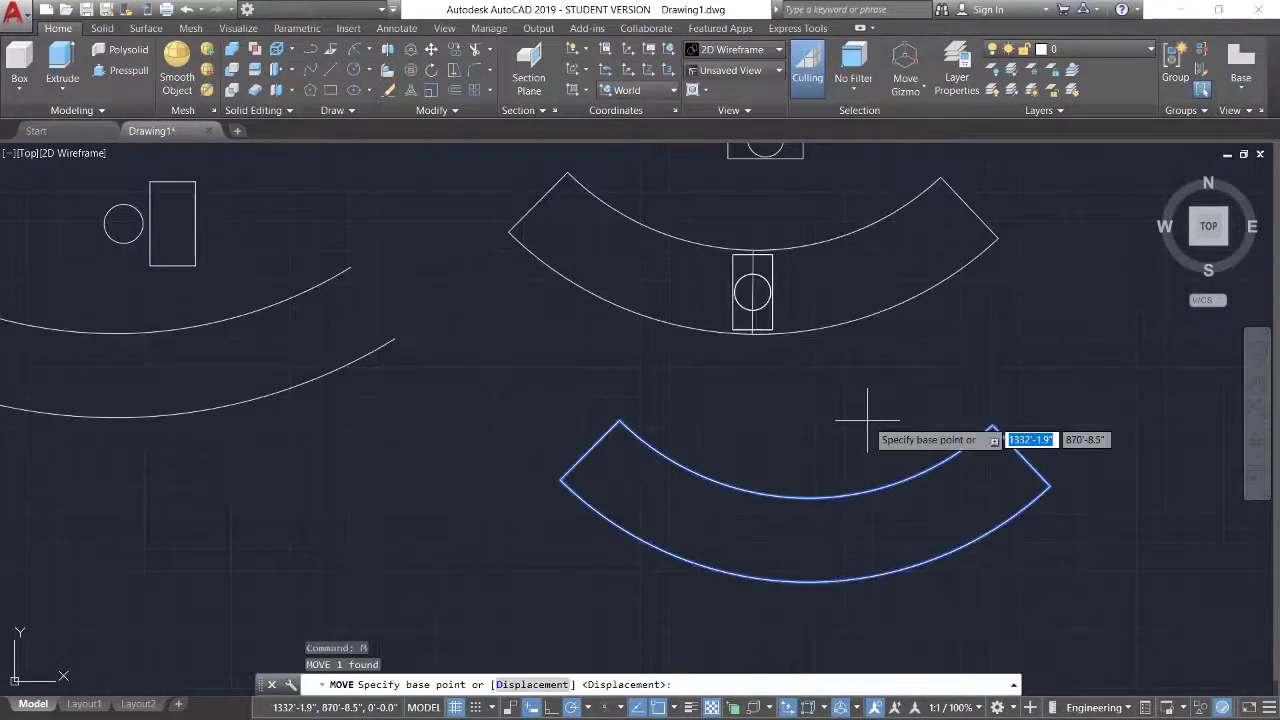
scroll(857, 423, up, 3)
shift+middle_drag(1023, 434, 850, 298)
scroll(849, 297, up, 4)
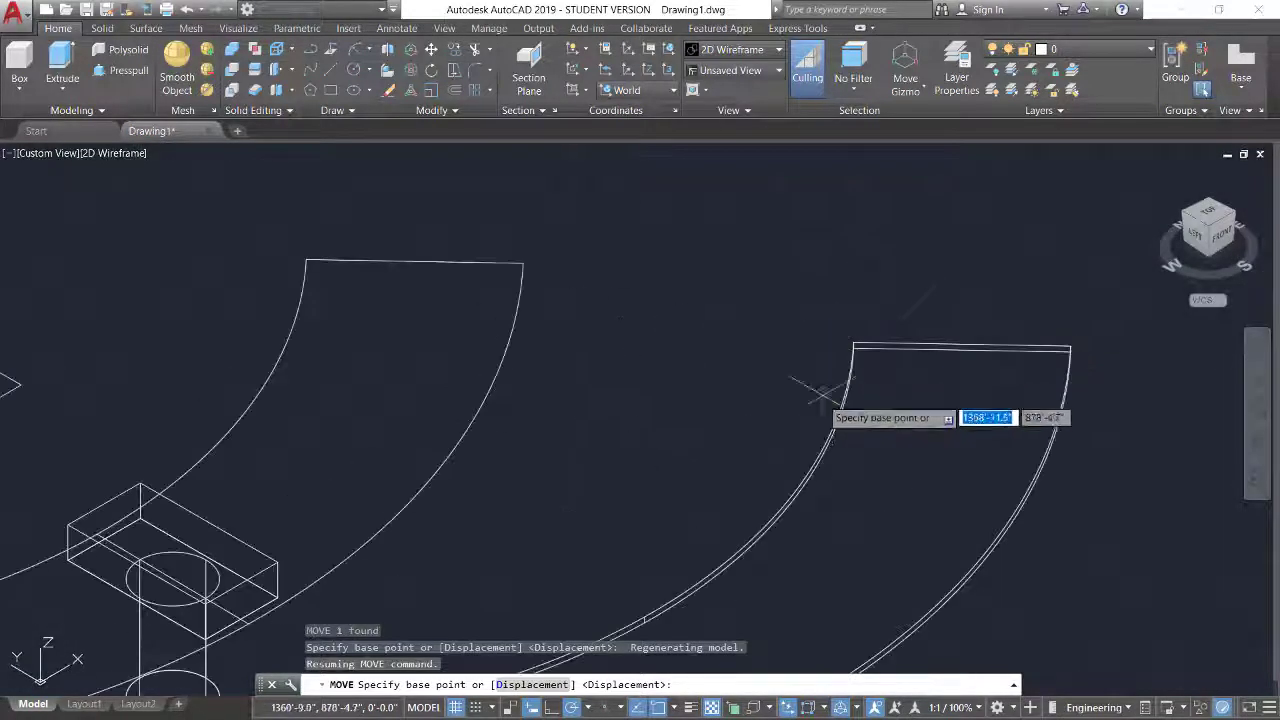
click(729, 409)
key(Escape)
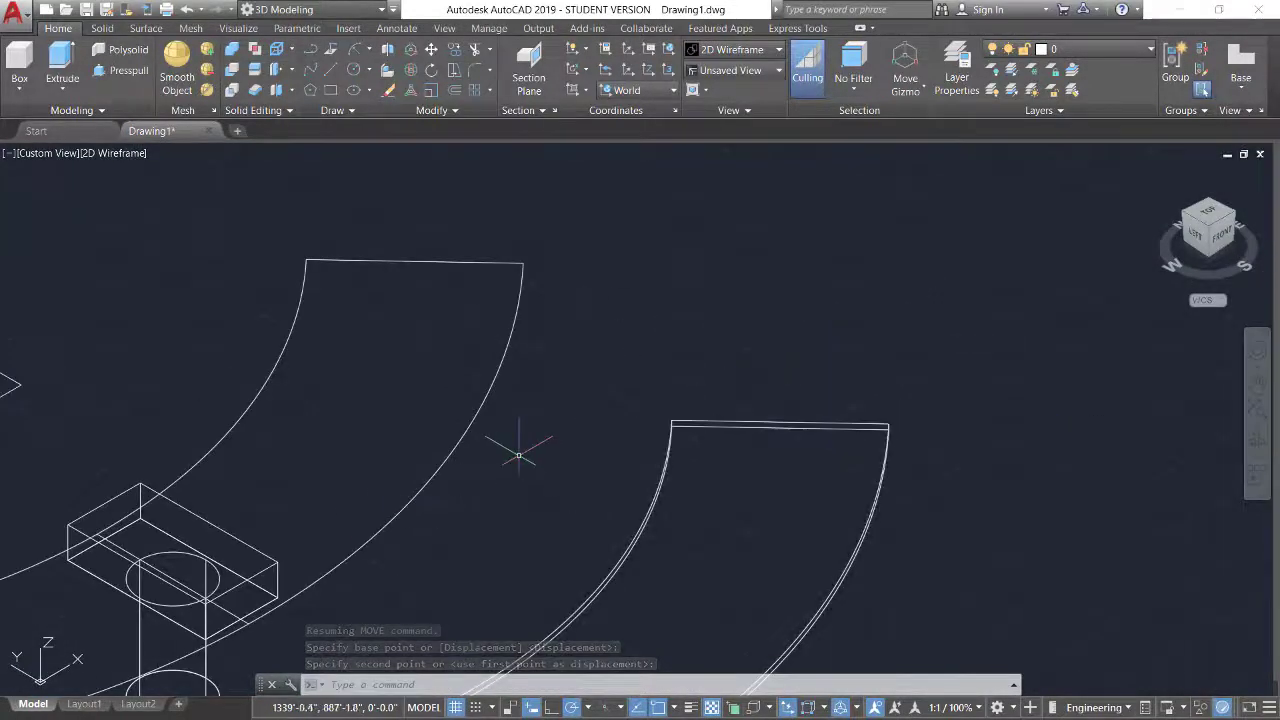
- Move the curved slab from its corner to a new position
click(690, 426)
click(499, 497)
click(663, 335)
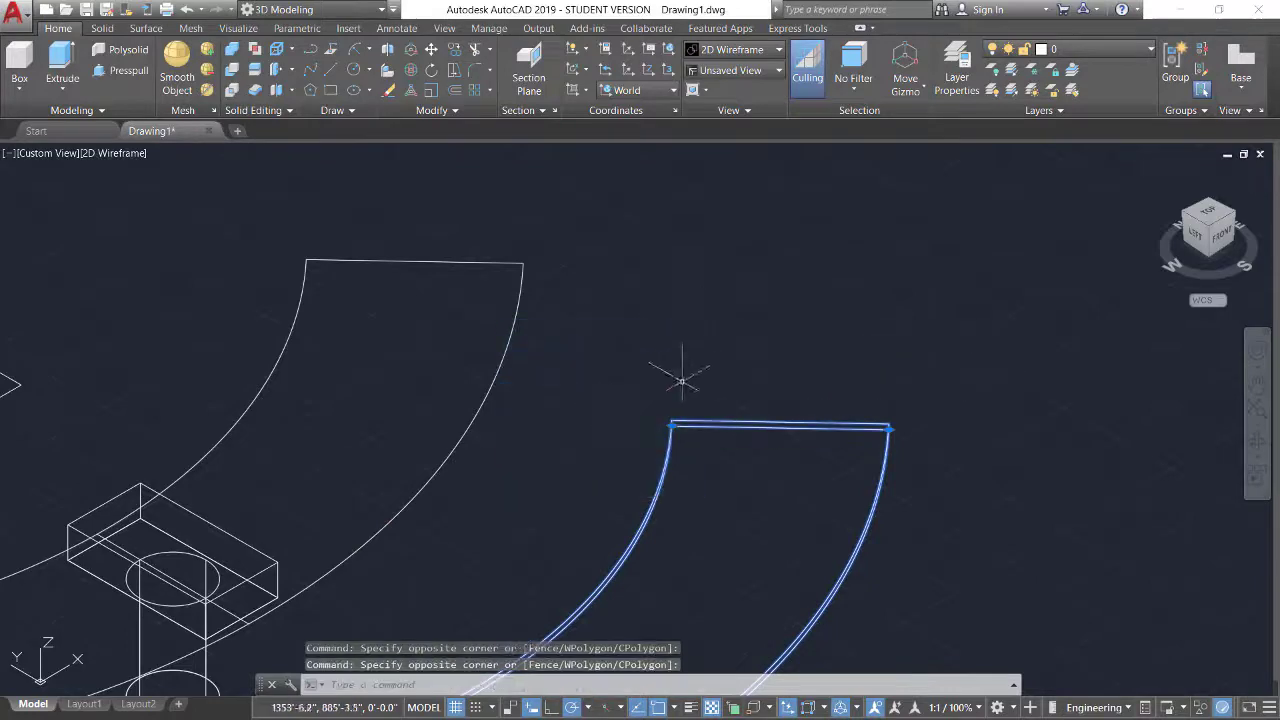
text(m)
key(Return)
scroll(678, 428, up, 5)
click(700, 487)
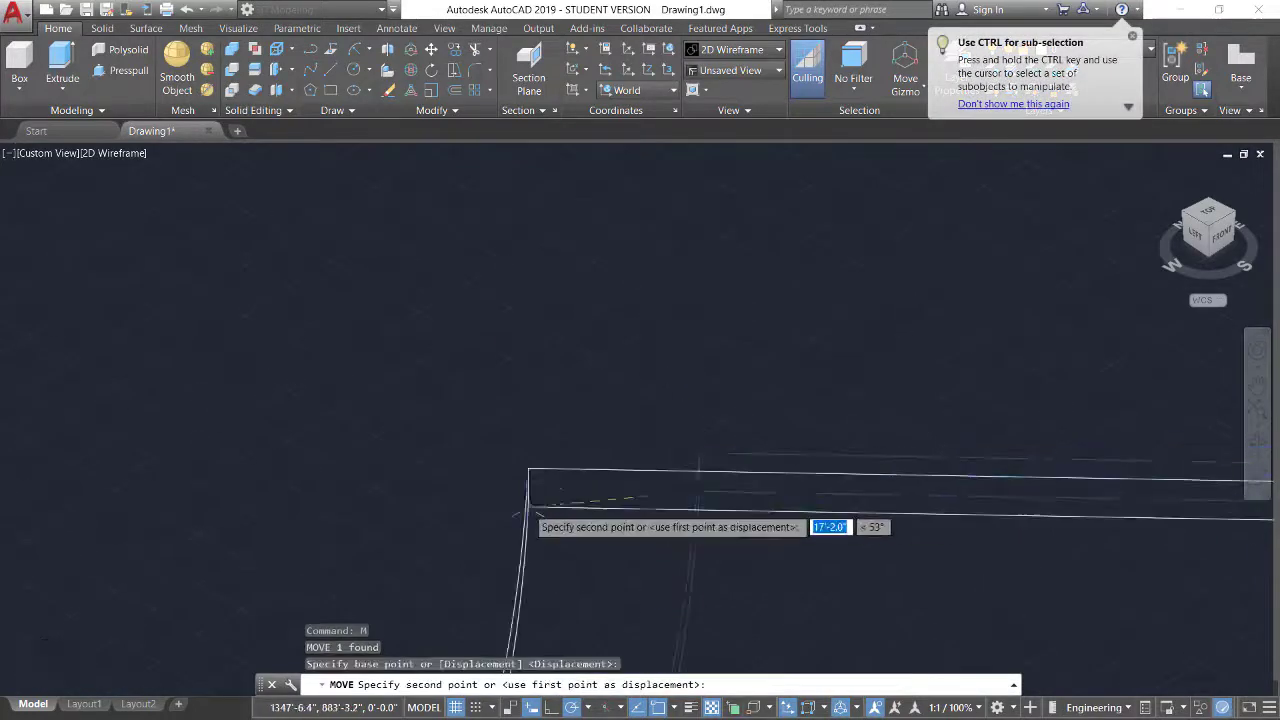
scroll(525, 497, down, 3)
scroll(400, 430, down, 3)
click(541, 540)
scroll(541, 545, up, 2)
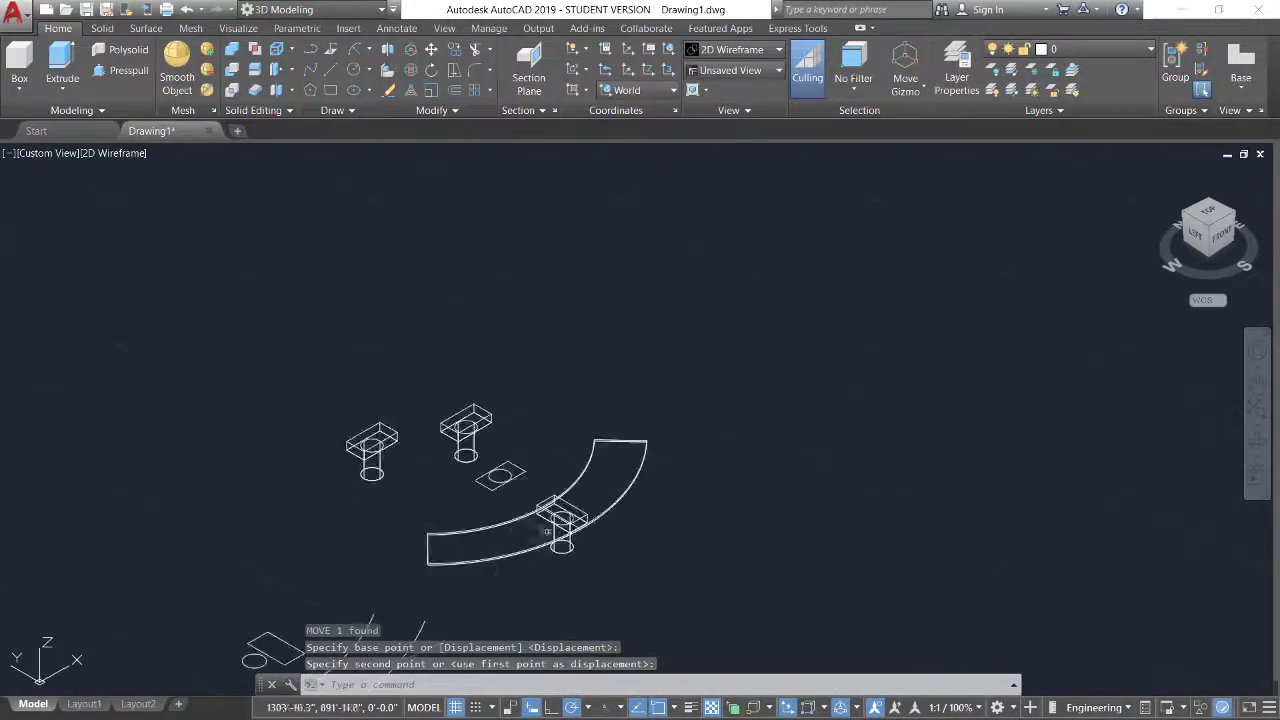
scroll(541, 565, up, 3)
scroll(541, 578, down, 1)
- Reselect the curved slab and move it onto the top of the central support
click(482, 630)
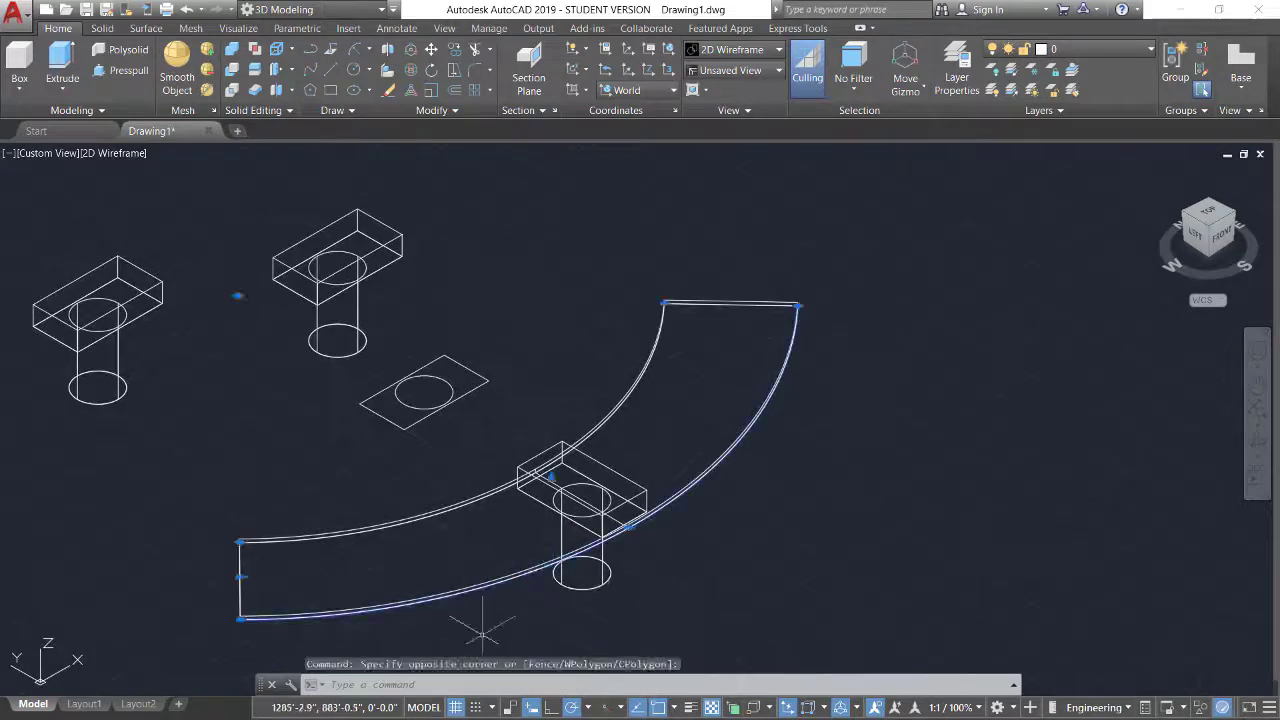
key(Escape)
click(452, 500)
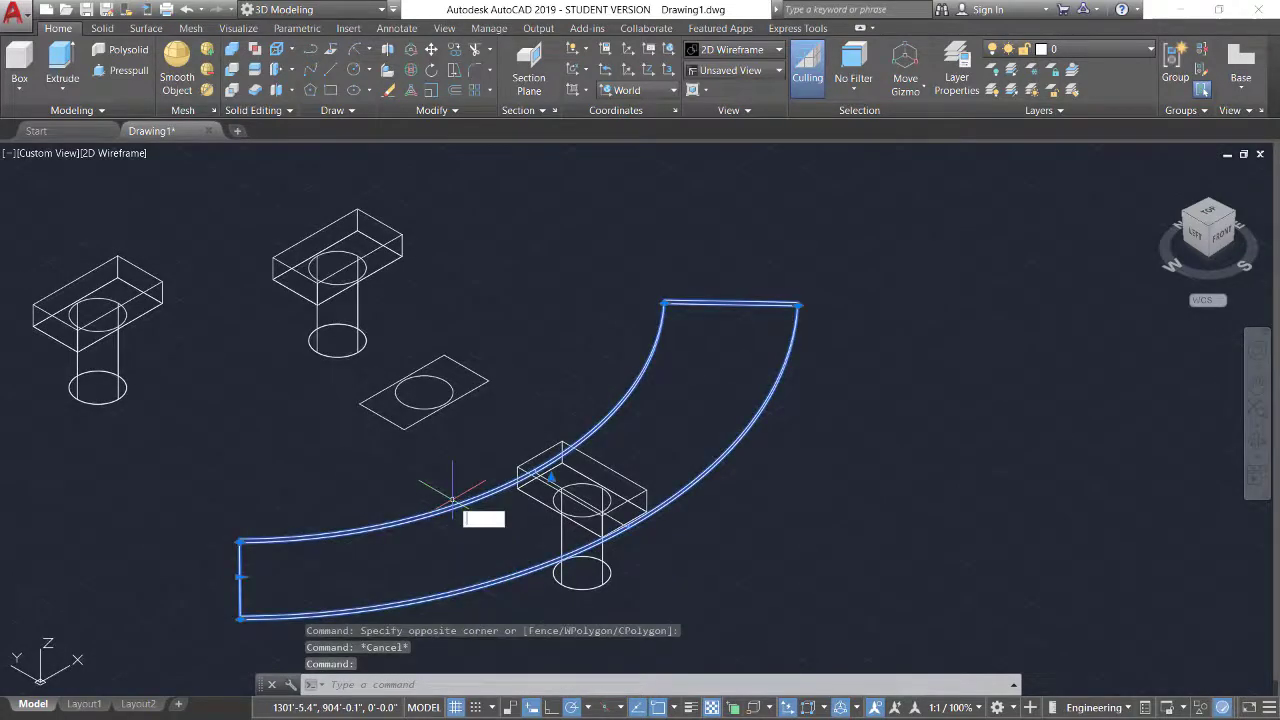
text(m)
key(Return)
scroll(443, 486, up, 3)
scroll(440, 365, up, 3)
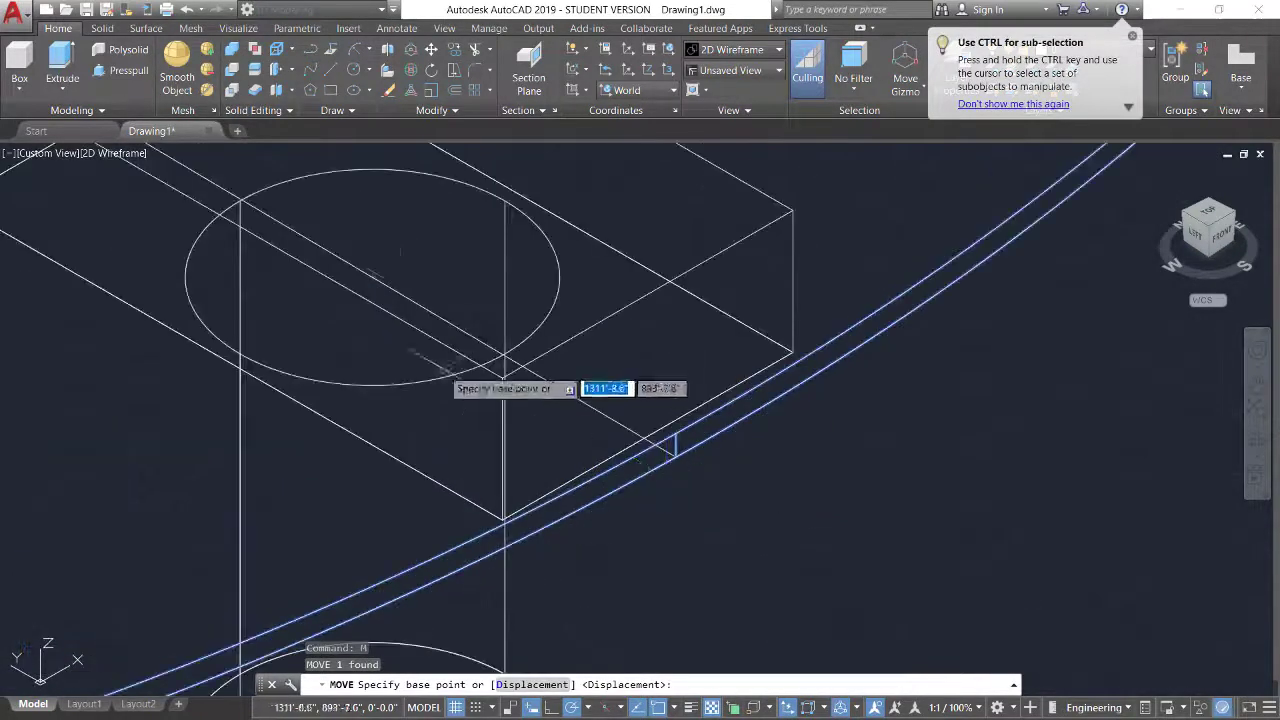
click(372, 278)
scroll(560, 440, down, 2)
scroll(571, 400, down, 3)
scroll(294, 246, up, 3)
scroll(318, 258, up, 2)
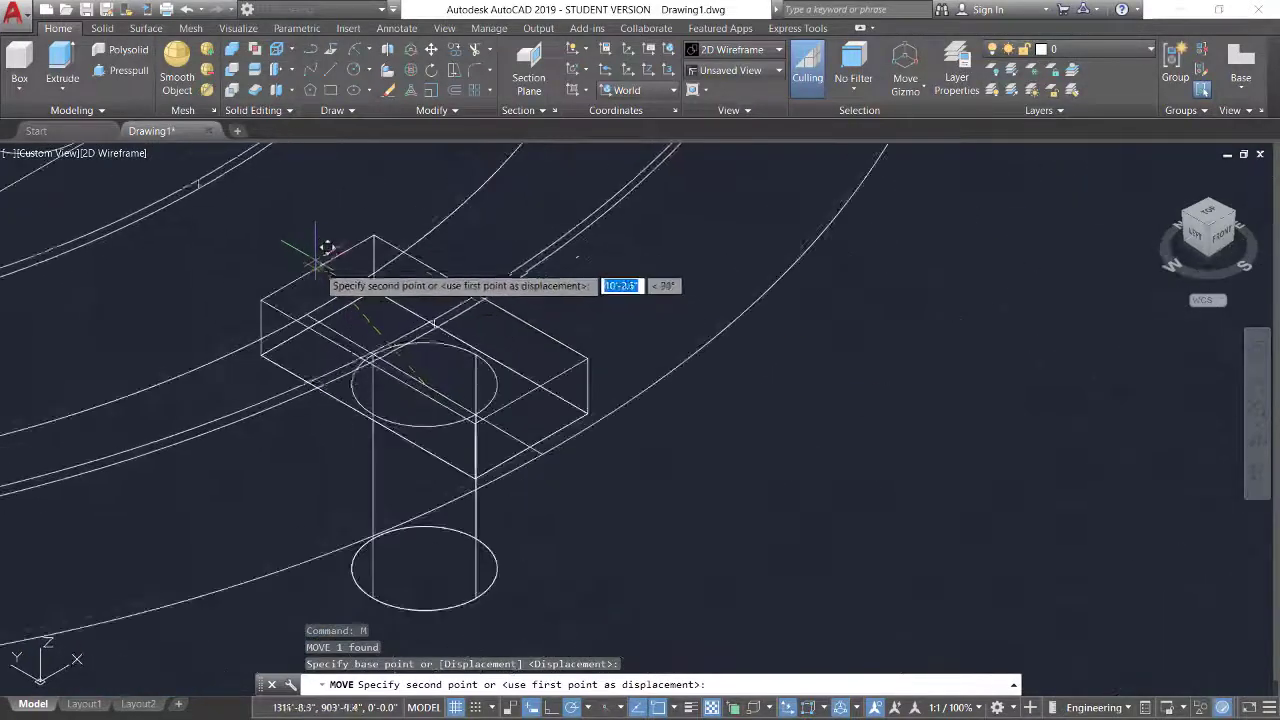
click(425, 322)
- Delete the stray object and leftover lines below the counter, checking from a side view
scroll(470, 418, down, 3)
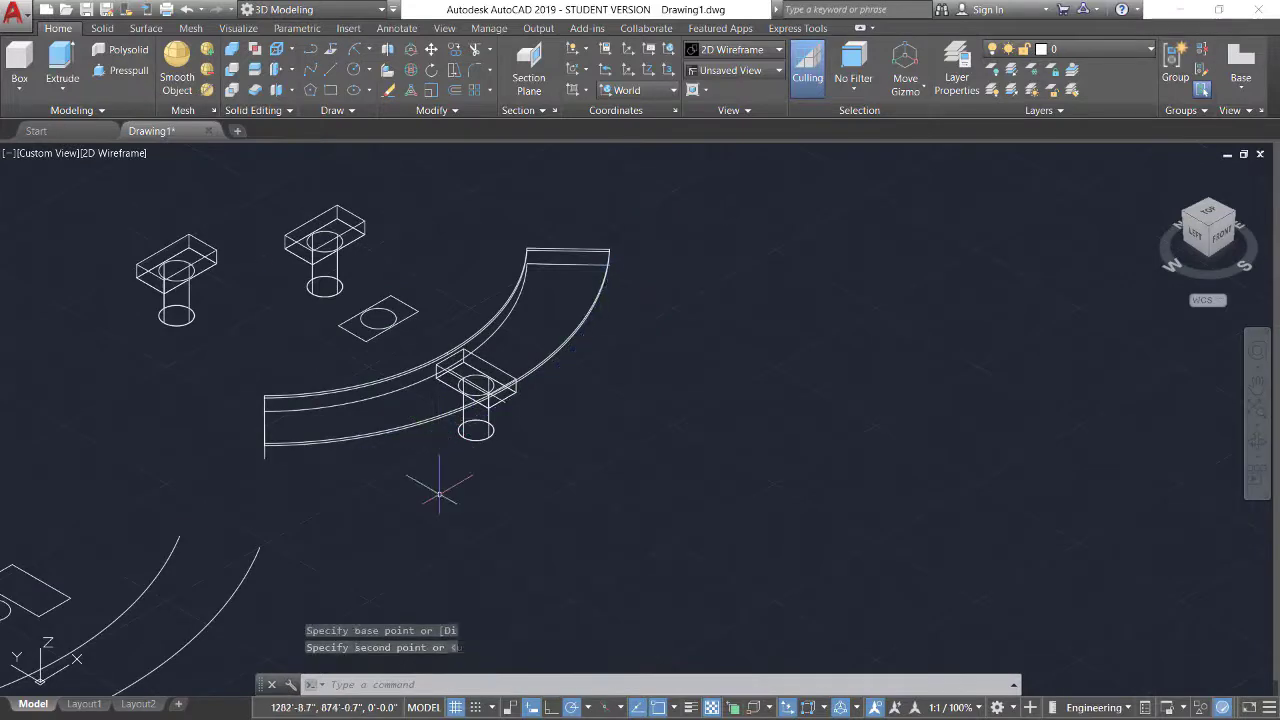
key(Delete)
scroll(440, 440, up, 2)
click(1256, 408)
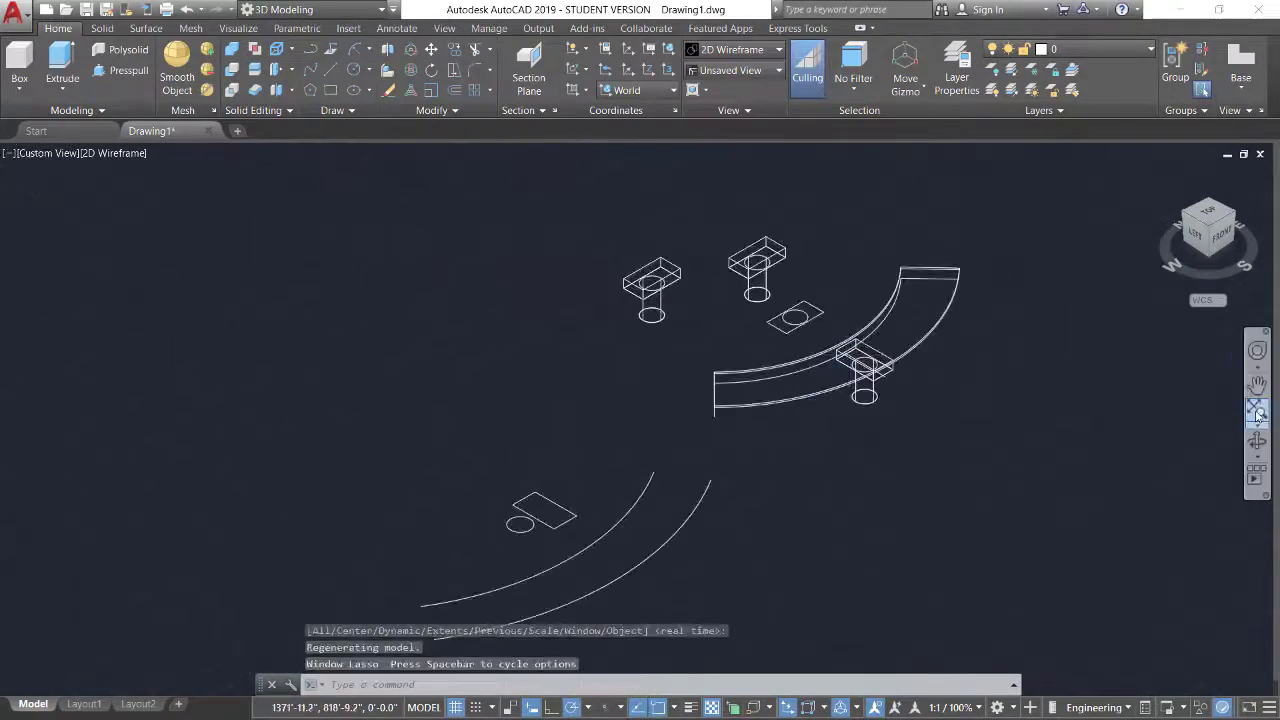
shift+middle_drag(963, 428, 640, 410)
scroll(637, 409, up, 3)
scroll(637, 409, up, 2)
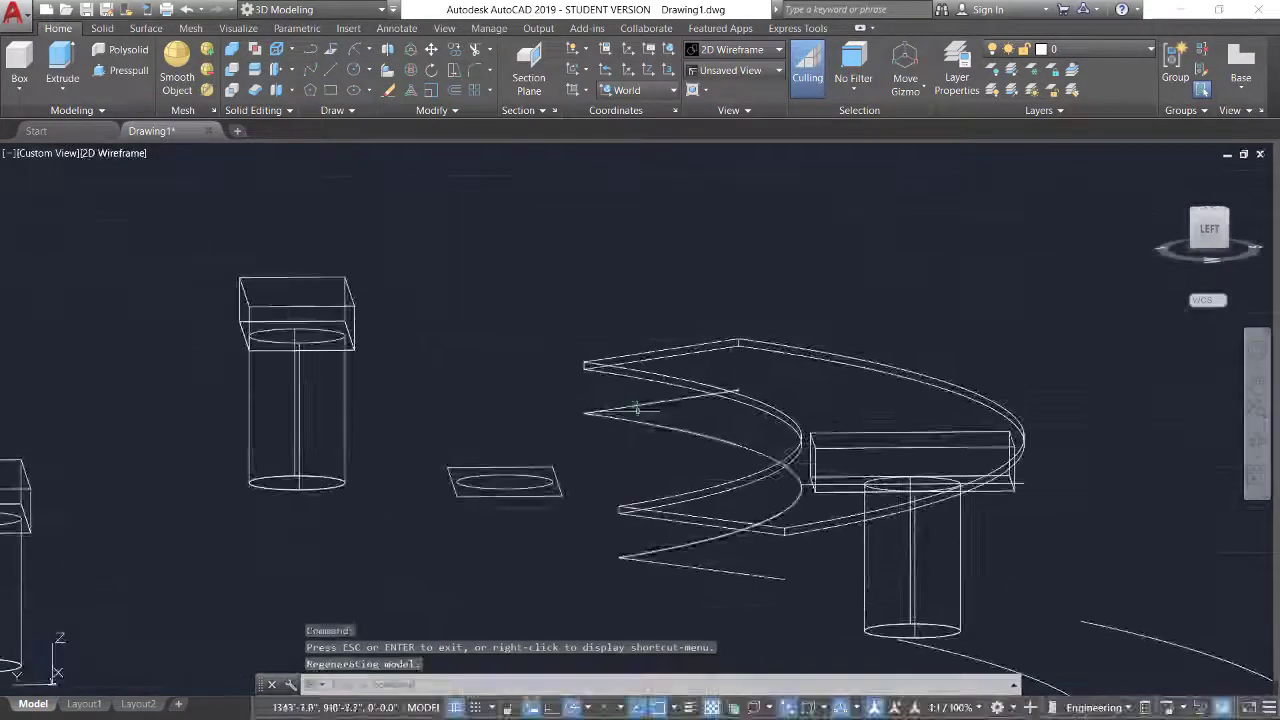
drag(637, 409, 575, 425)
key(Delete)
drag(612, 532, 788, 640)
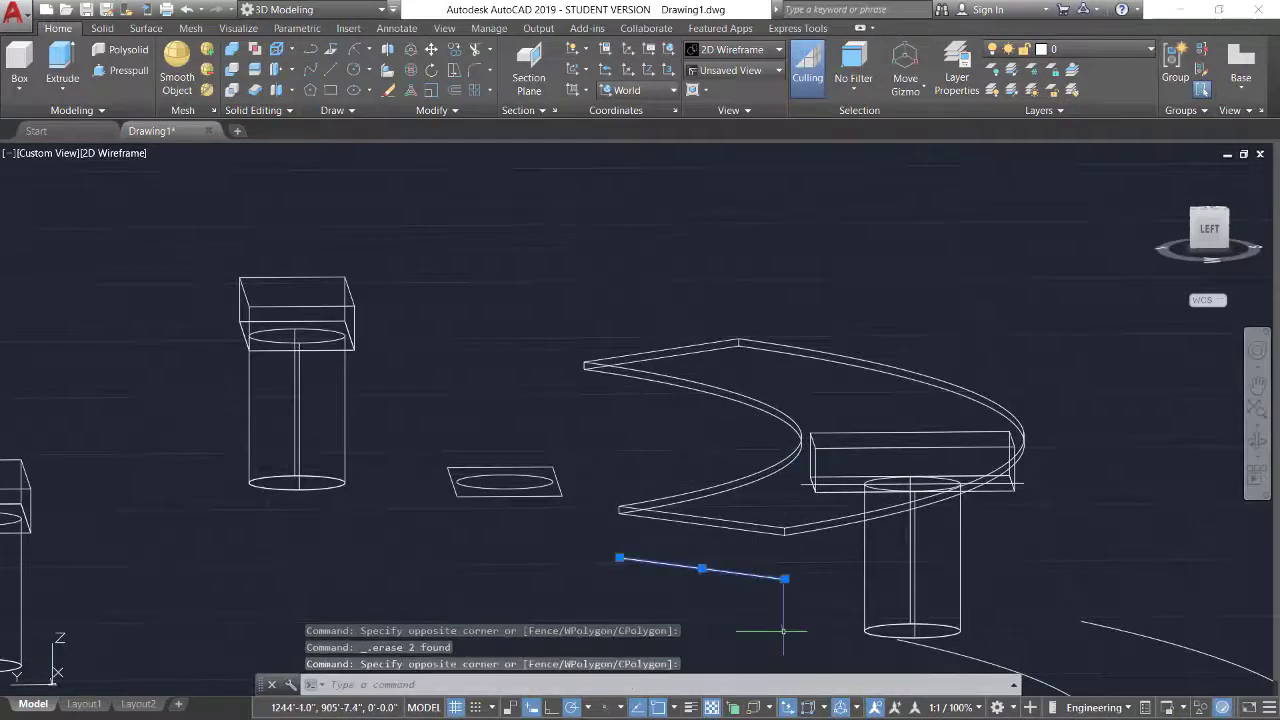
key(Delete)
- Return to the Top view using the ViewCube and select the central support
scroll(855, 525, down, 3)
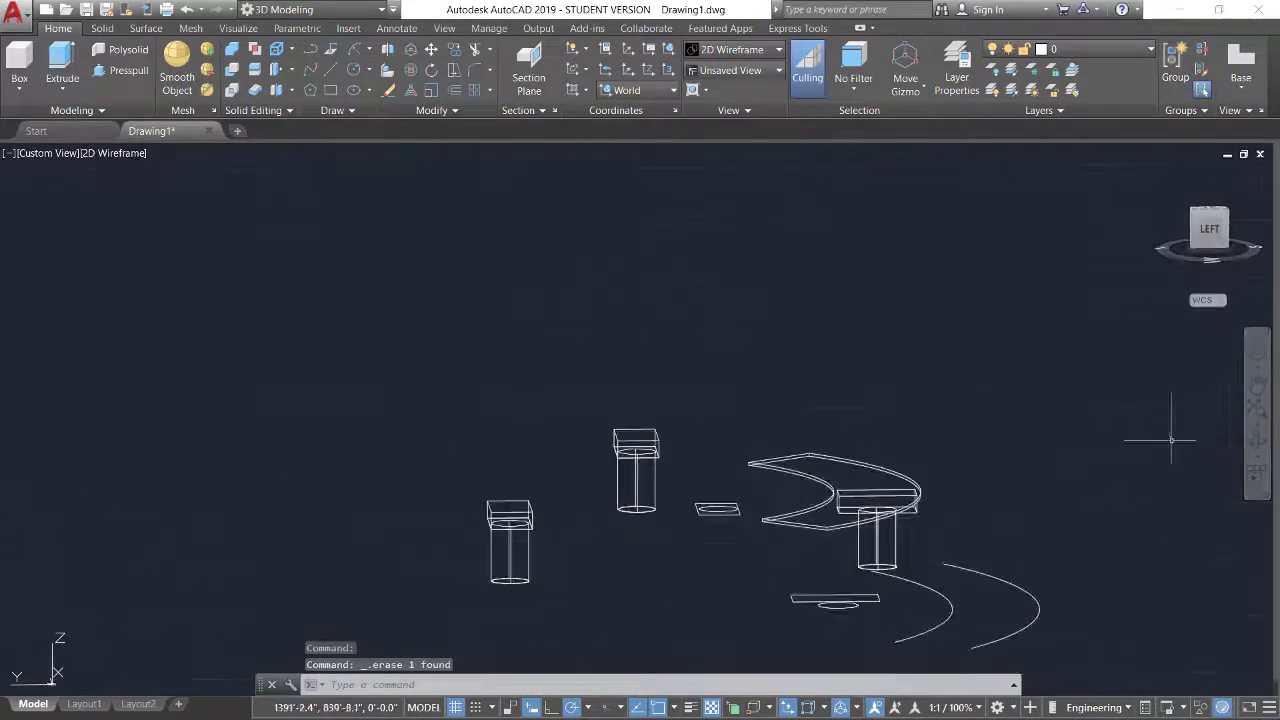
click(1200, 210)
click(1210, 225)
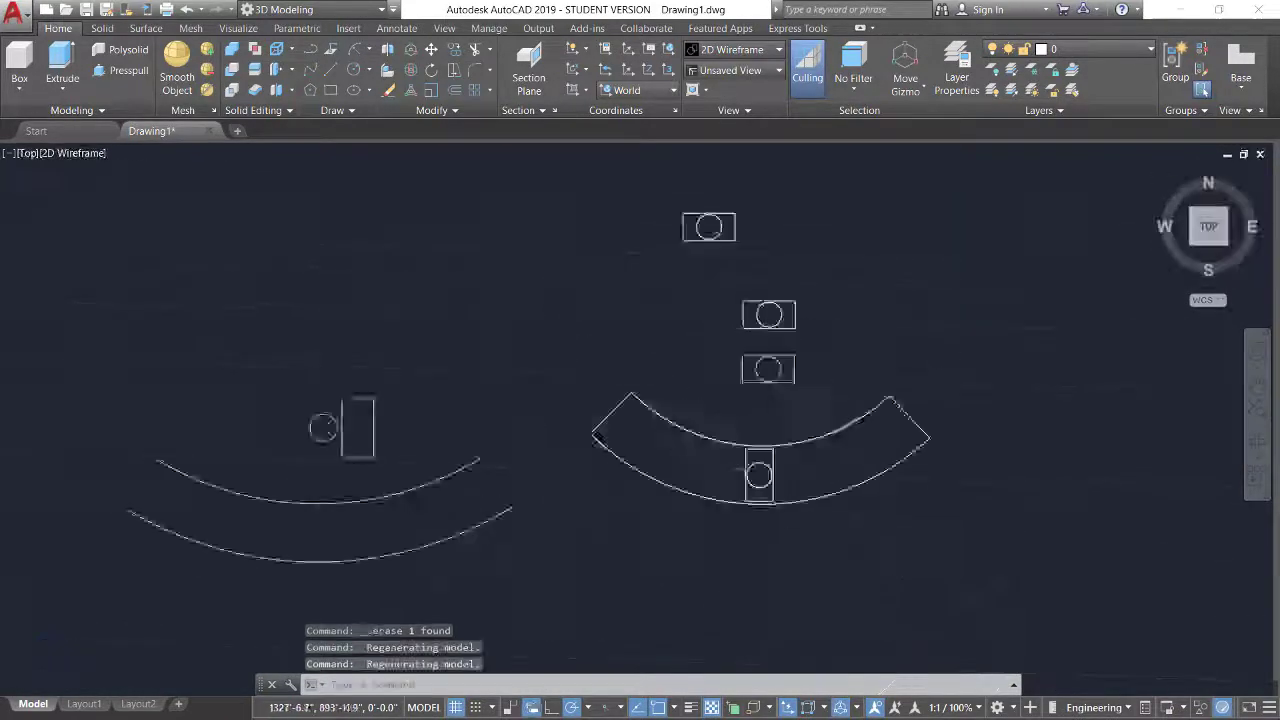
scroll(726, 440, up, 3)
drag(726, 440, 590, 497)
- Copy the central support to the counter's right and left ends
text(co)
key(Return)
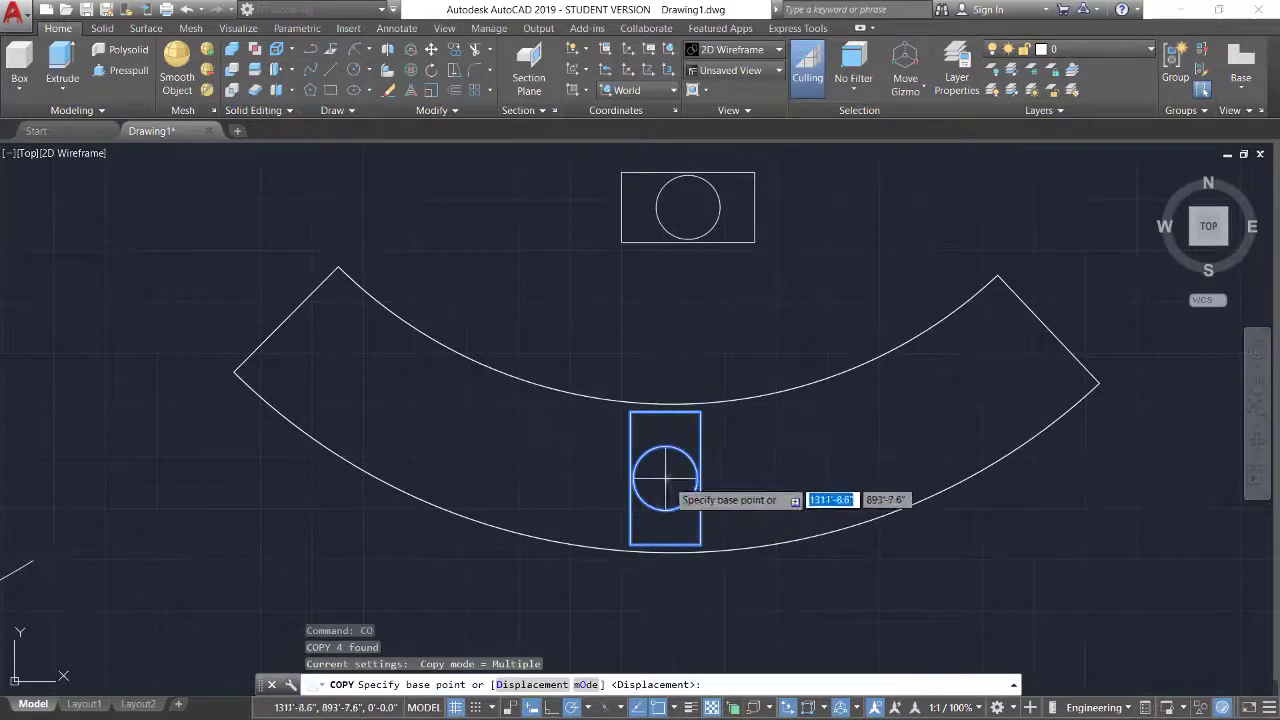
click(665, 480)
click(1113, 538)
click(258, 544)
key(Escape)
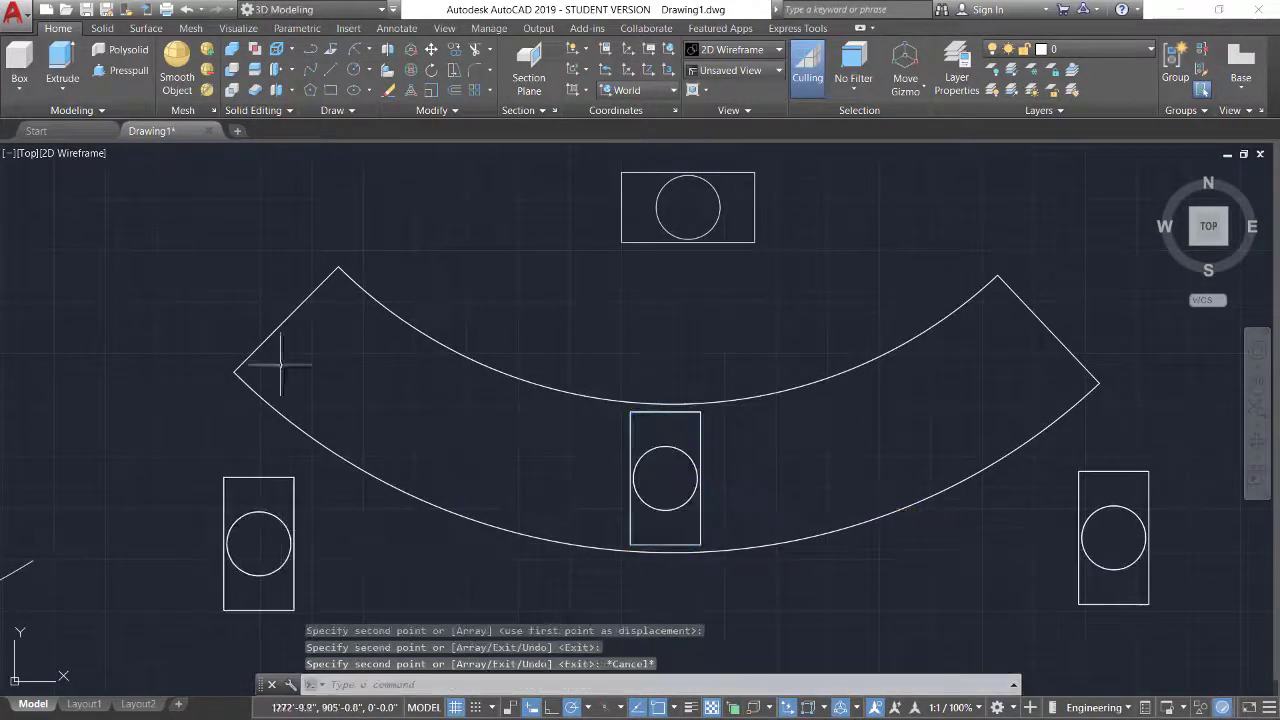
- Draw a line at the counter's left end, then start and cancel rotating the left support
text(l)
key(Return)
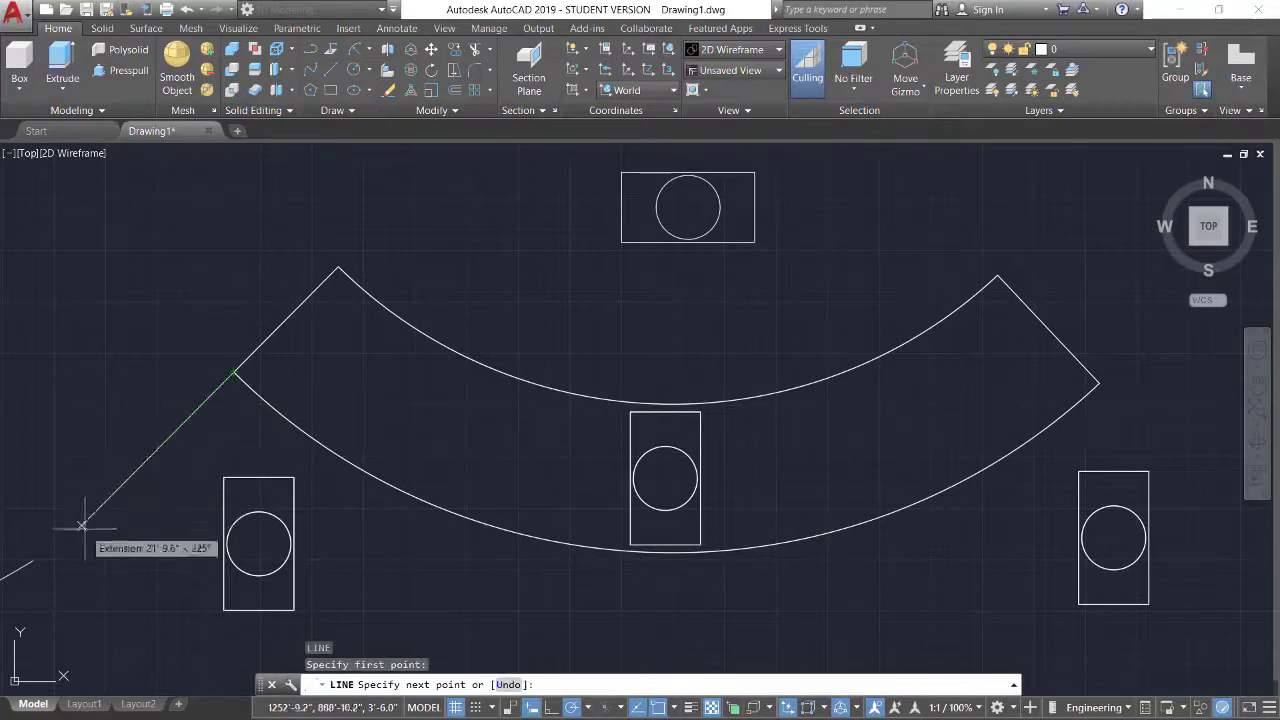
click(82, 524)
key(Escape)
click(309, 471)
click(196, 612)
text(ro)
key(Return)
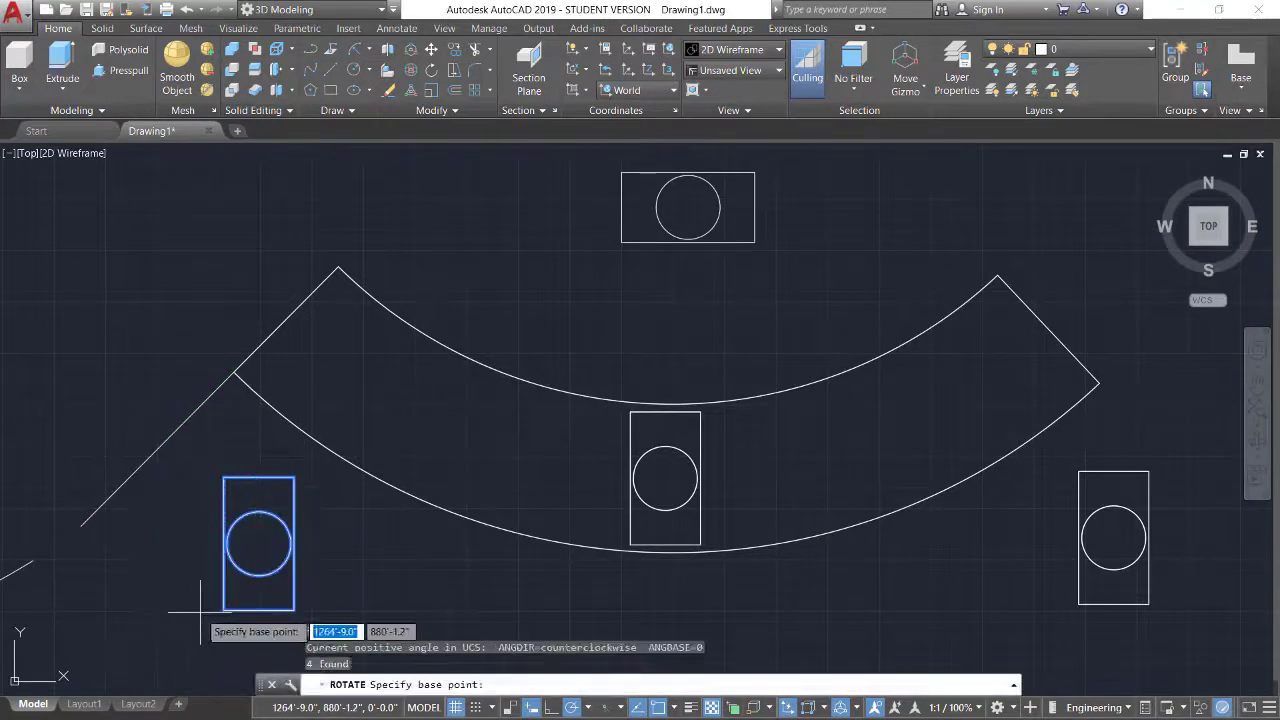
click(223, 609)
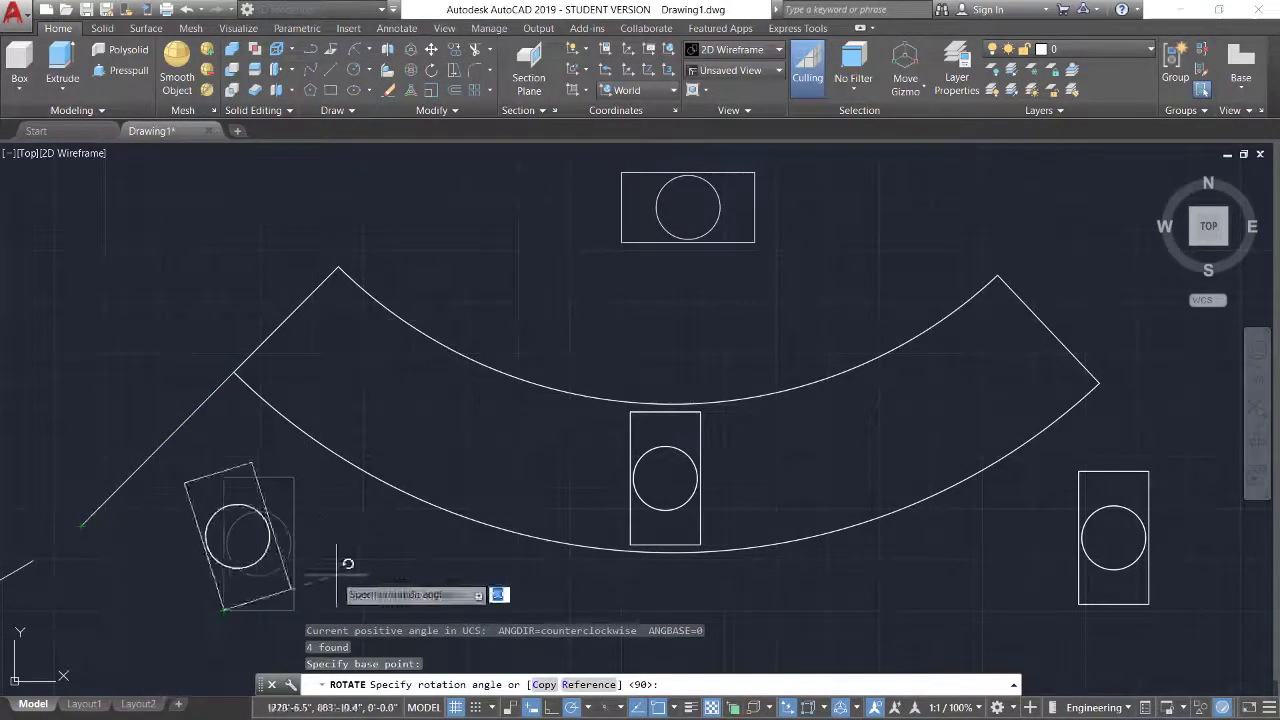
key(Escape)
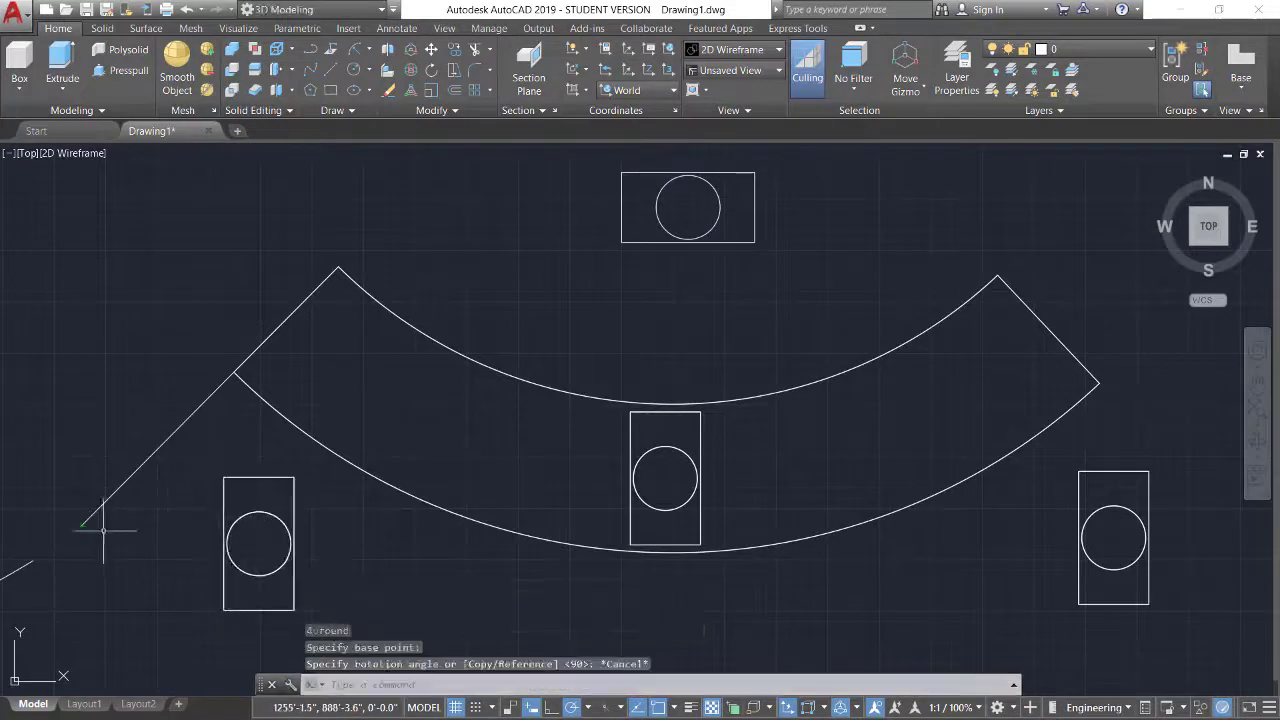
- Measure the counter's left end angle with DIMANGULAR, confirming 45°
text(l)
key(Return)
key(Escape)
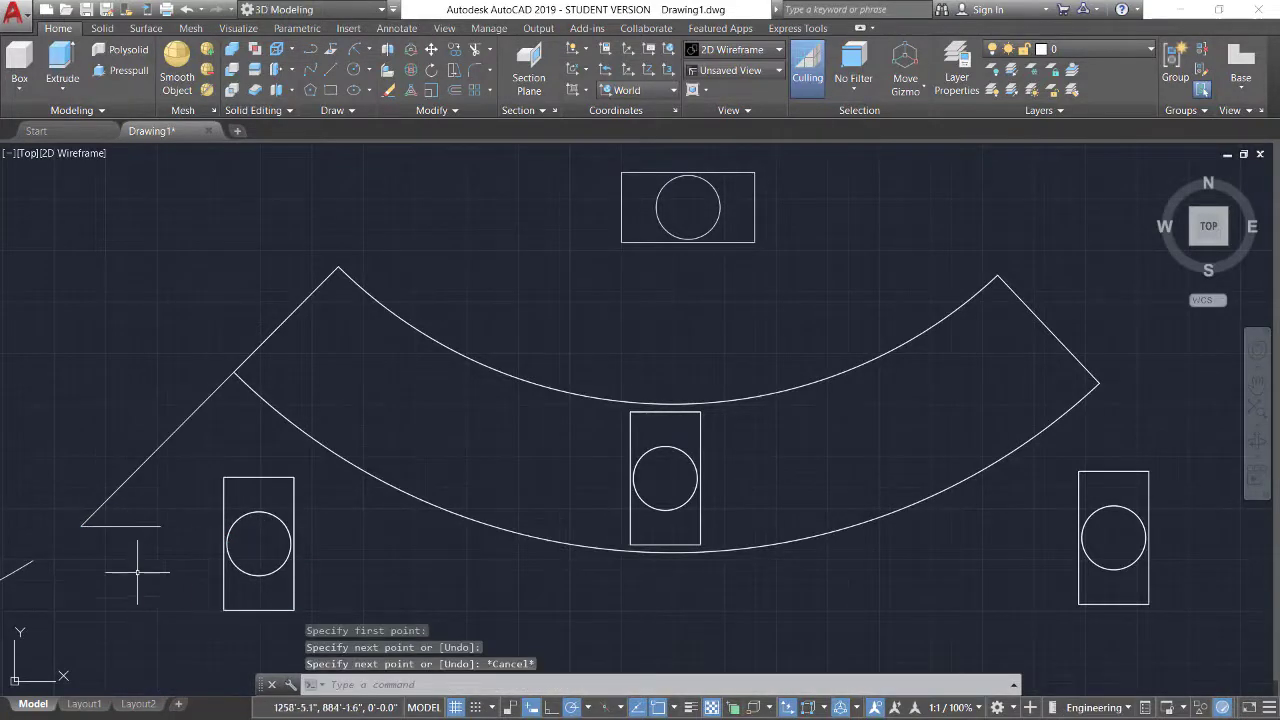
text(dan)
key(Return)
click(113, 492)
click(100, 525)
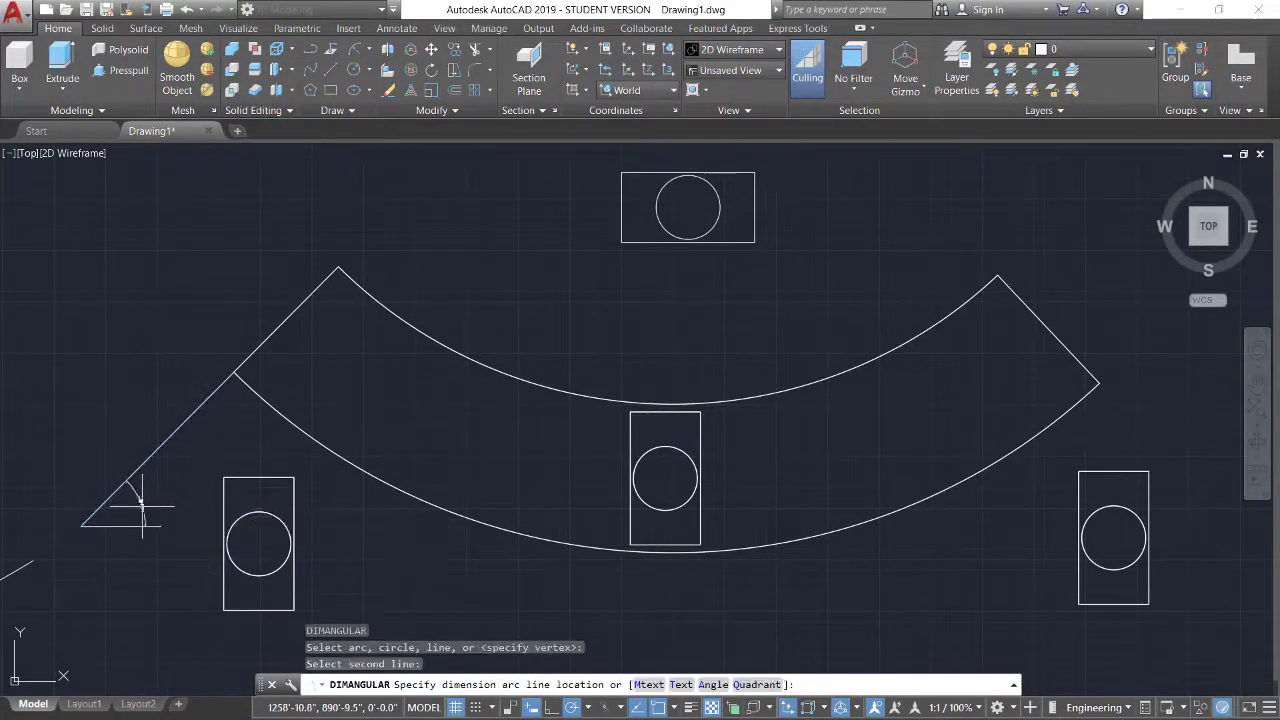
click(114, 508)
scroll(137, 509, up, 5)
scroll(232, 500, down, 7)
- Rotate the left support 45° about its bottom-right corner, then undo the misplaced result
click(274, 530)
click(263, 545)
text(RO)
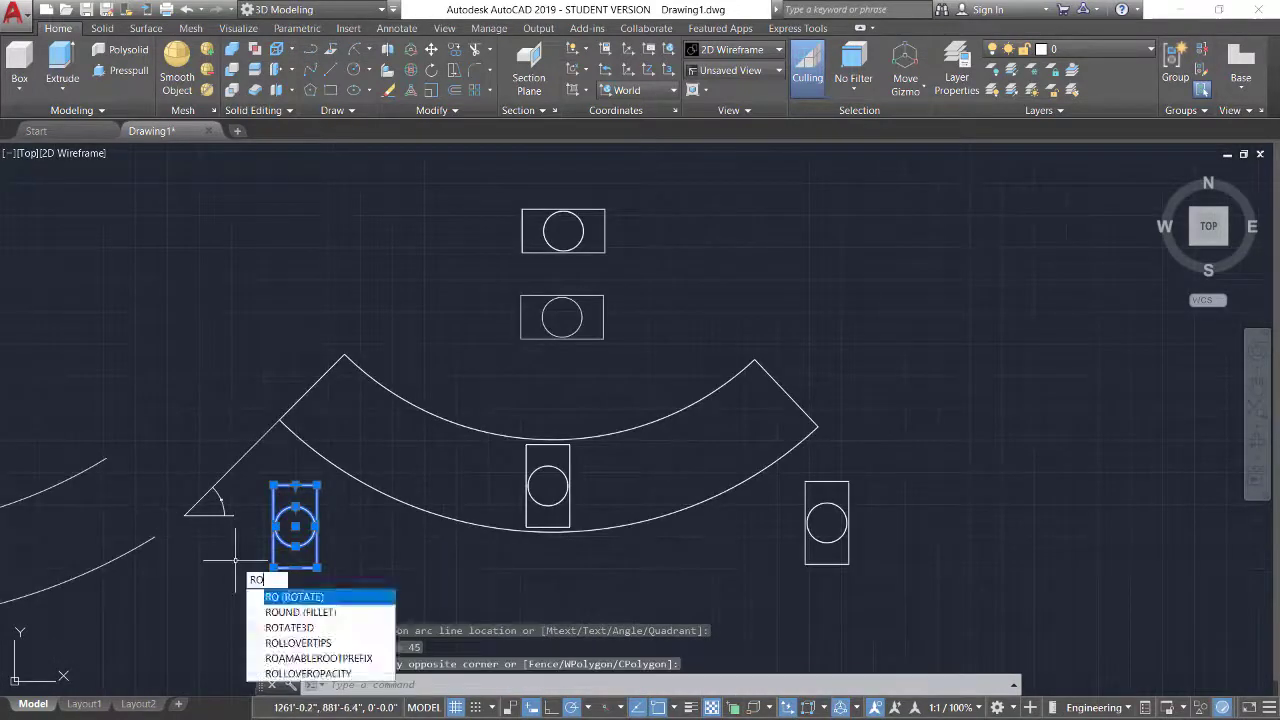
key(Return)
click(318, 567)
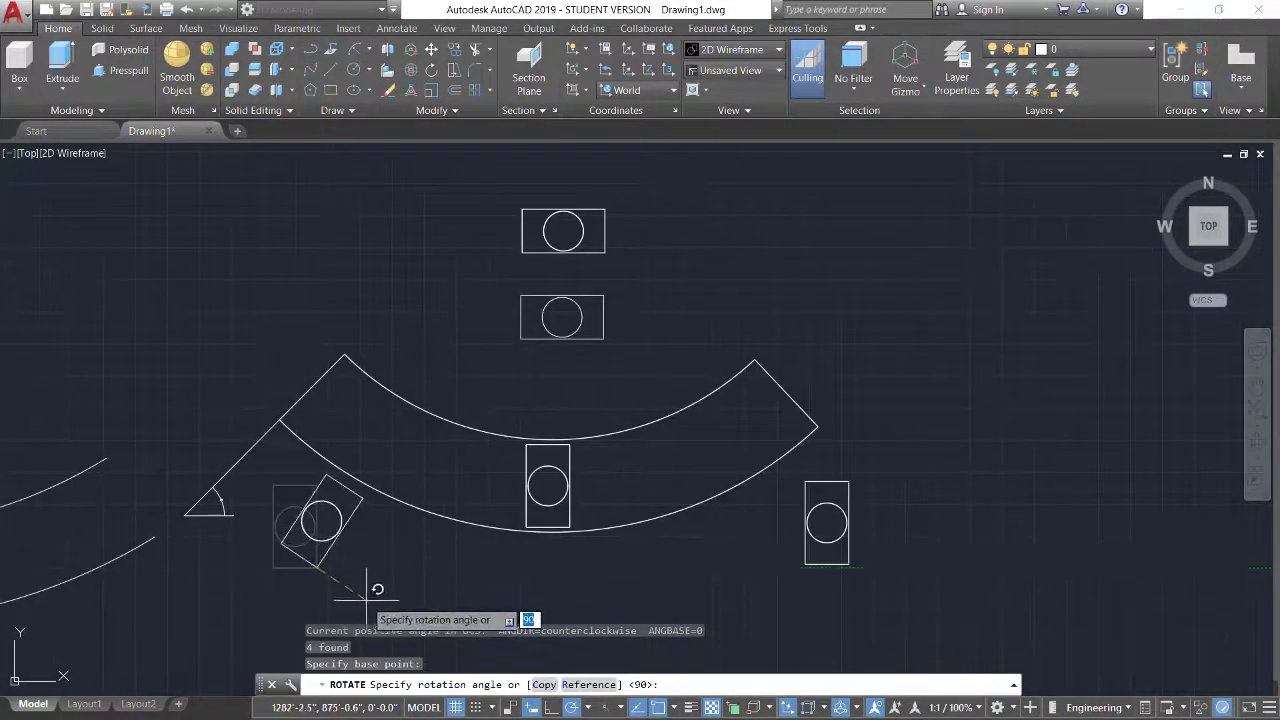
text(45)
key(Return)
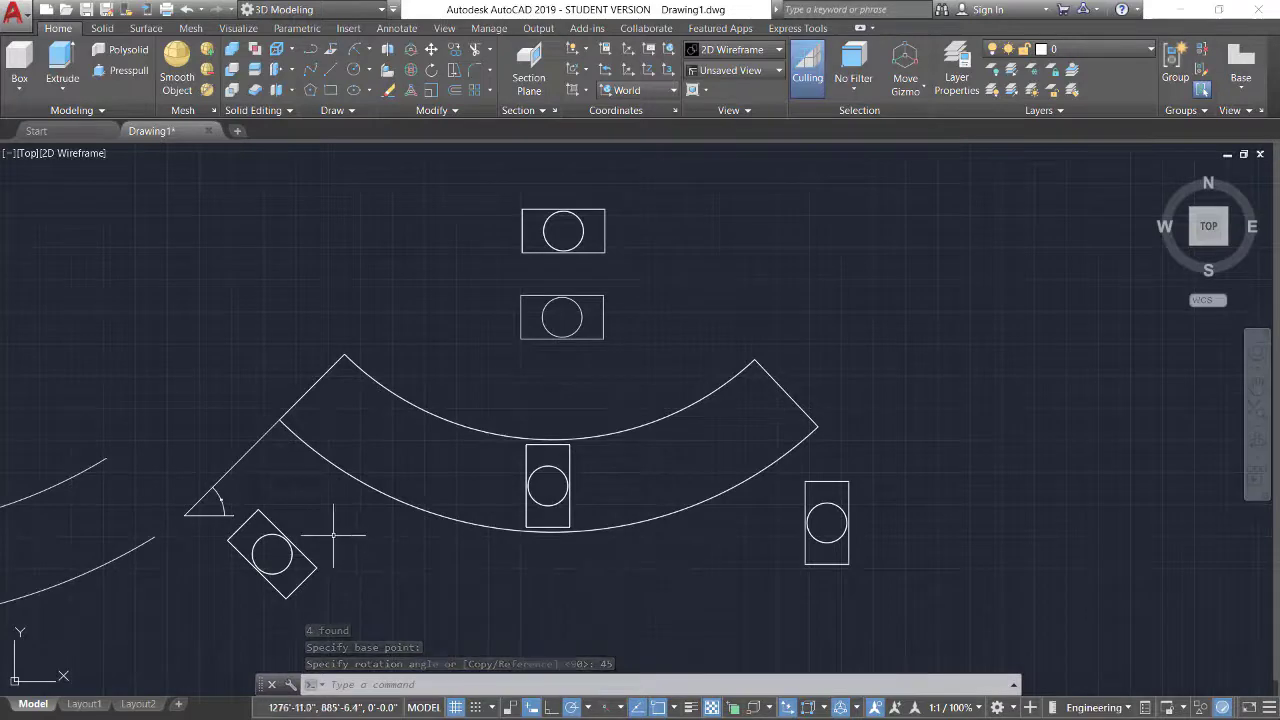
key(ctrl+z)
- Rotate the left support block 45° about a new pivot point
click(337, 523)
click(223, 614)
text(ro)
key(Return)
click(274, 486)
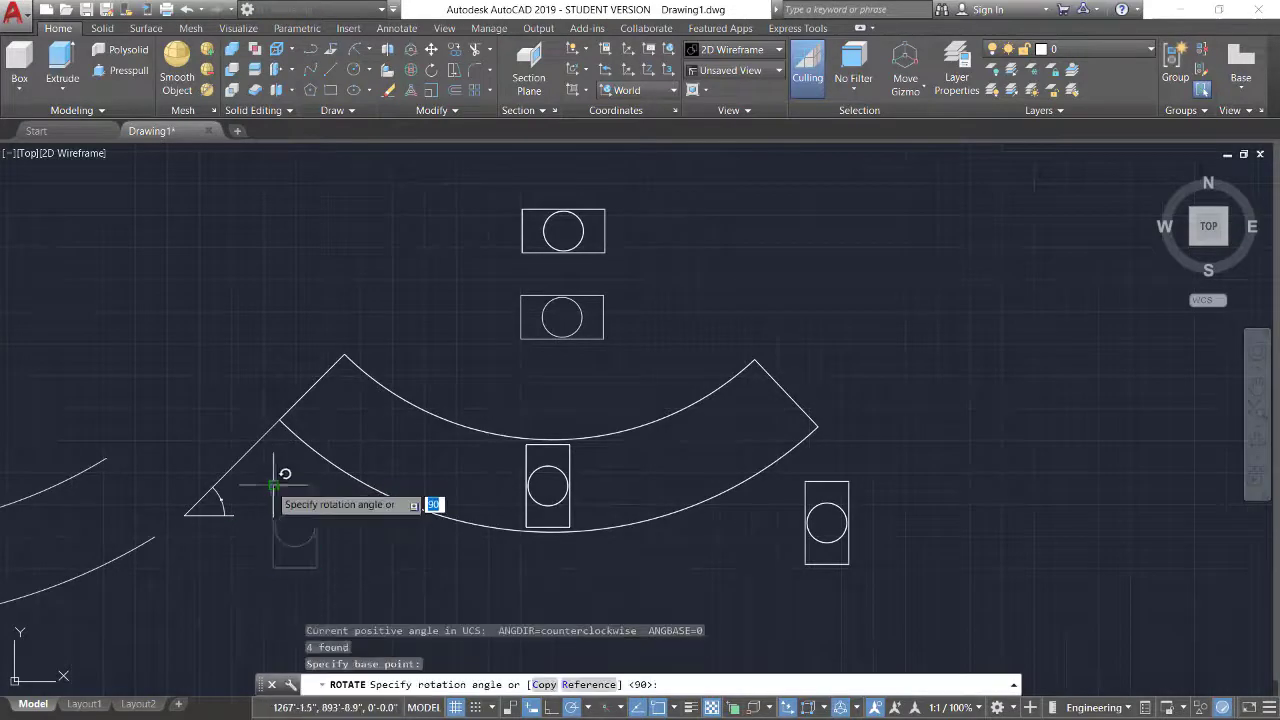
text(45)
key(Return)
scroll(303, 478, up, 4)
scroll(420, 505, down, 6)
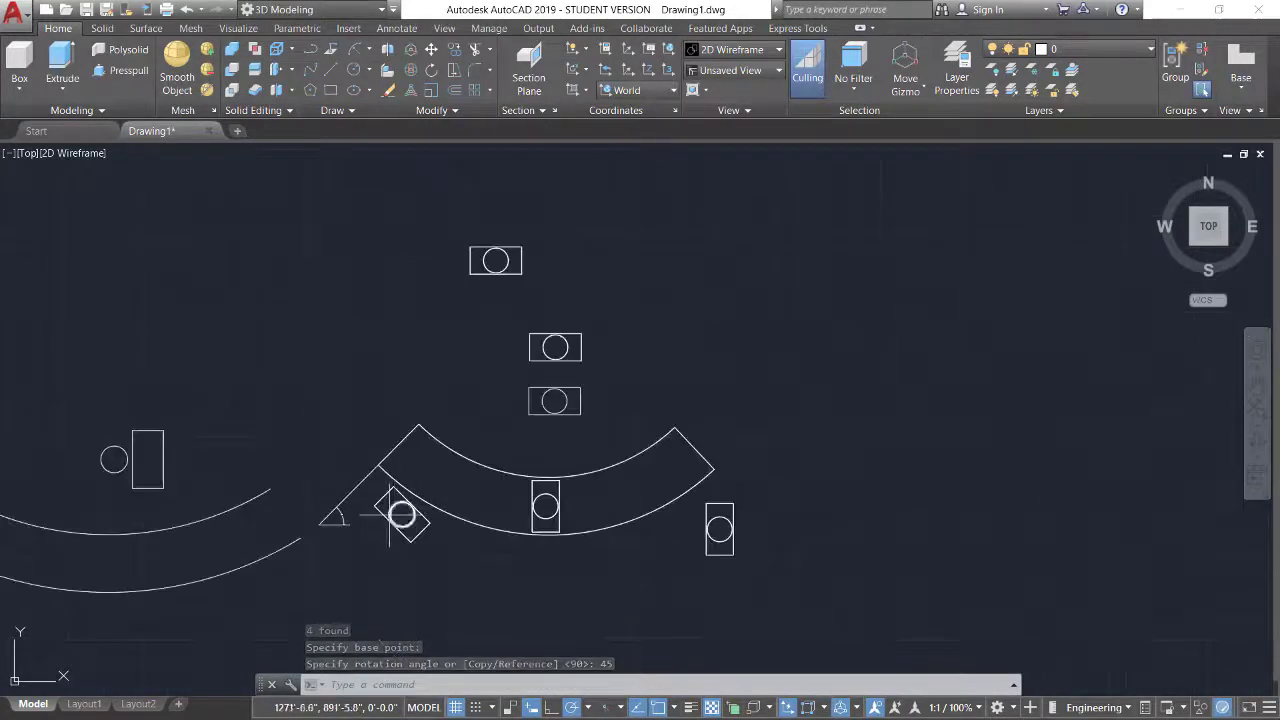
scroll(443, 485, up, 4)
click(421, 583)
- Move the rotated support from its circle centre onto the counter's left end
text(m)
key(Return)
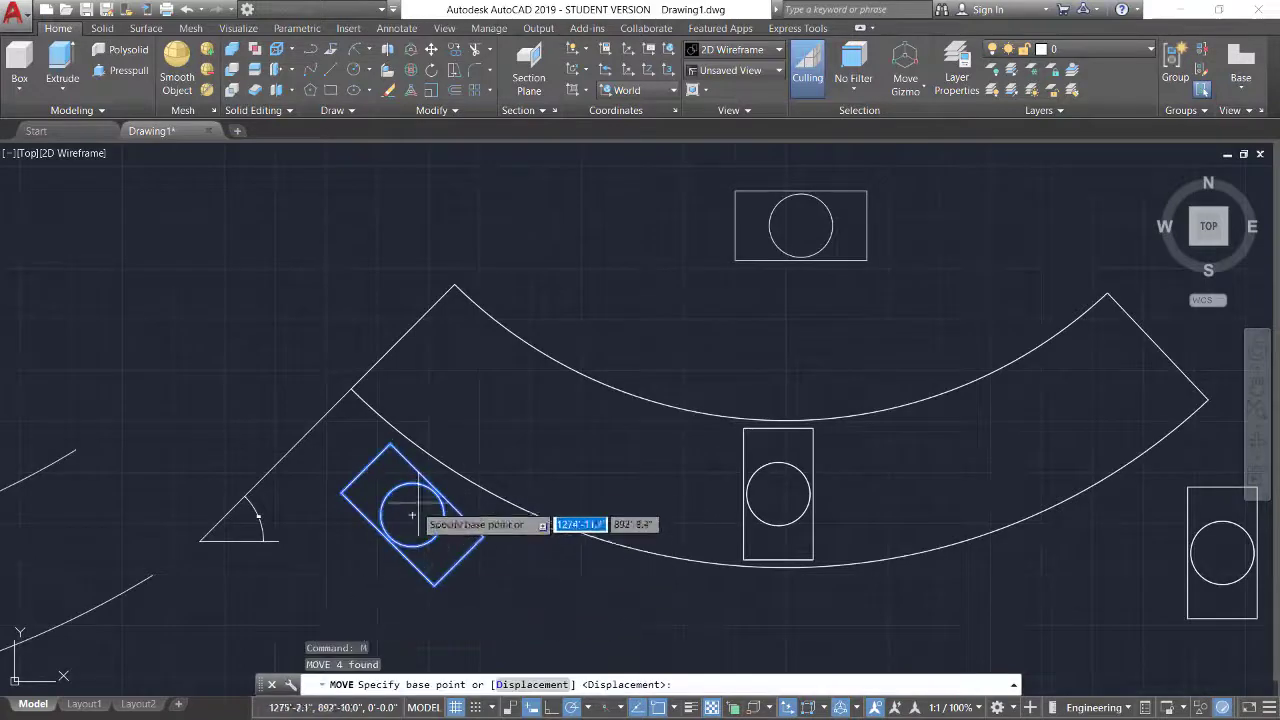
click(412, 515)
middle_drag(749, 514, 313, 598)
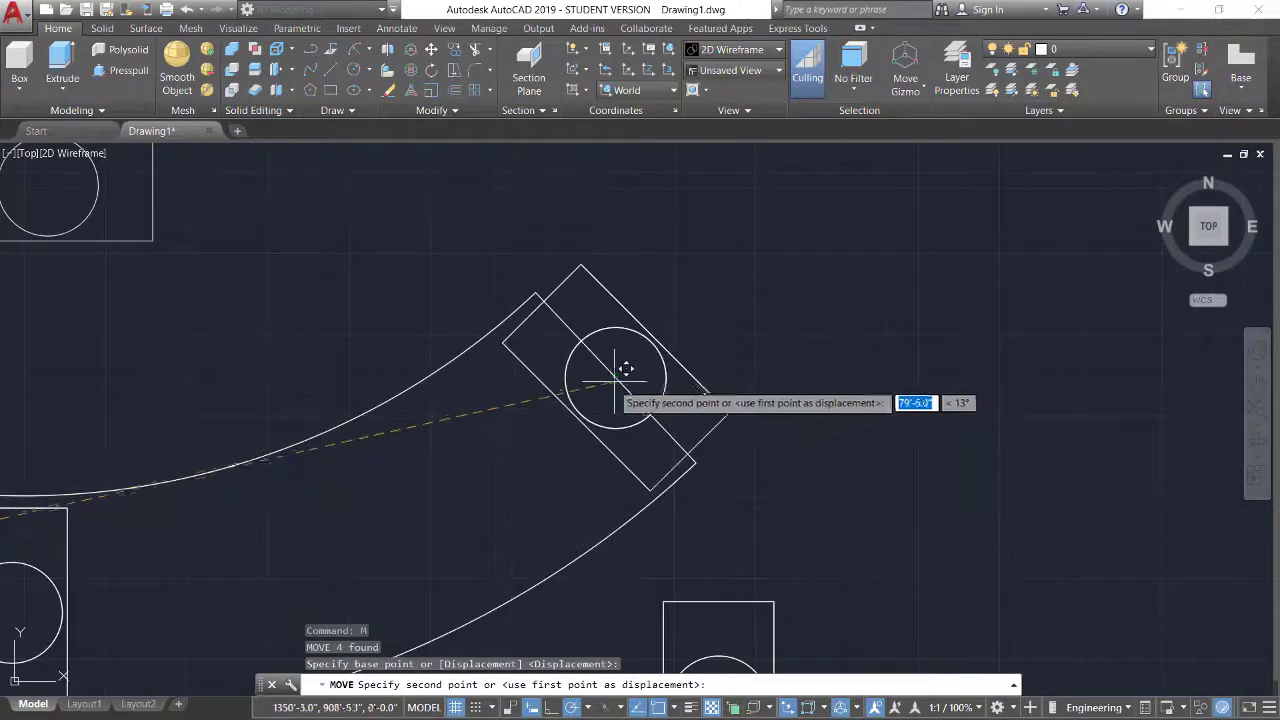
click(614, 375)
scroll(585, 470, down, 5)
scroll(599, 510, up, 5)
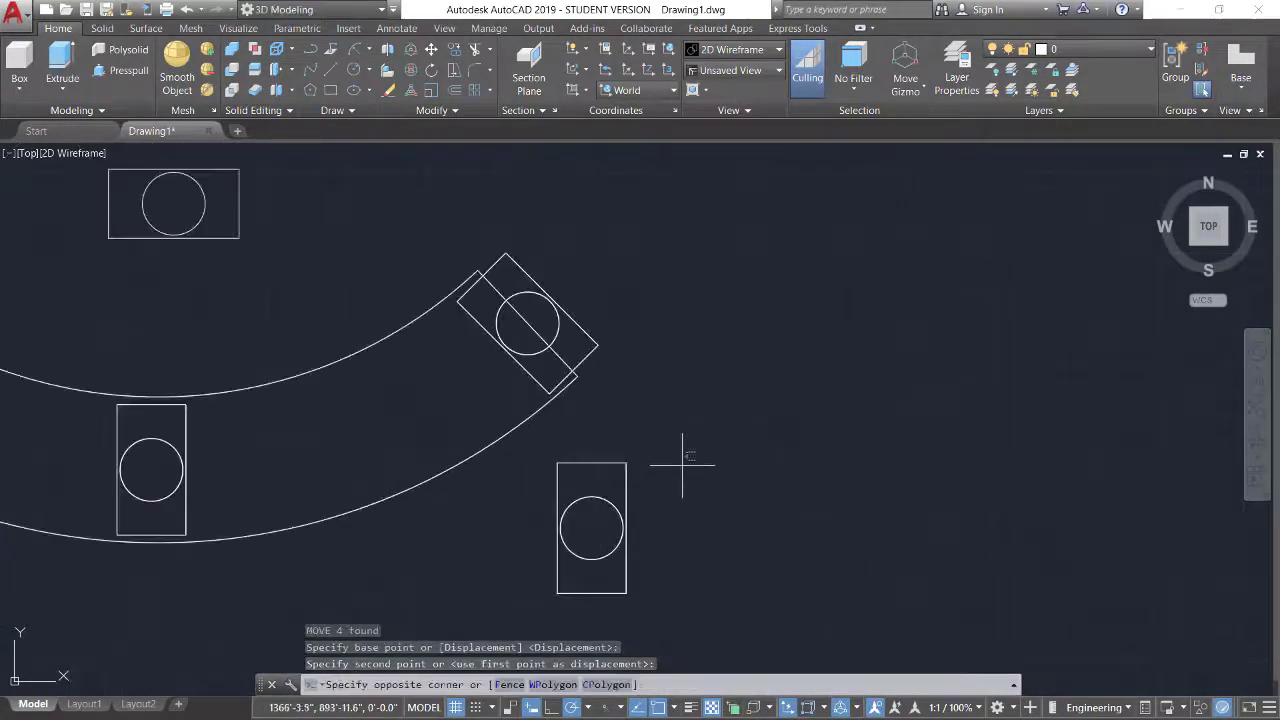
- Rotate the right support 45° about its circle centre, then a further 180°
click(630, 533)
key(Return)
click(591, 527)
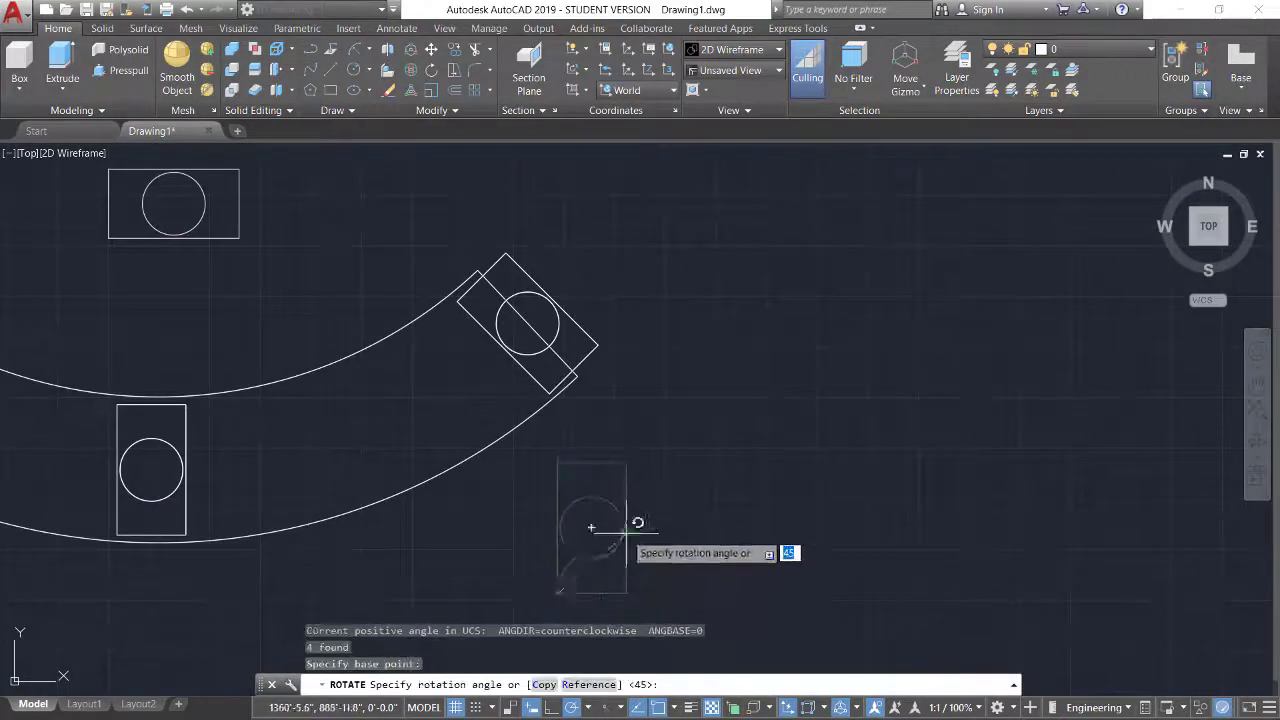
key(Return)
drag(600, 471, 509, 571)
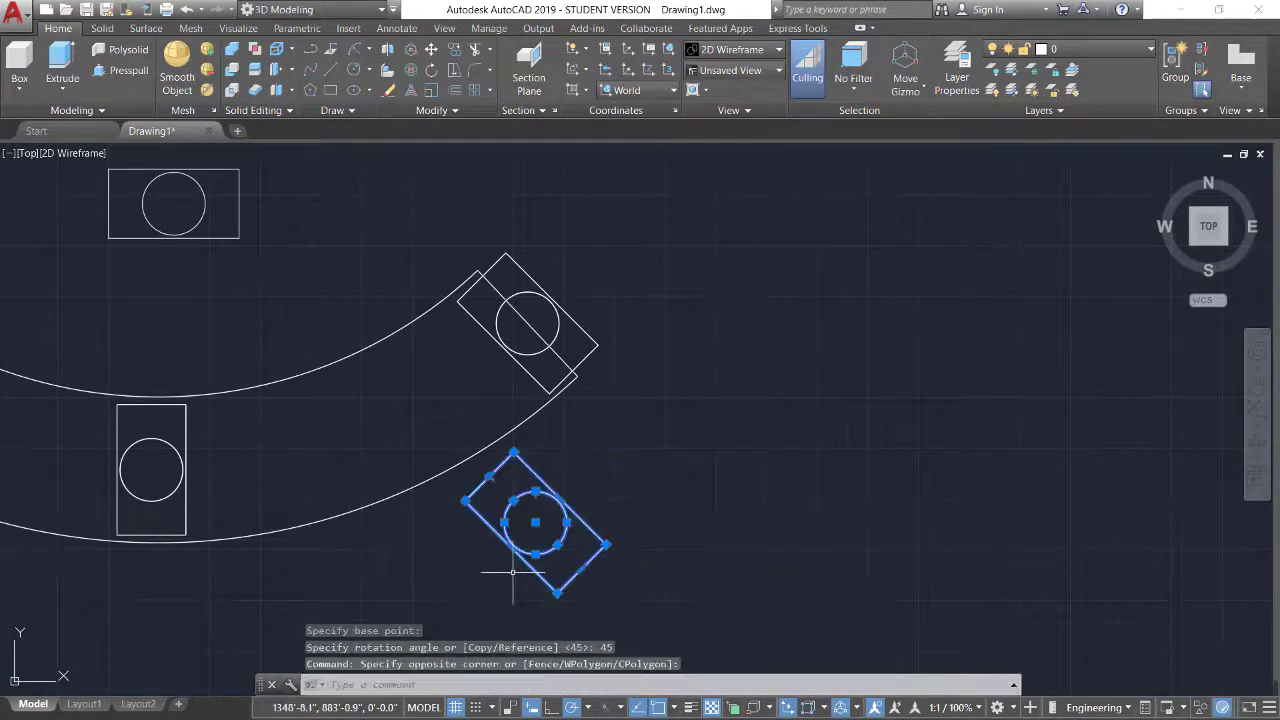
text(ro)
key(Return)
click(557, 593)
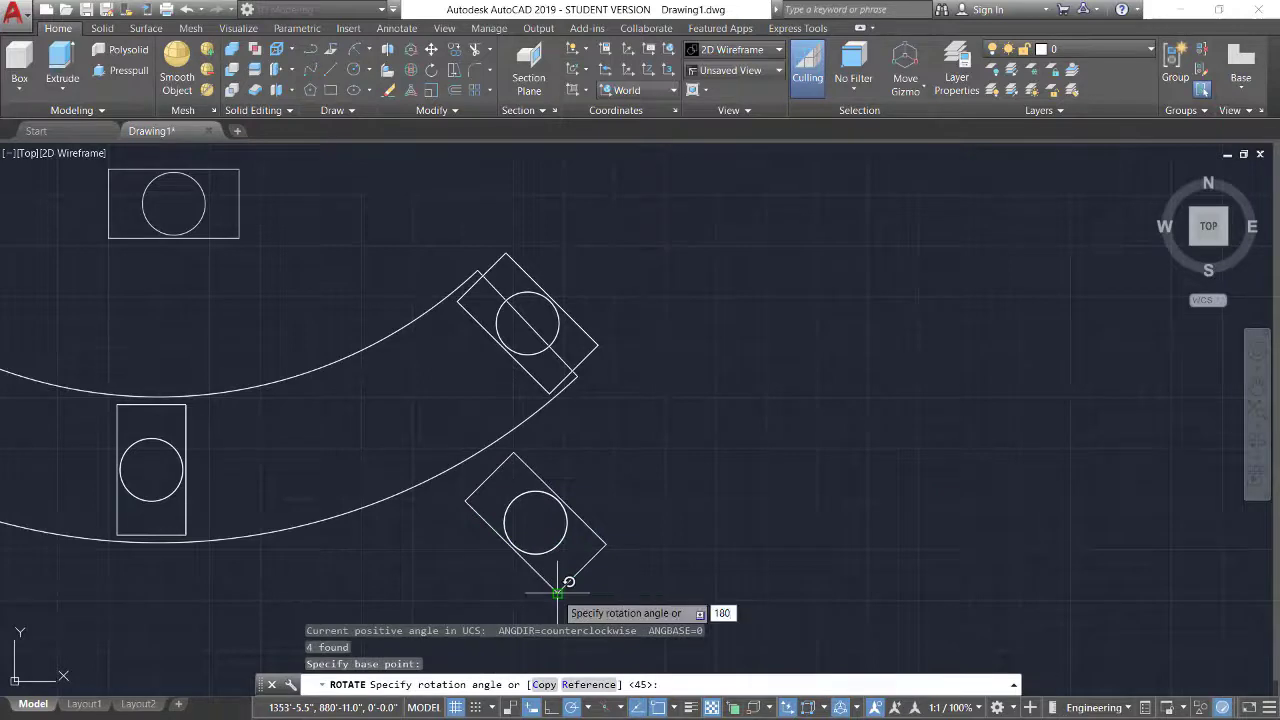
key(Return)
scroll(629, 571, down, 3)
scroll(680, 560, up, 2)
- Undo the wrong turn and rotate the right support -45° about its lower-right corner
drag(680, 560, 507, 623)
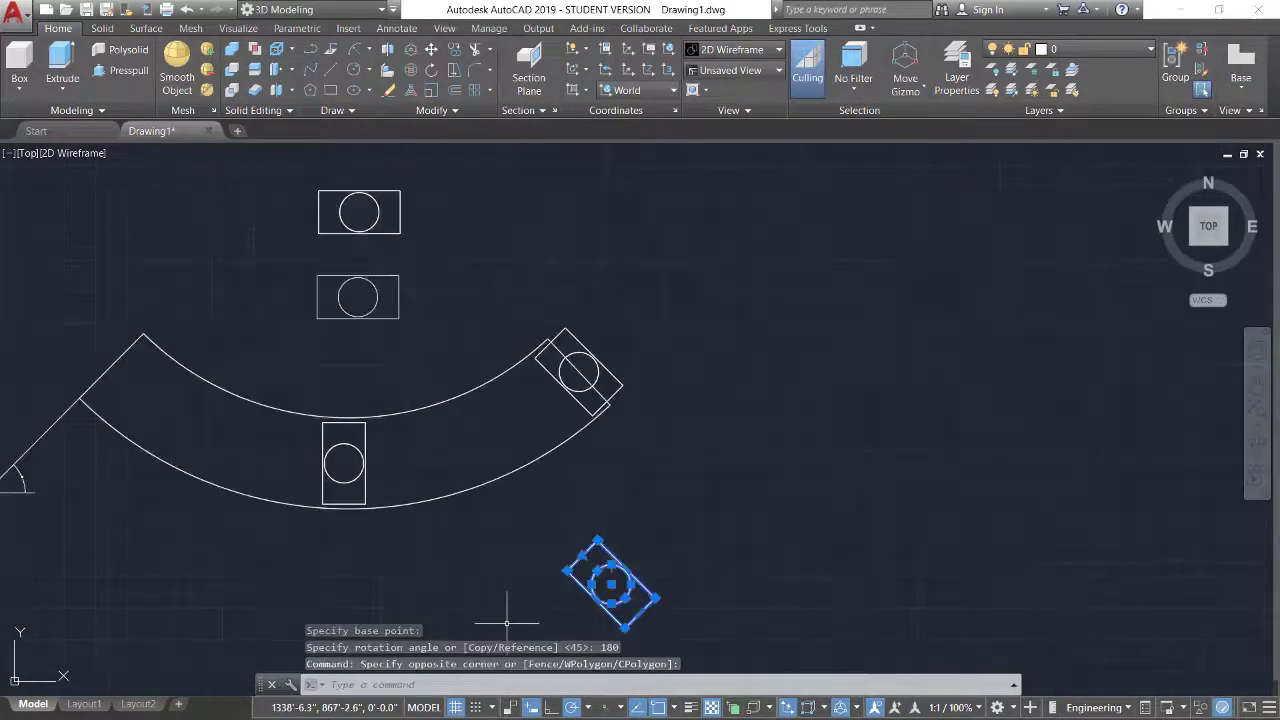
key(Return)
key(Escape)
key(ctrl+z)
key(ctrl+z)
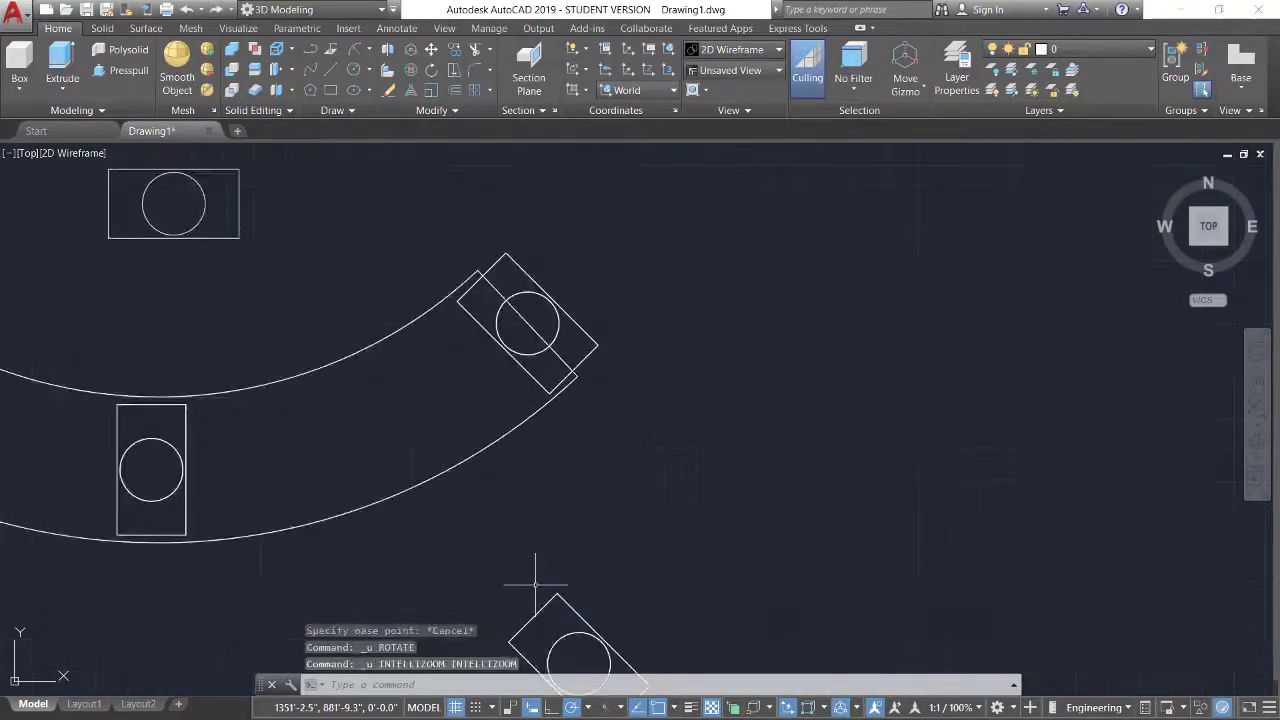
drag(645, 510, 527, 572)
key(Return)
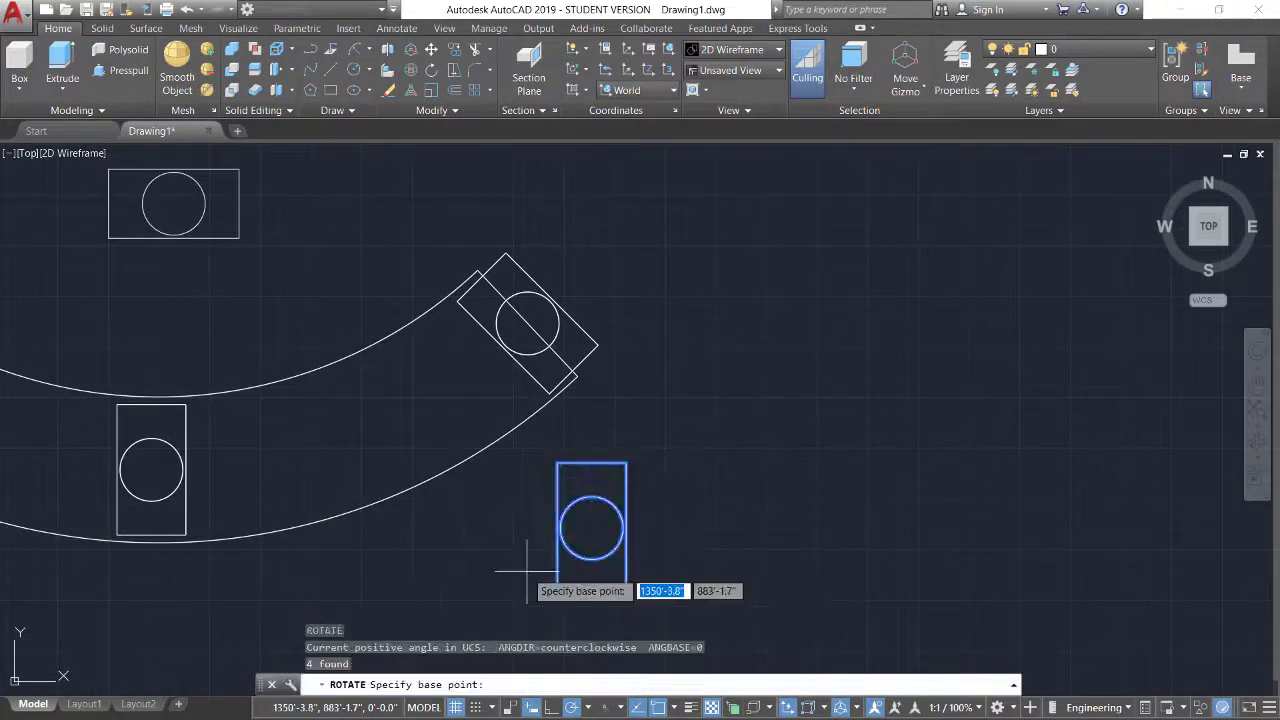
click(626, 593)
key(Return)
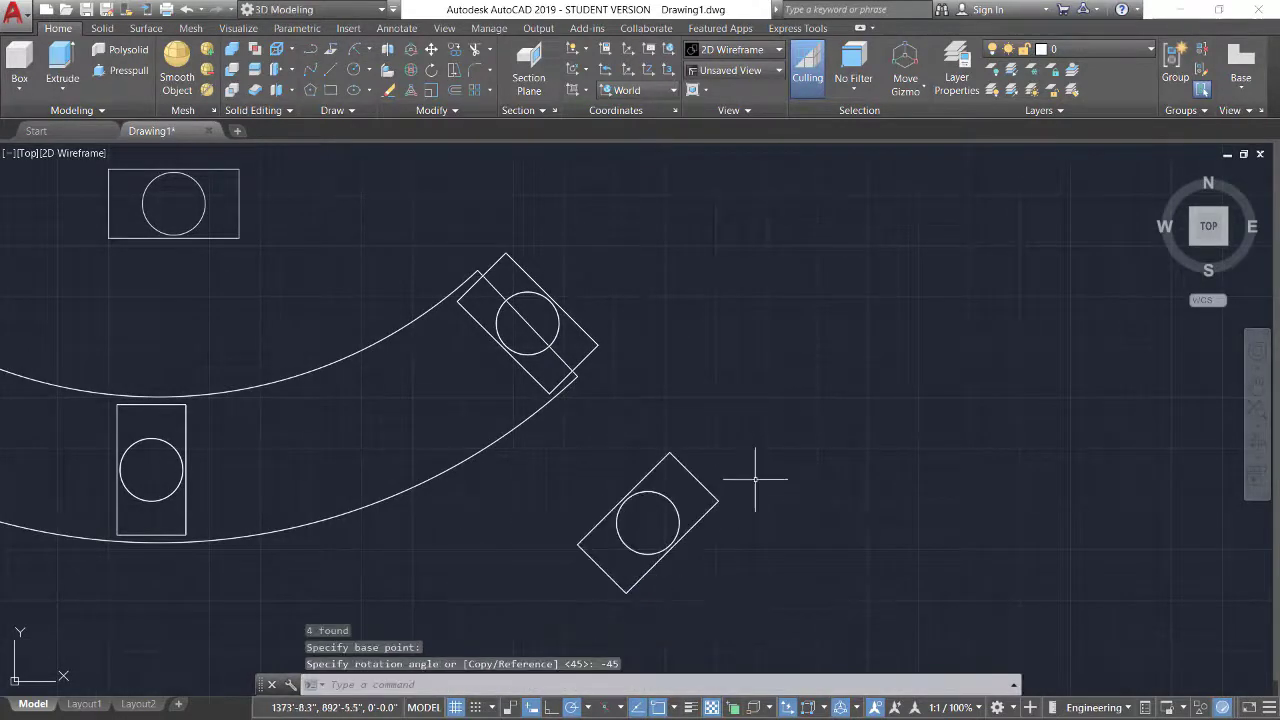
drag(755, 455, 580, 625)
scroll(586, 640, down, 3)
scroll(586, 640, up, 2)
scroll(560, 620, up, 3)
- Move the rotated support from its circle centre onto the counter's right end
text(m)
key(Return)
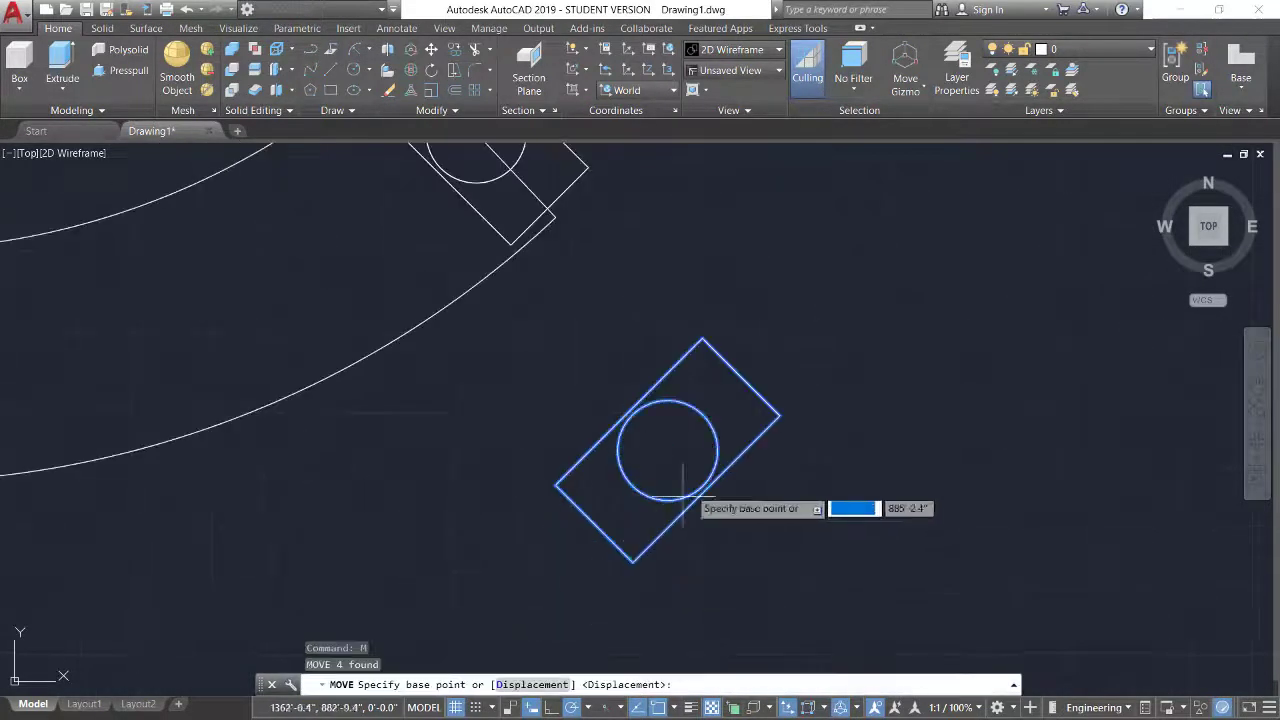
click(667, 450)
scroll(667, 450, down, 4)
scroll(235, 460, up, 4)
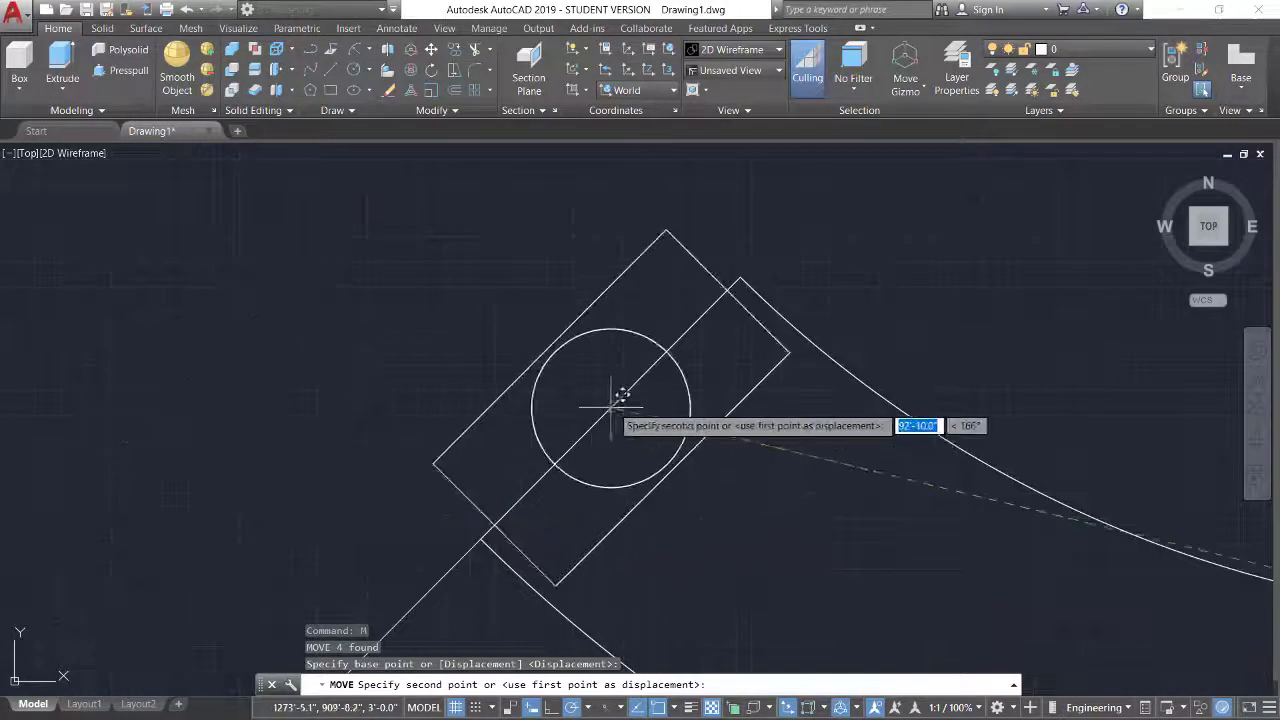
click(609, 409)
scroll(458, 460, down, 4)
- Erase the leftover construction line
drag(457, 523, 466, 610)
key(Delete)
scroll(466, 610, down, 3)
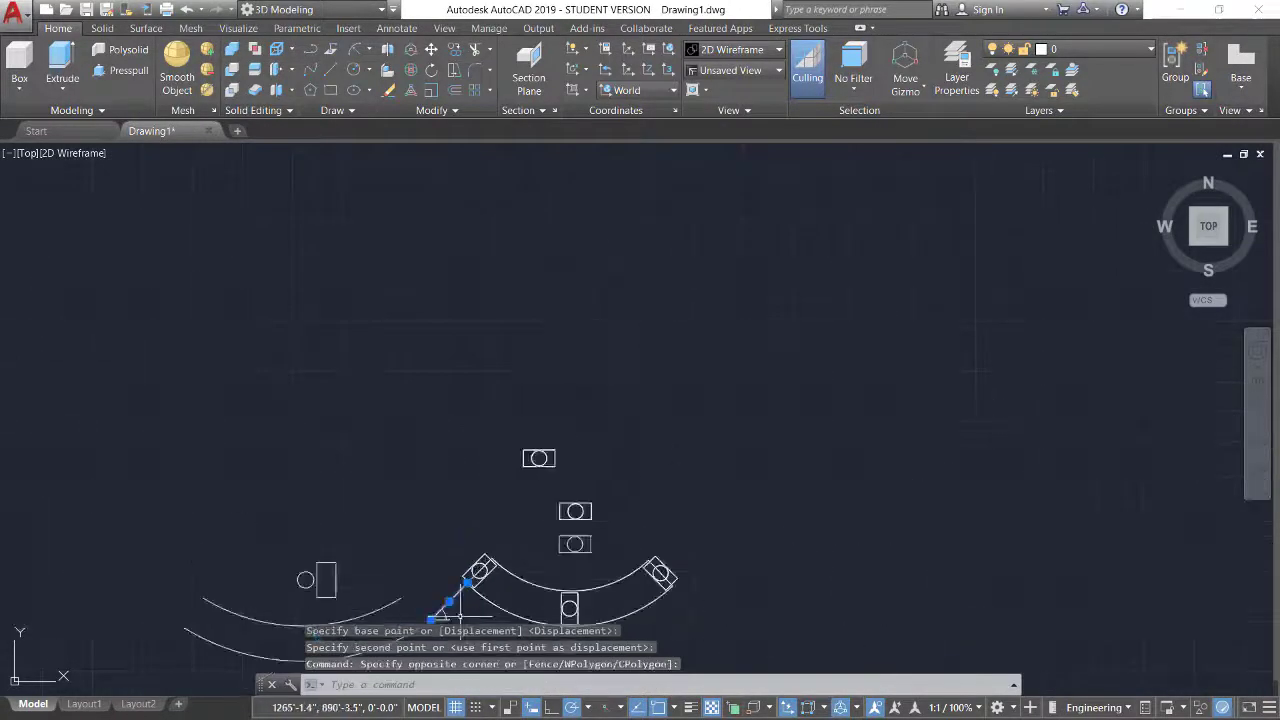
scroll(620, 420, up, 4)
click(700, 262)
- Move a support block to a new spot and erase the leftover arc and line
click(641, 283)
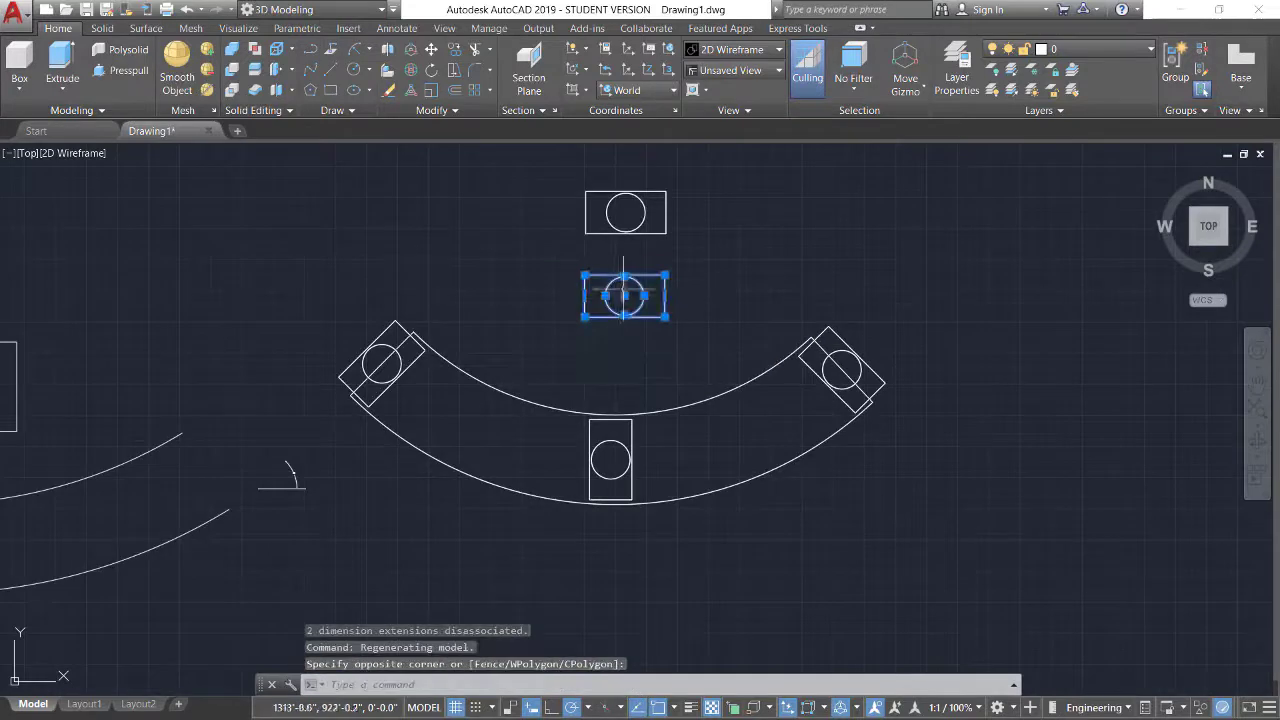
text(m)
key(Return)
click(625, 296)
click(757, 182)
click(271, 523)
key(Delete)
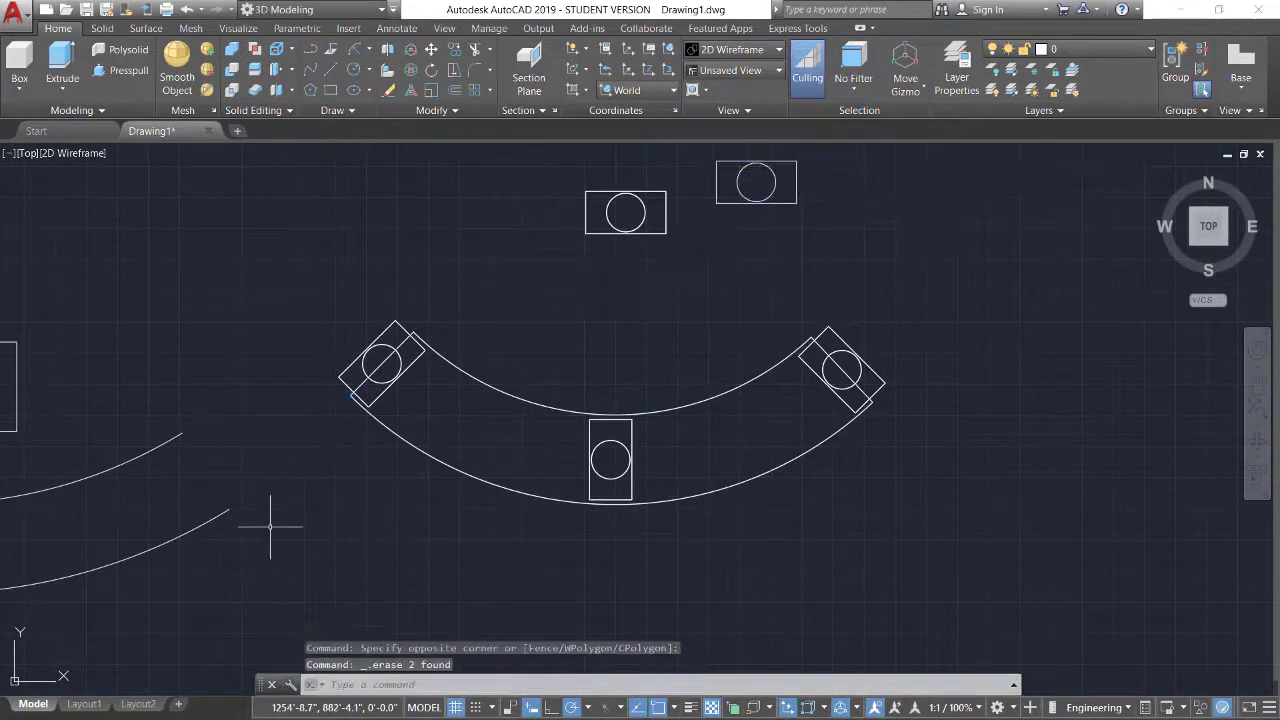
- Select the counter with its supports and begin moving it, then cancel
click(920, 252)
click(280, 574)
scroll(553, 549, down, 5)
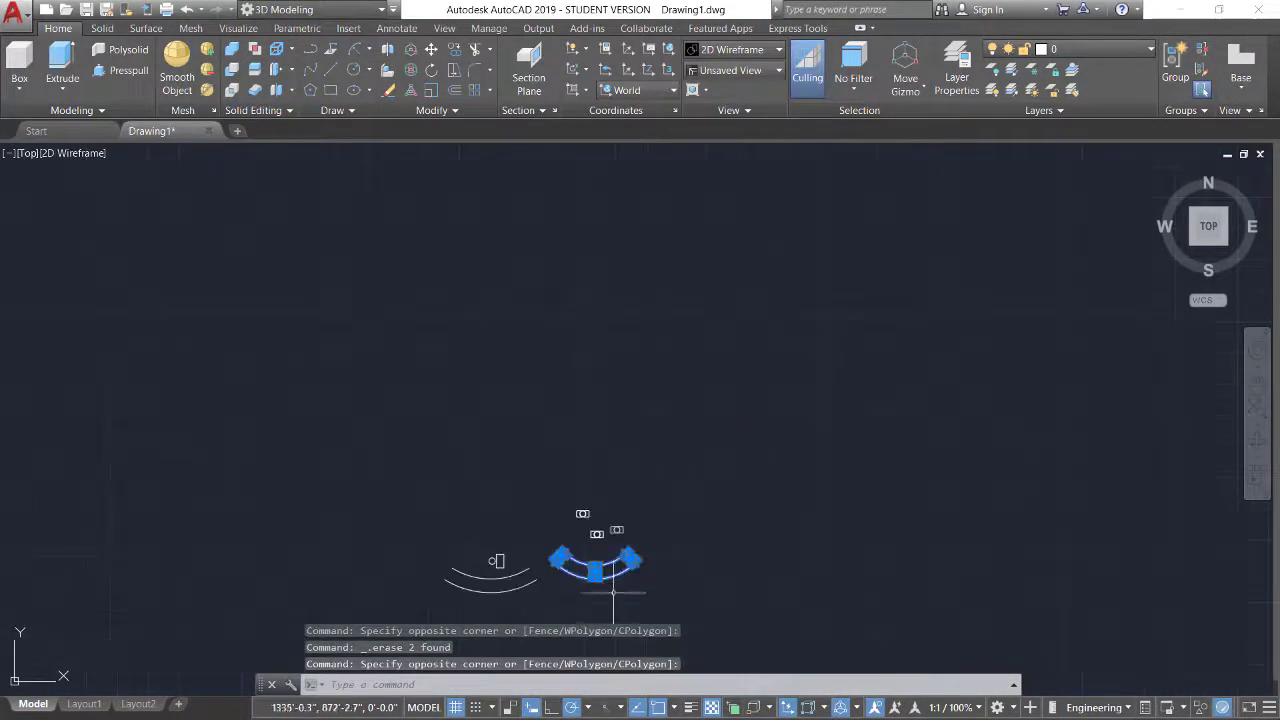
text(m)
key(Return)
click(598, 583)
click(826, 448)
key(Escape)
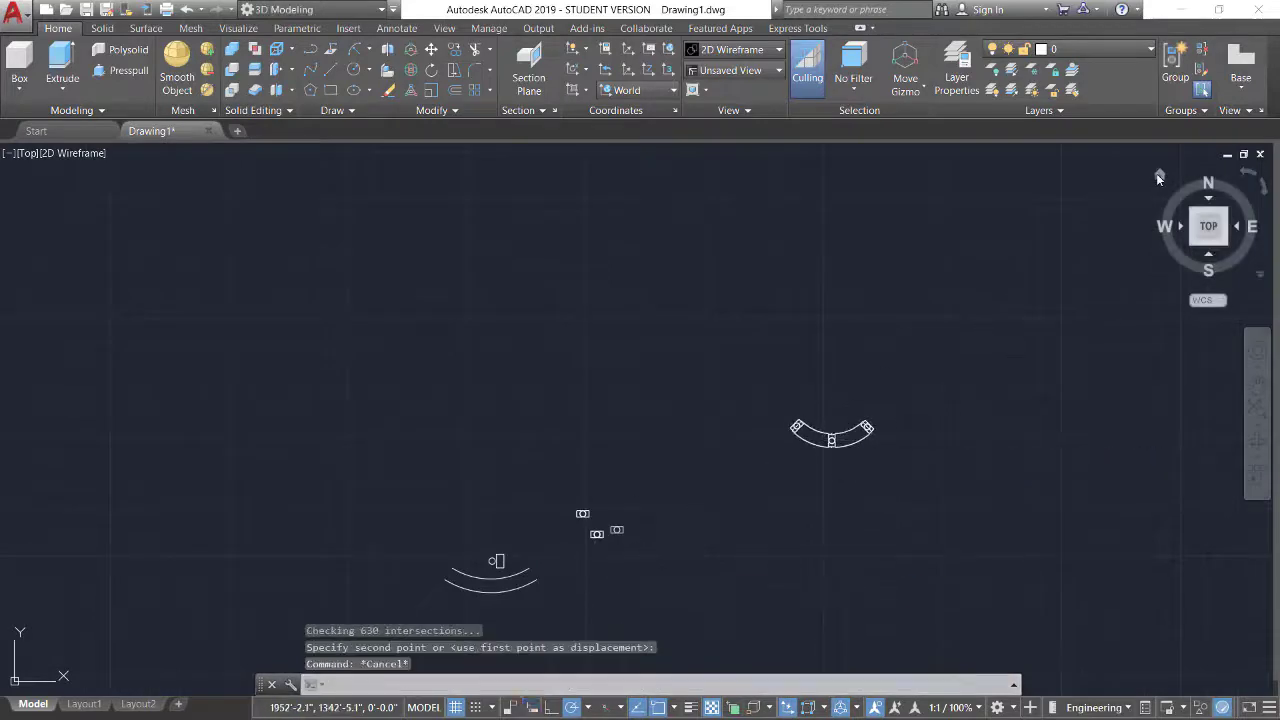
- Orbit the model to a 3D view and window-select the top support to zoom in
shift+middle_drag(1010, 325, 714, 251)
scroll(680, 343, up, 3)
scroll(627, 393, down, 1)
scroll(627, 393, up, 2)
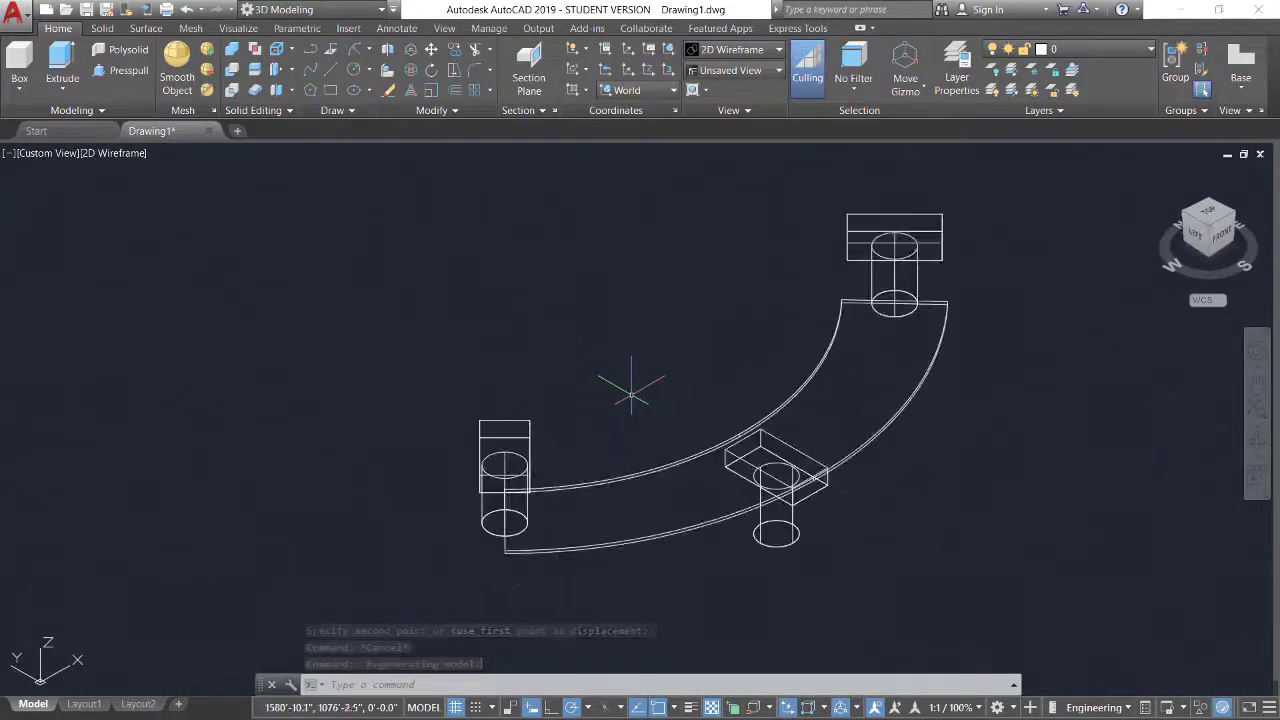
scroll(627, 390, up, 3)
shift+middle_drag(1125, 370, 1088, 383)
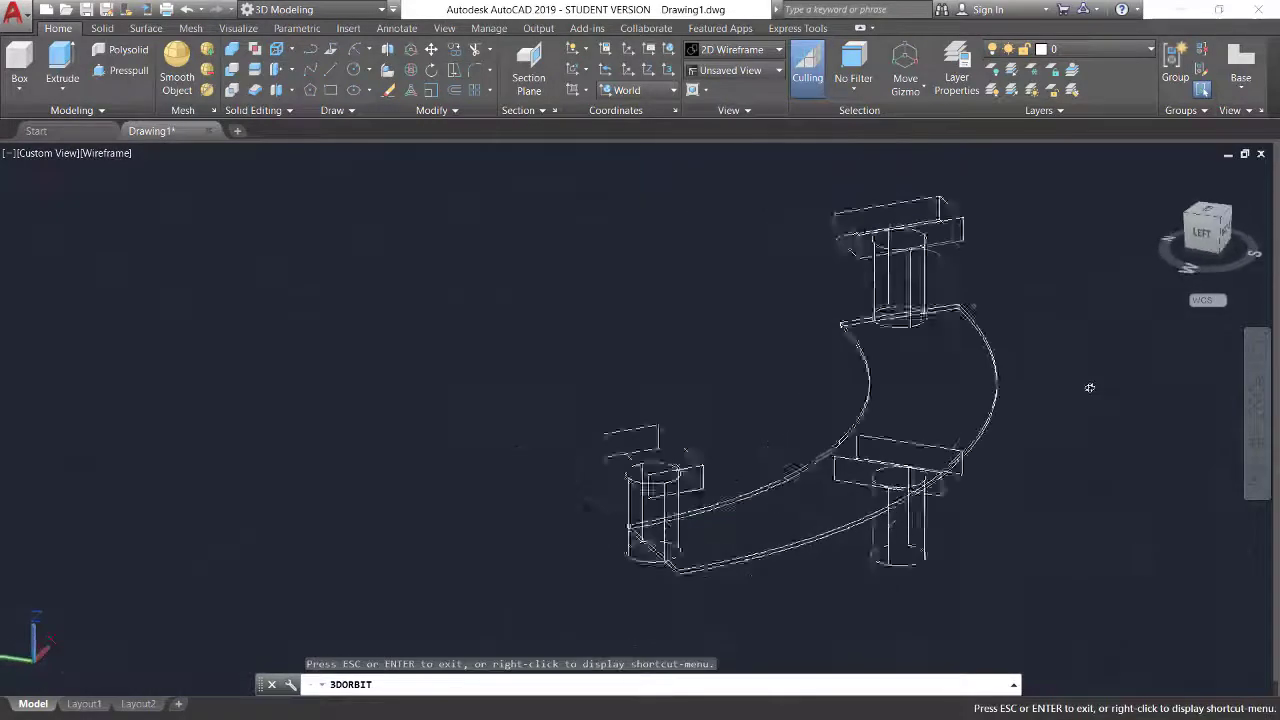
click(1030, 175)
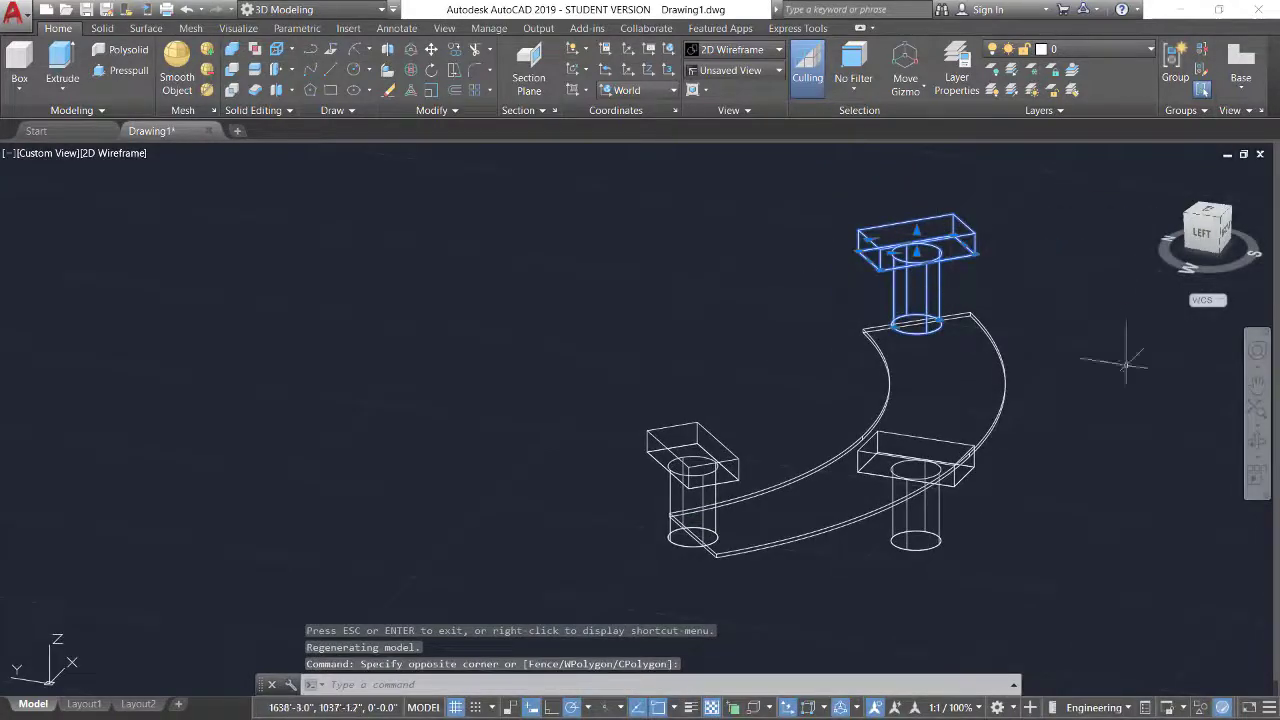
scroll(992, 206, up, 5)
scroll(700, 350, down, 3)
- Move the top support from a base point on its block to a new position
scroll(539, 439, up, 1)
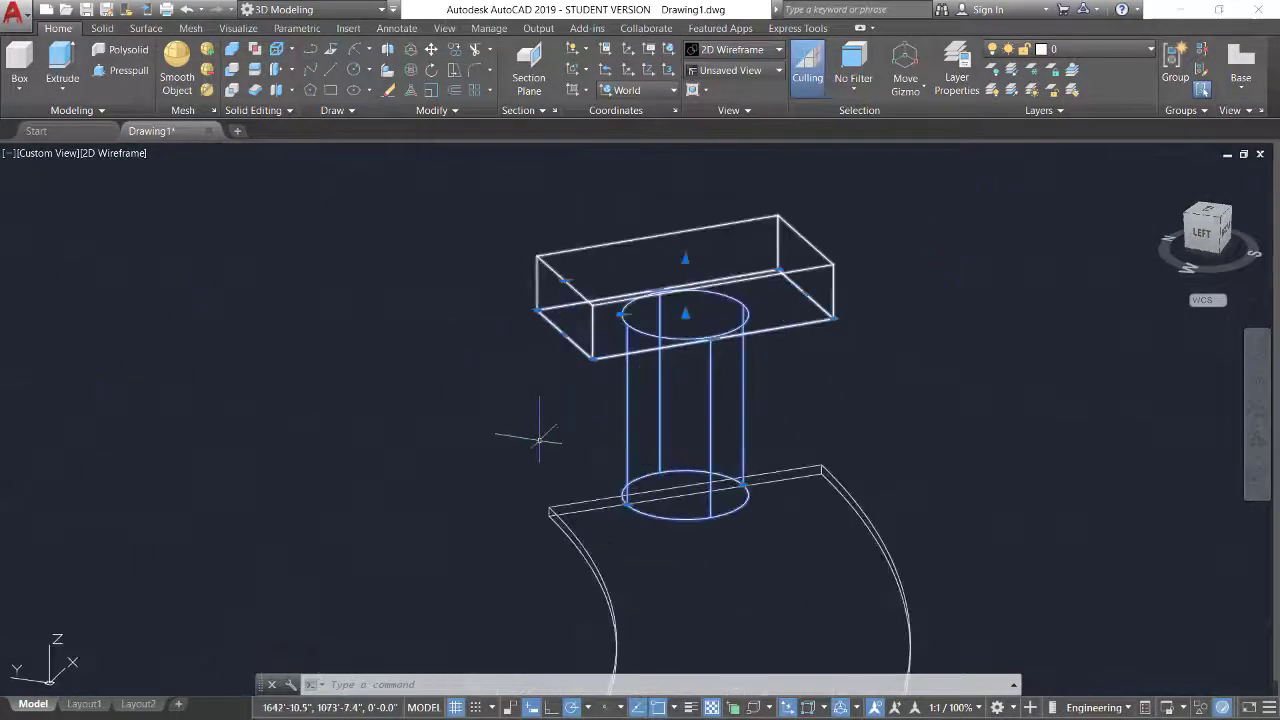
text(m)
key(Return)
scroll(671, 223, up, 4)
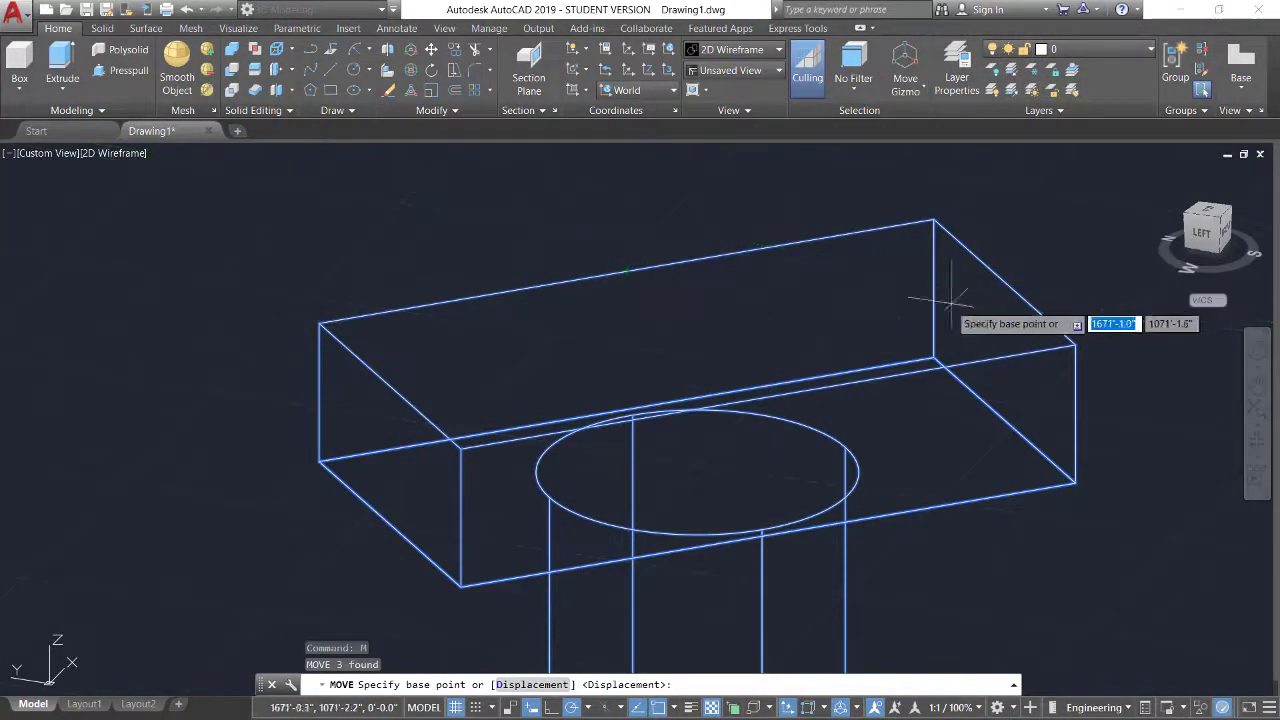
click(697, 345)
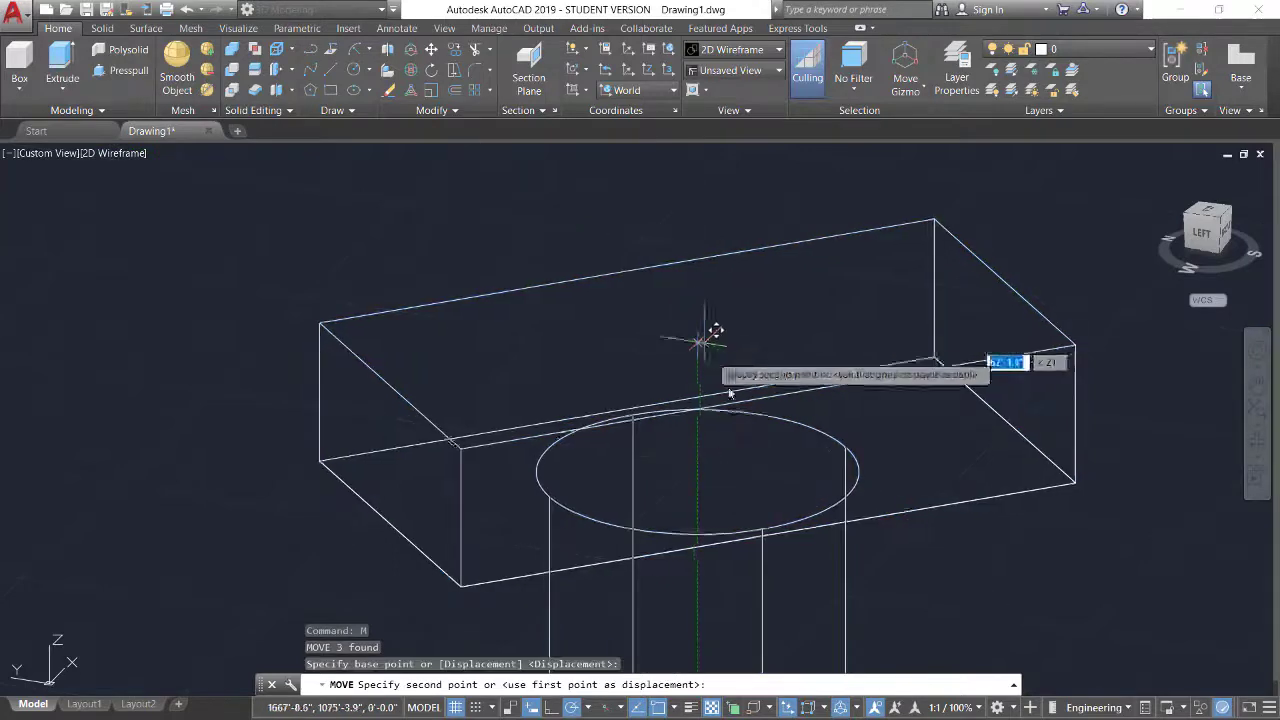
scroll(710, 345, down, 5)
scroll(620, 420, up, 6)
click(563, 425)
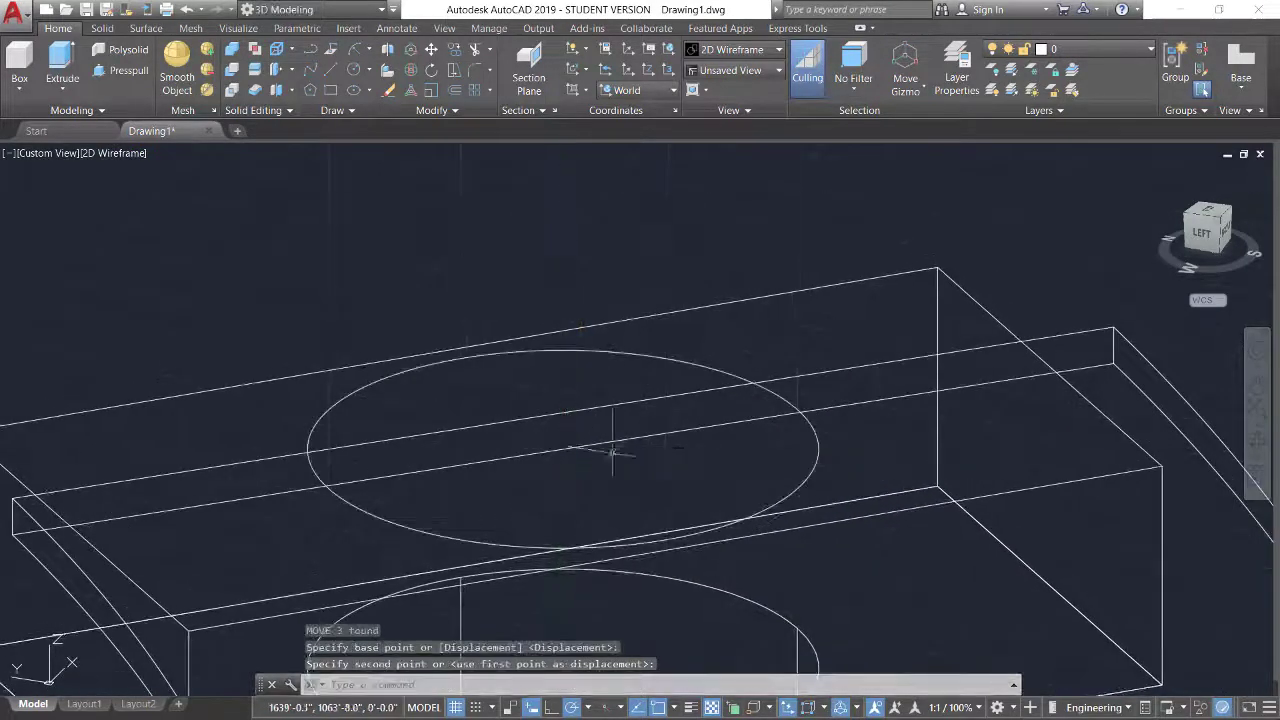
scroll(600, 440, down, 5)
scroll(571, 530, up, 8)
scroll(695, 260, down, 3)
- Move the front support's box and cylinder so the box sits under the slab's end
click(705, 190)
scroll(600, 280, down, 2)
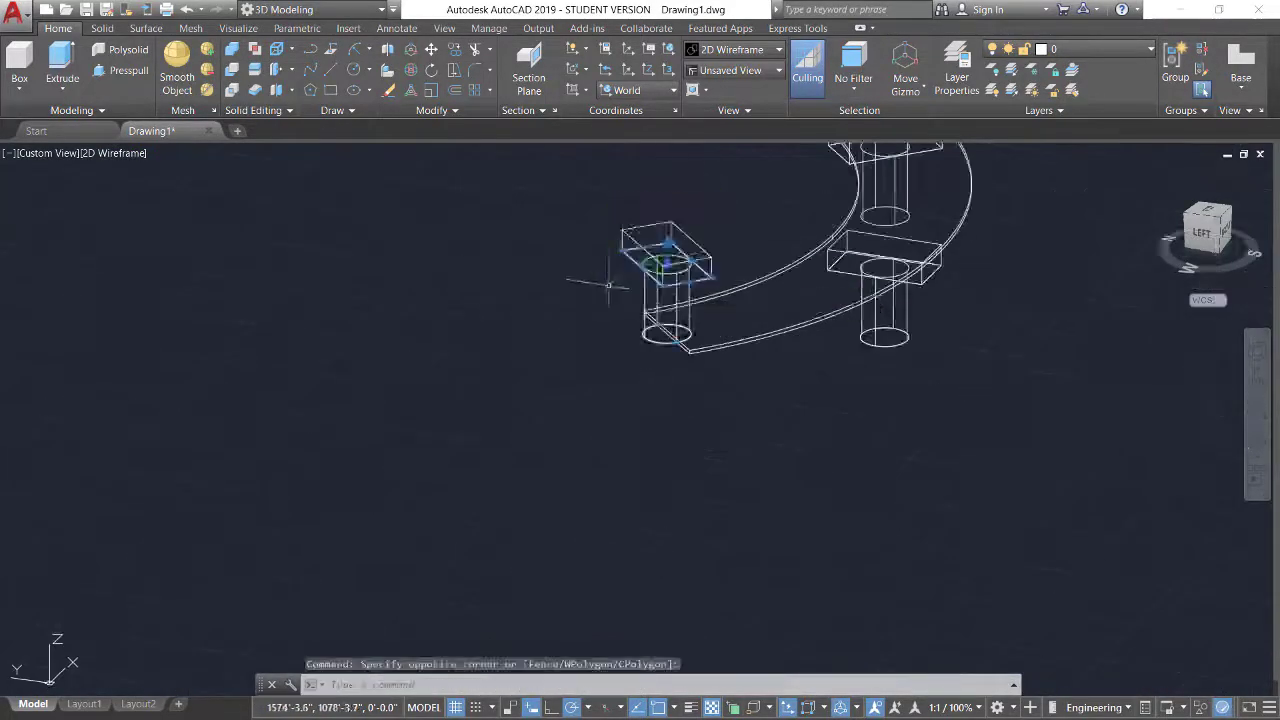
scroll(734, 277, down, 1)
key(Escape)
key(Escape)
scroll(729, 251, up, 7)
click(880, 248)
click(646, 523)
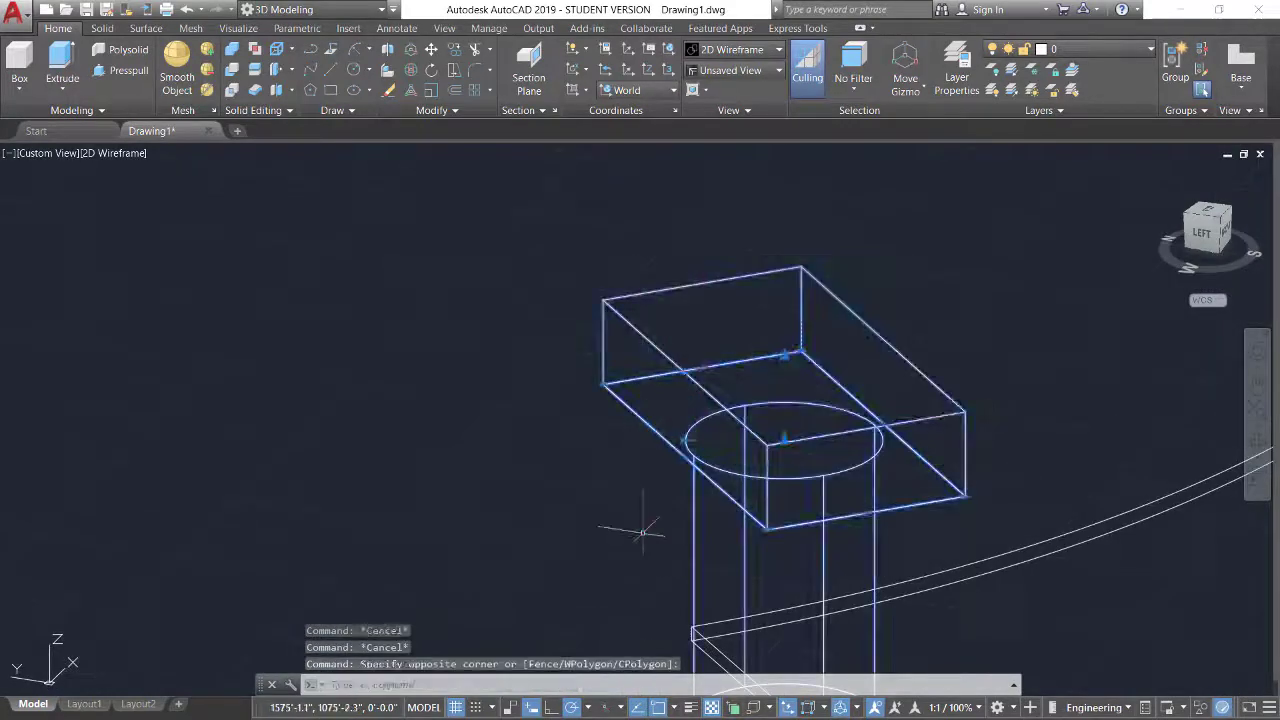
text(m)
key(Return)
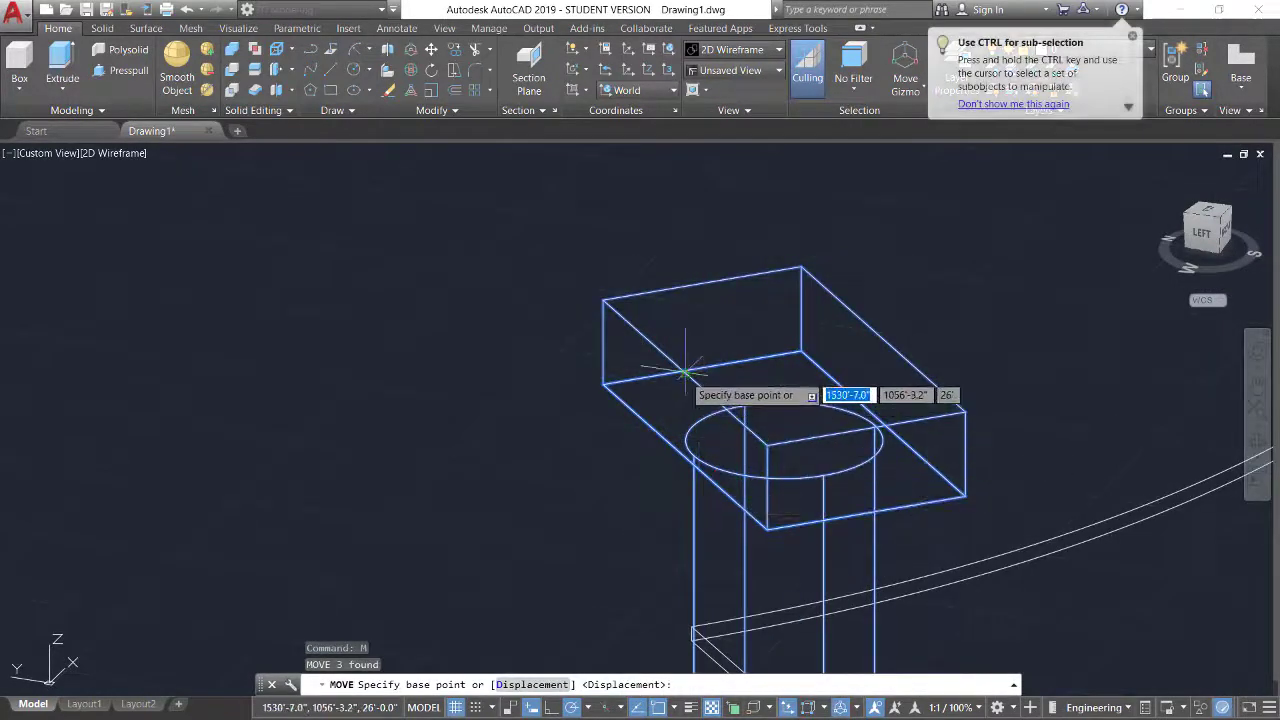
click(784, 366)
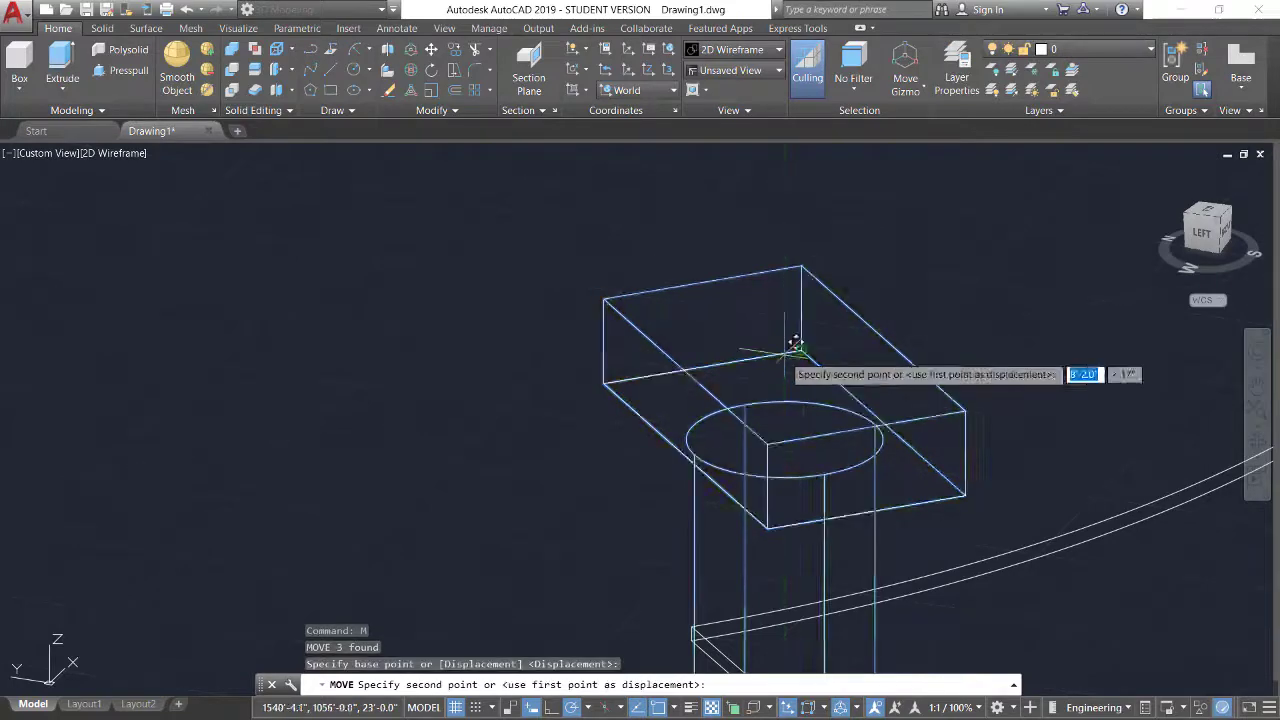
scroll(808, 350, down, 5)
scroll(826, 517, up, 6)
scroll(688, 330, down, 1)
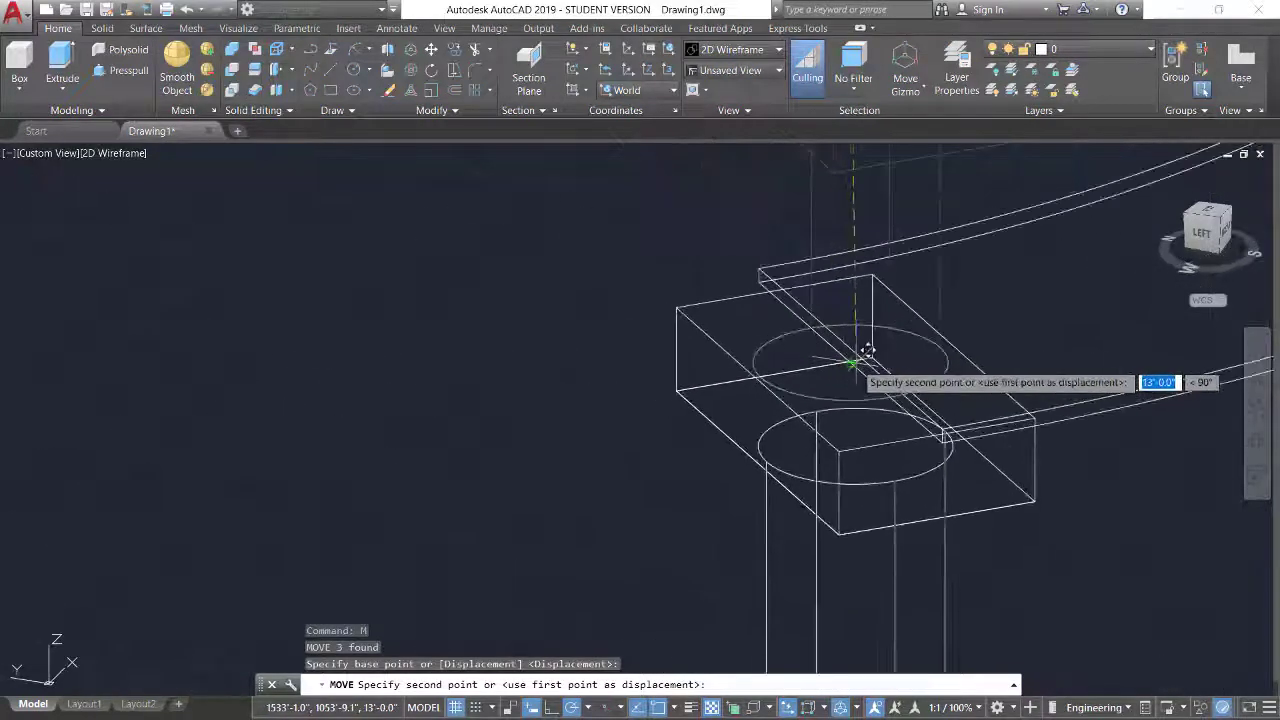
click(857, 357)
scroll(1036, 300, down, 4)
- Orbit to a new angle and display the counter and cylindrical supports in the Realistic visual style
click(1258, 442)
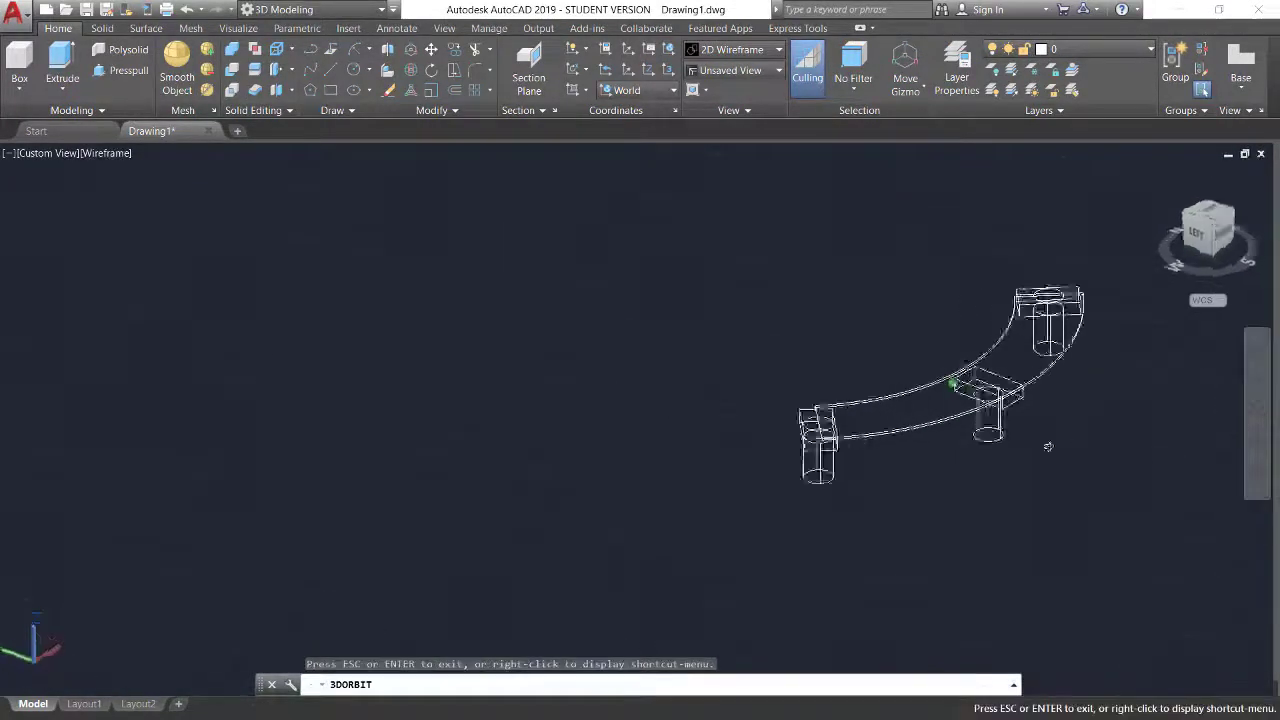
mouse_move(1049, 443)
mouse_down()
mouse_move(1155, 302)
mouse_move(812, 287)
mouse_up()
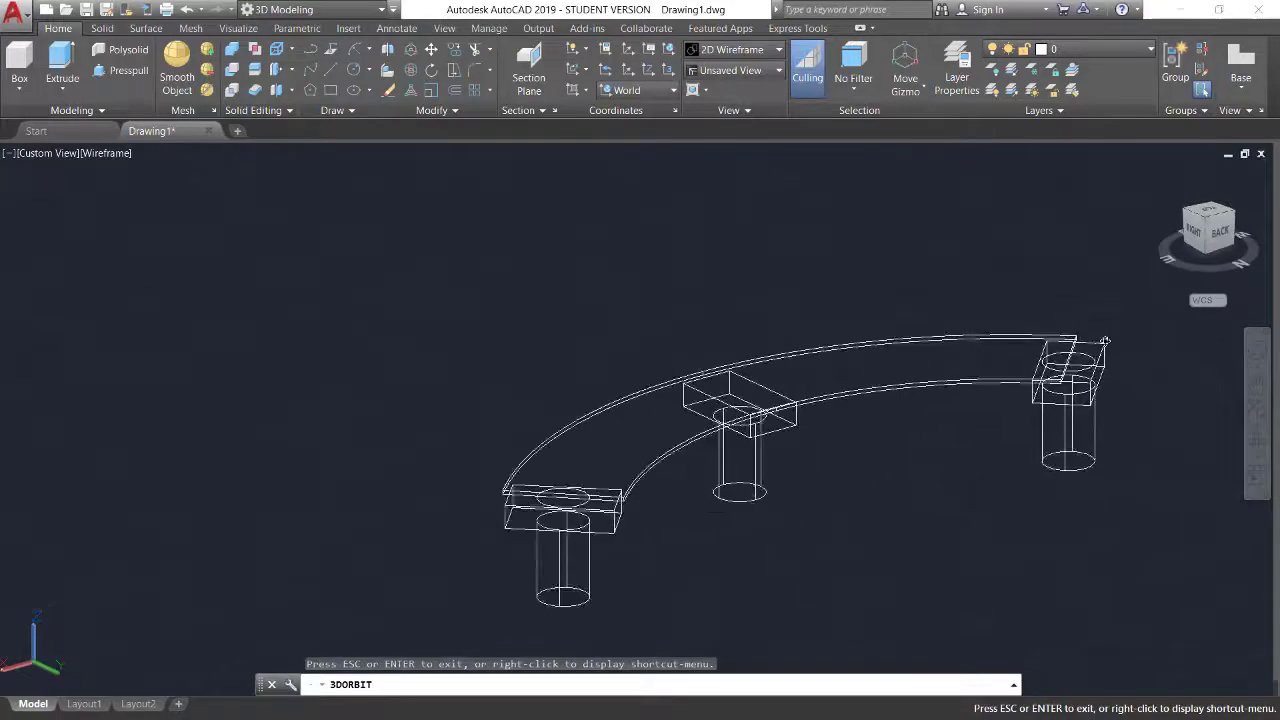
key(Escape)
click(755, 49)
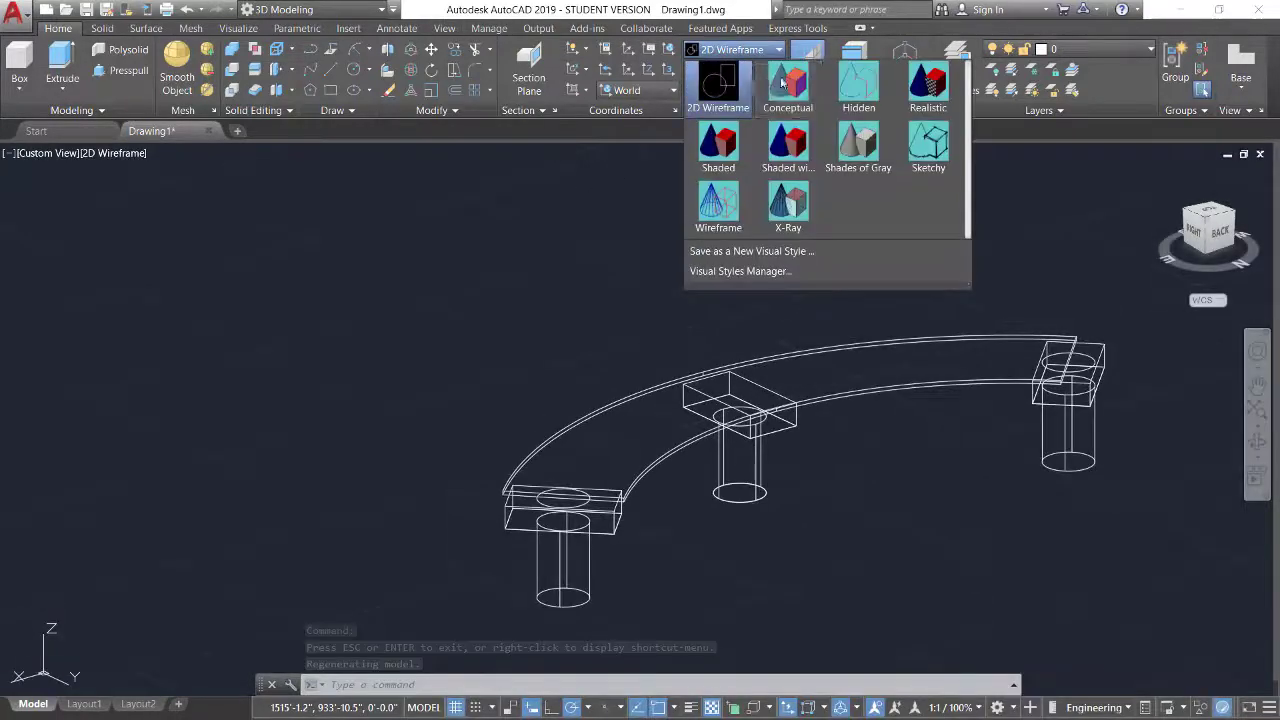
click(928, 85)
scroll(920, 466, down, 3)
scroll(920, 466, up, 4)
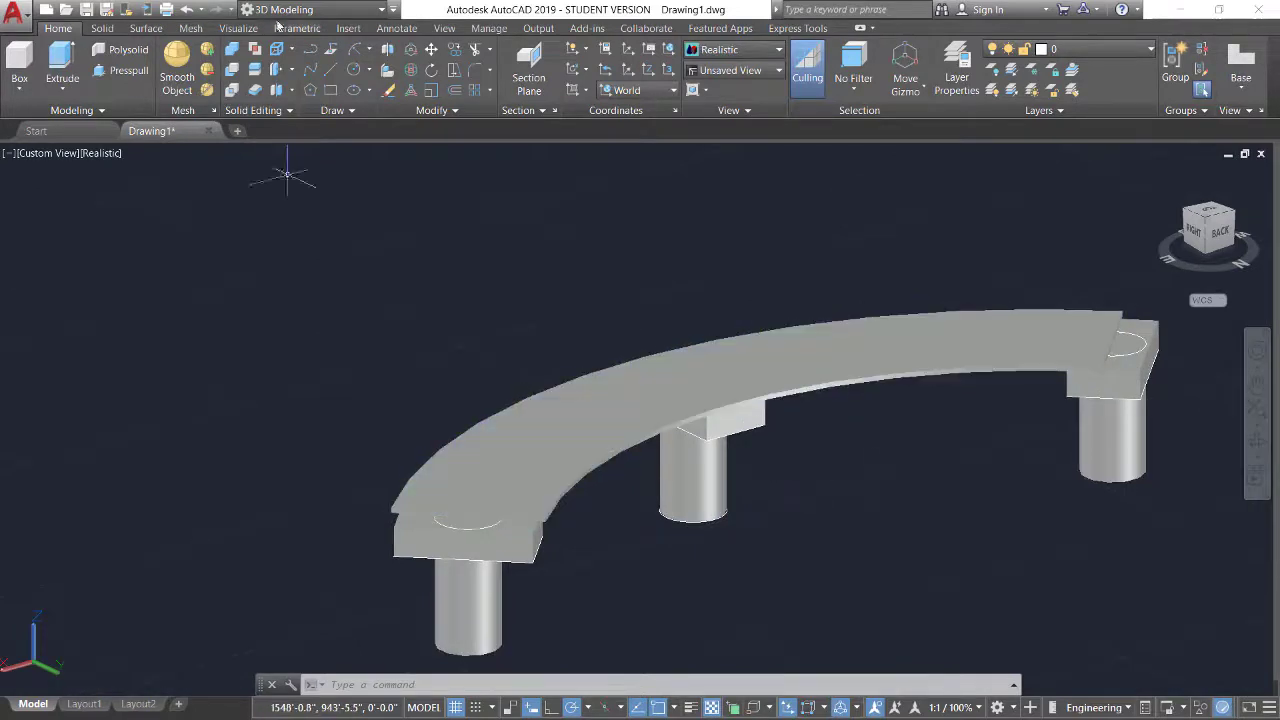
click(238, 28)
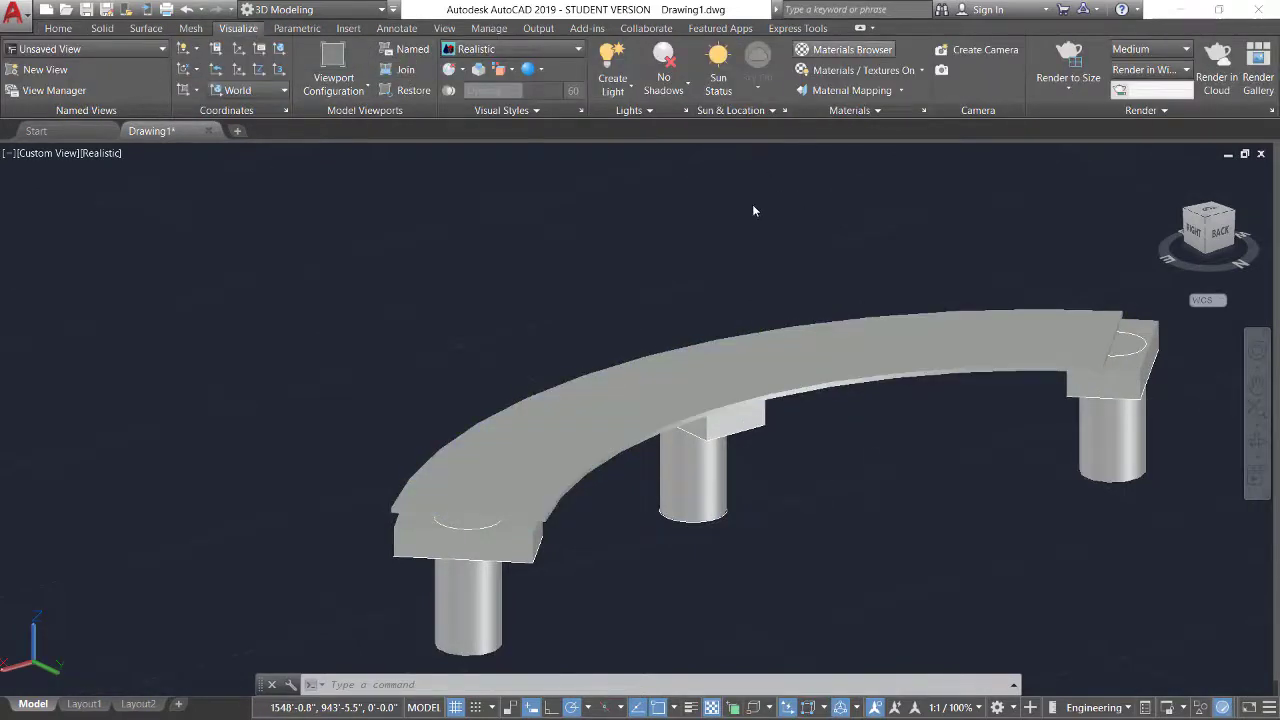
- Dock the Materials Browser beside the model and filter the library to the Concrete category
click(852, 49)
drag(940, 300, 228, 300)
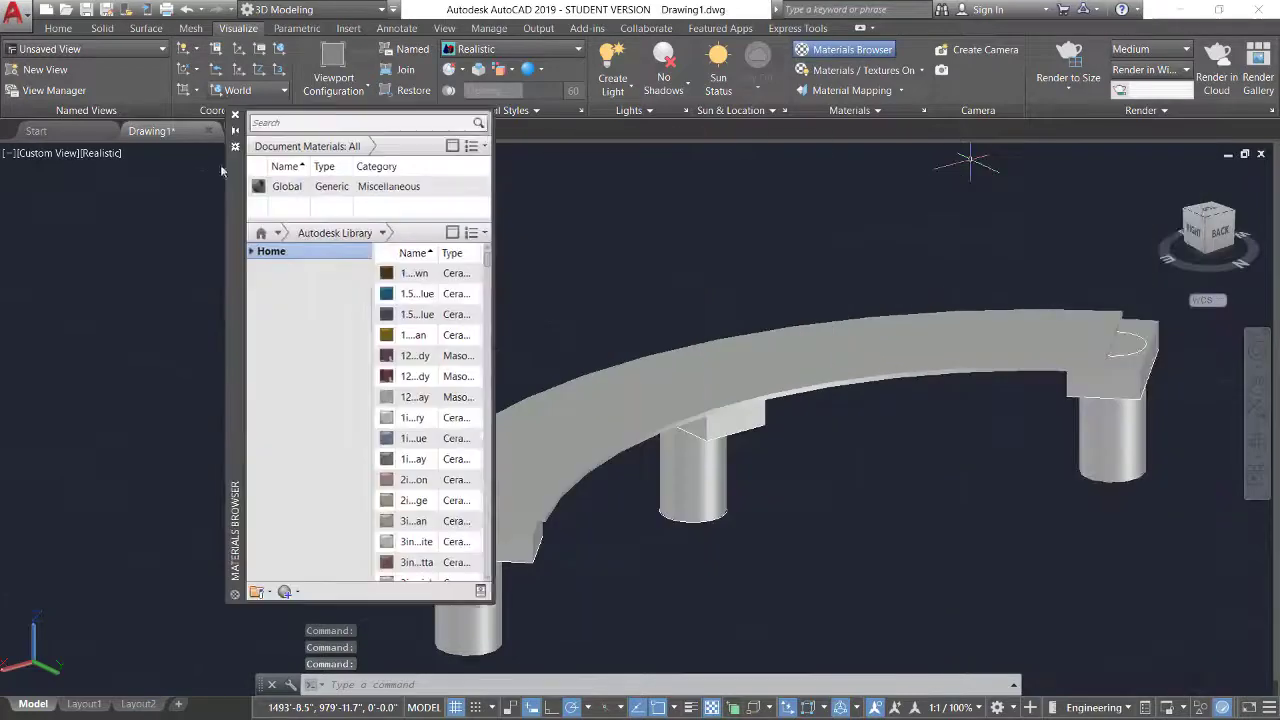
drag(228, 350, 56, 413)
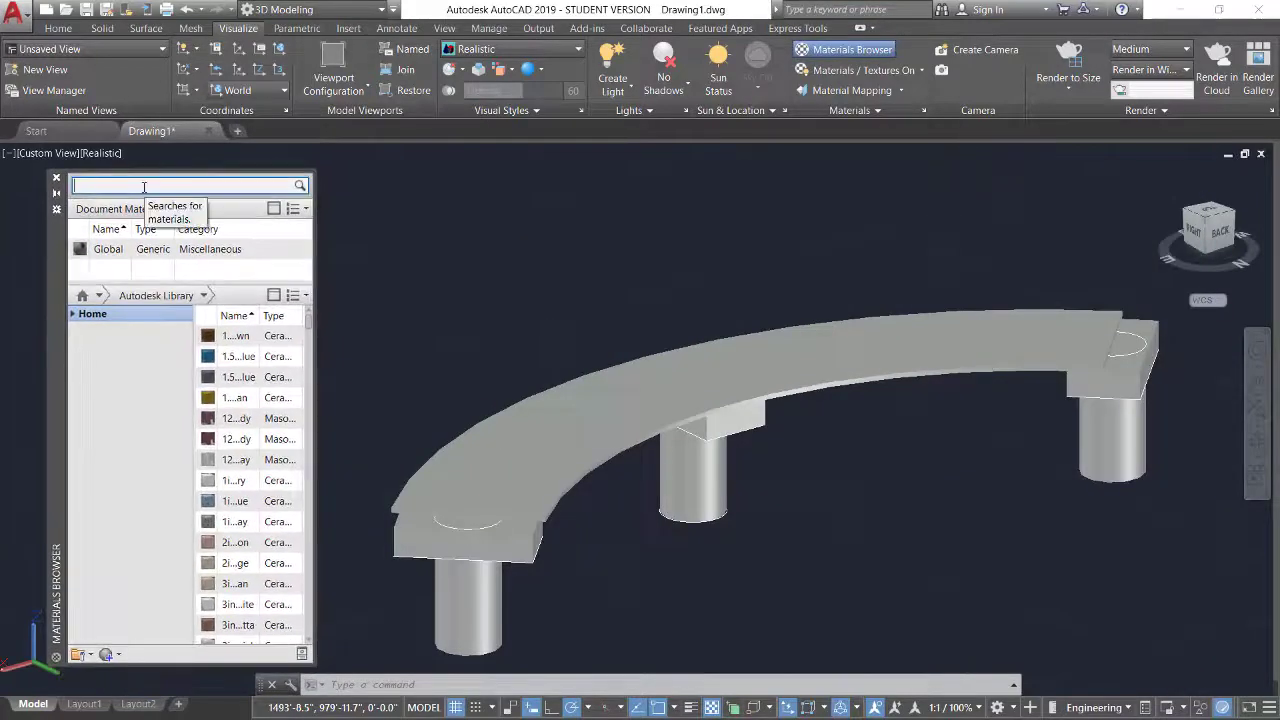
text(conc)
key(BackSpace)
click(124, 347)
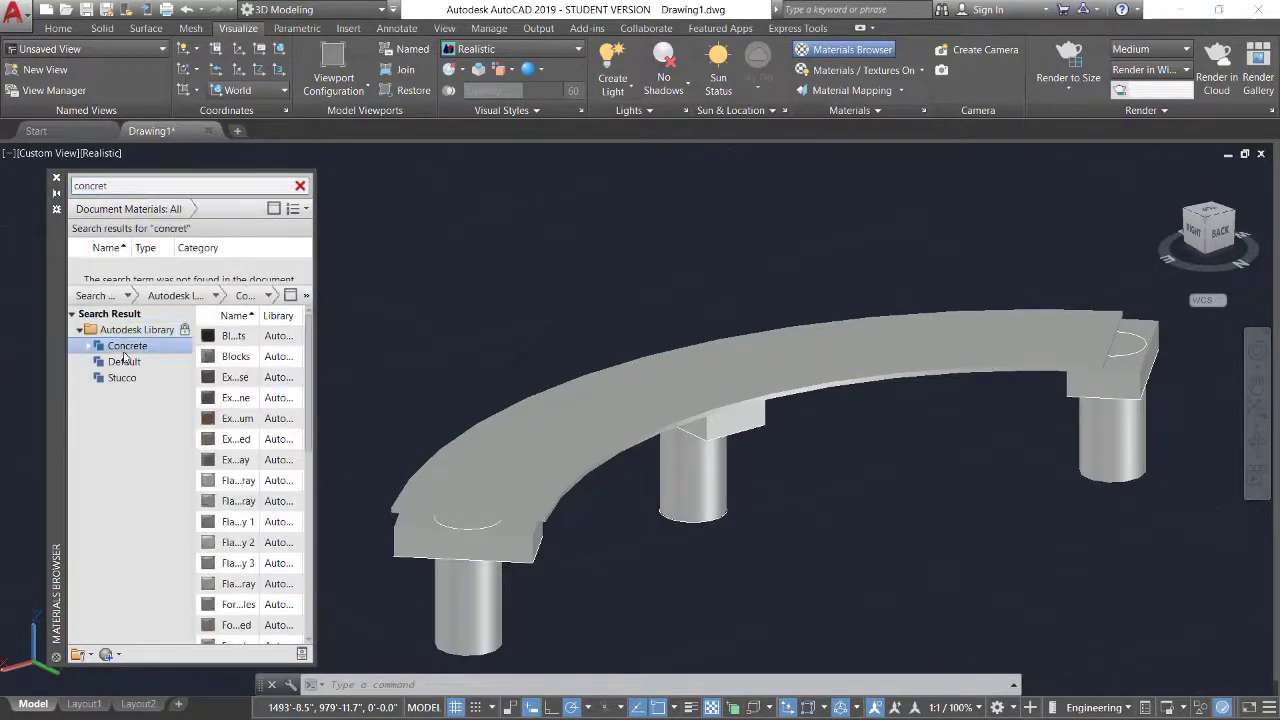
- Apply concrete materials to the front cylinder, the support block and the curved slab, then orbit to check
drag(487, 631, 487, 632)
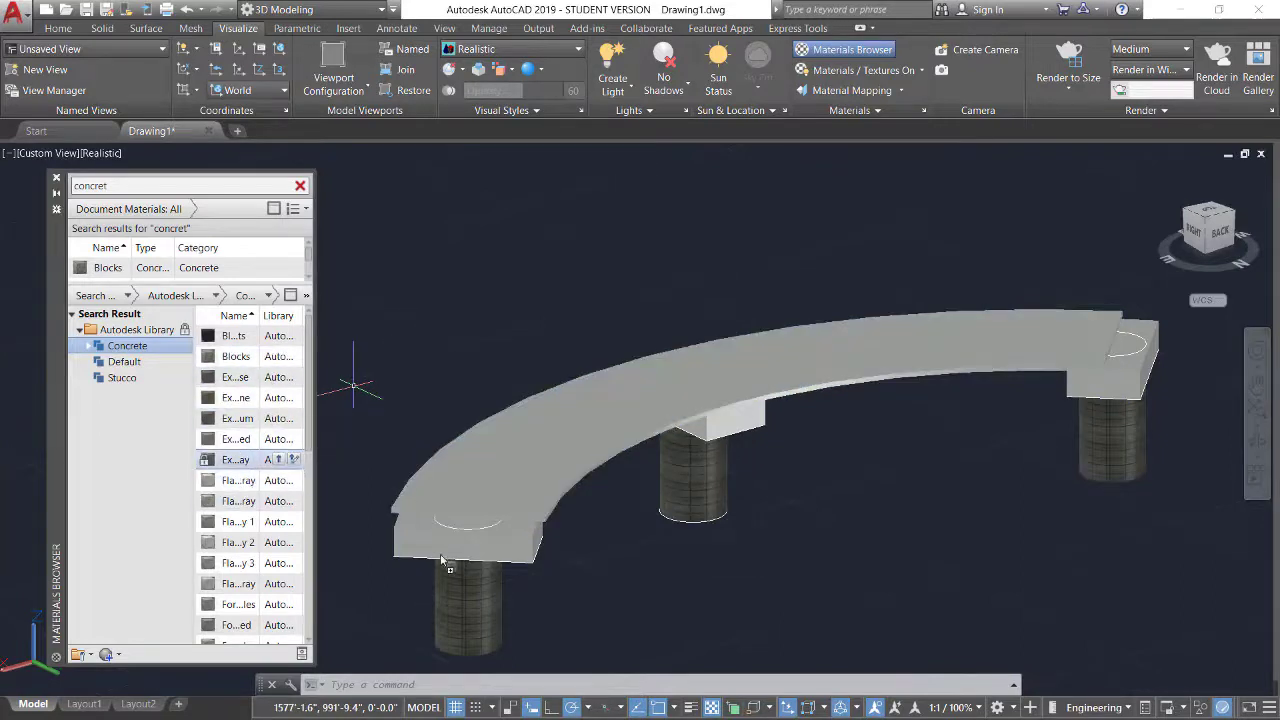
drag(441, 560, 441, 561)
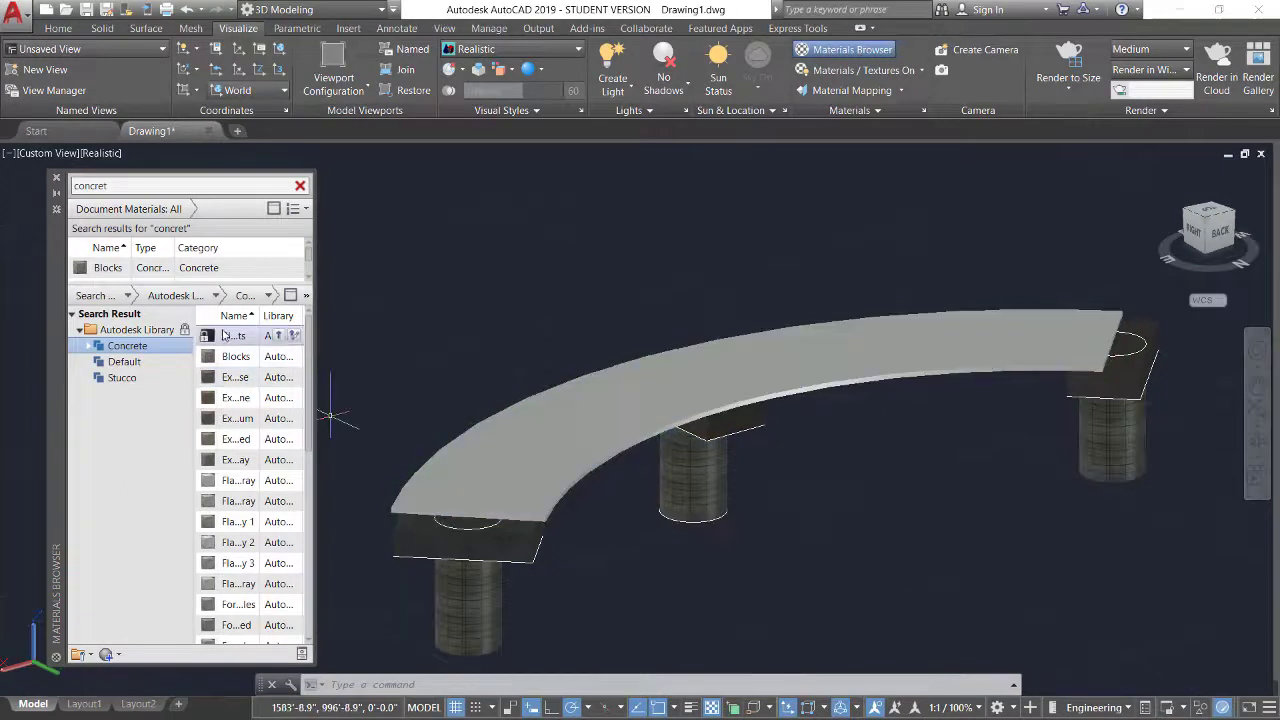
drag(222, 335, 624, 445)
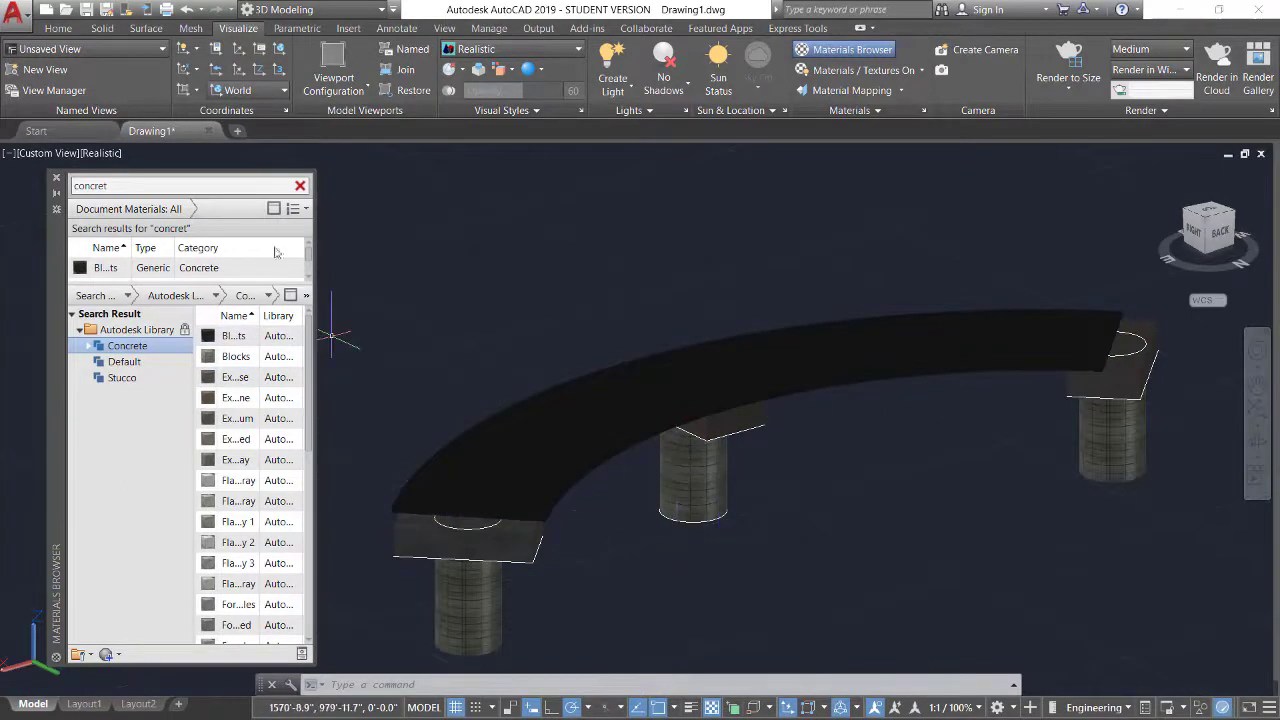
mouse_move(1013, 300)
shift+middle_down()
mouse_move(997, 342)
mouse_move(703, 421)
mouse_move(449, 374)
mouse_move(531, 449)
mouse_move(383, 418)
mouse_move(625, 482)
shift+middle_up()
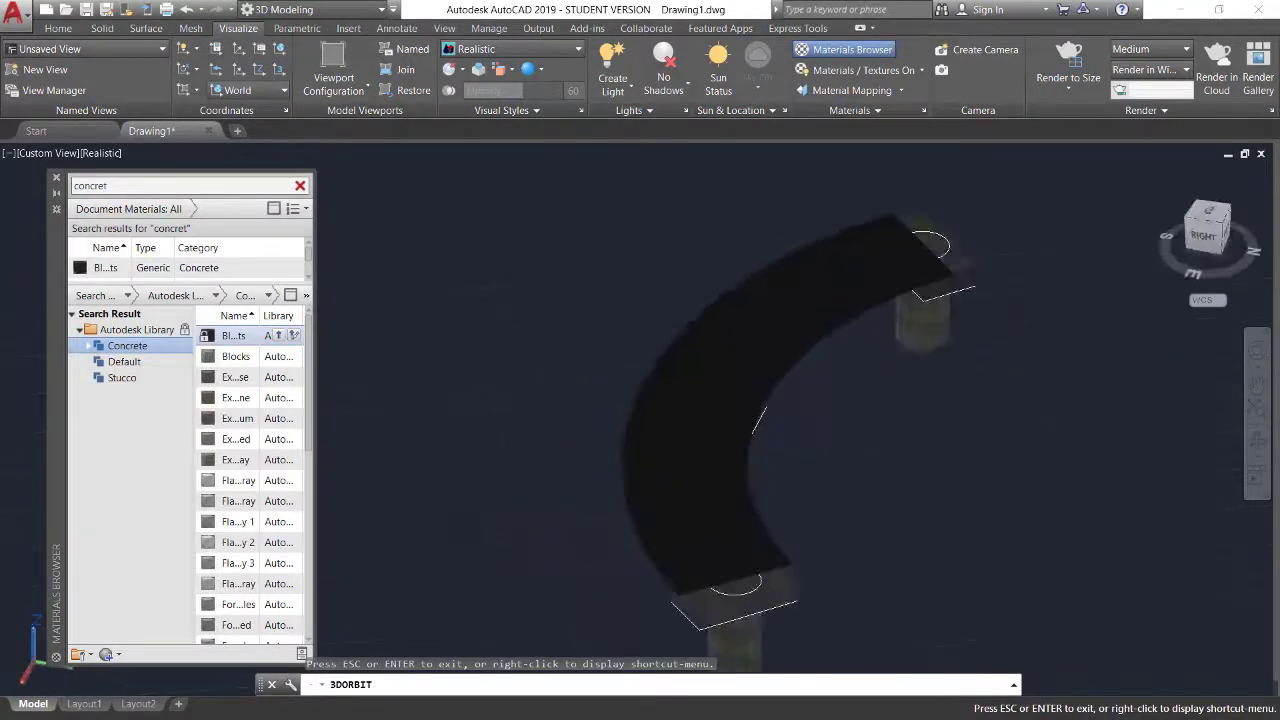
key(Escape)
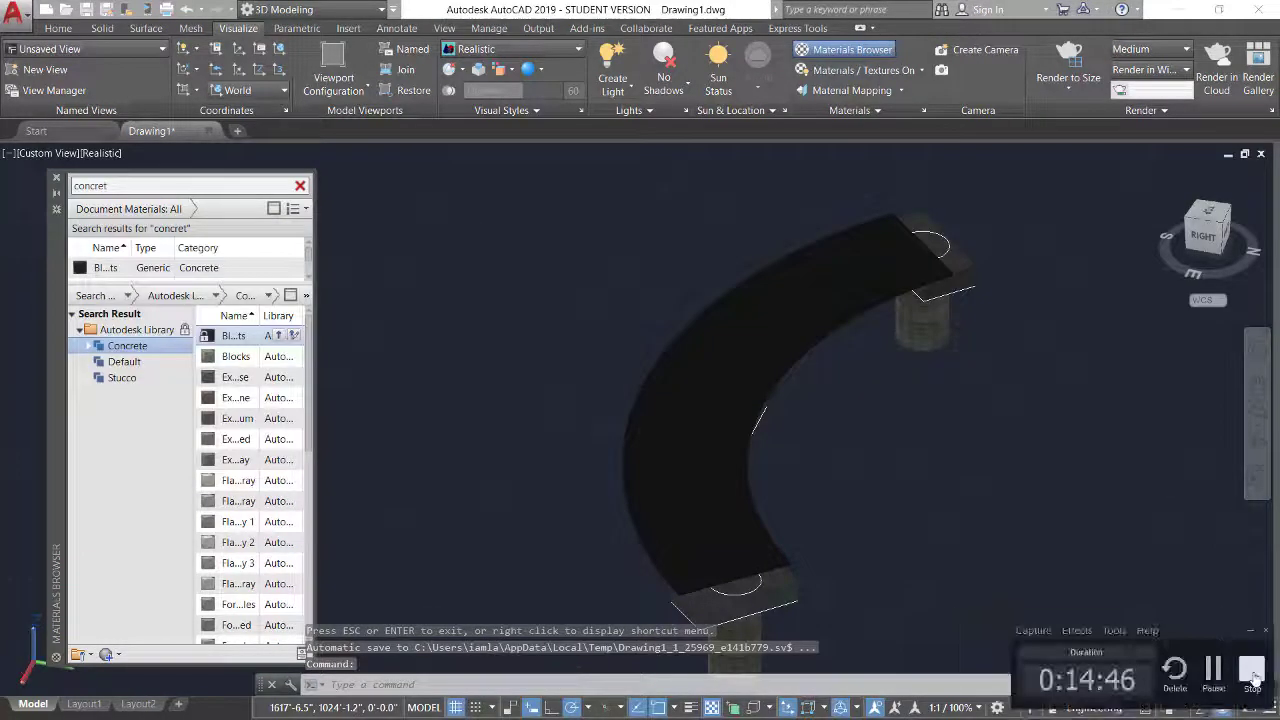